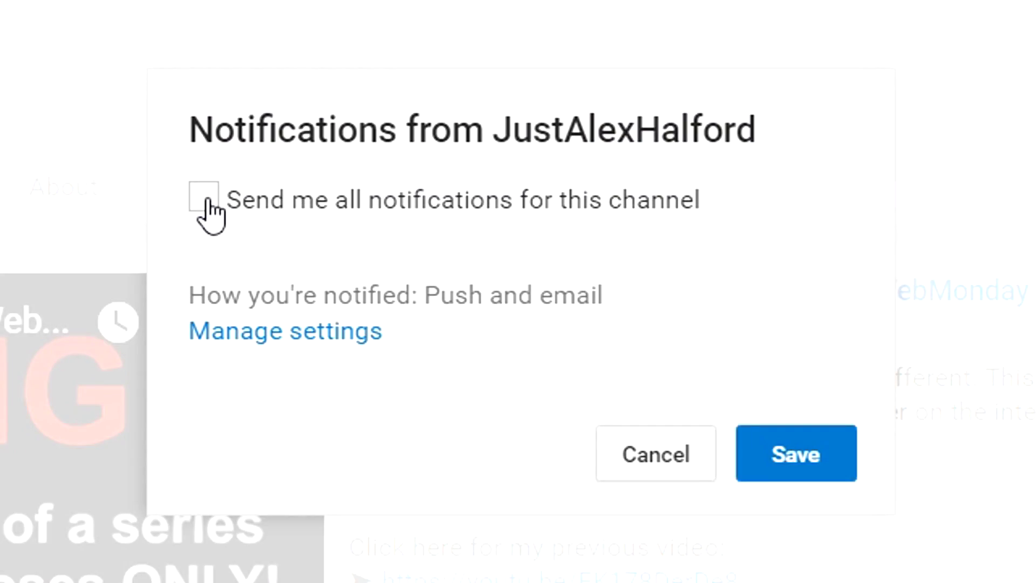
pyautogui.click(808, 479)
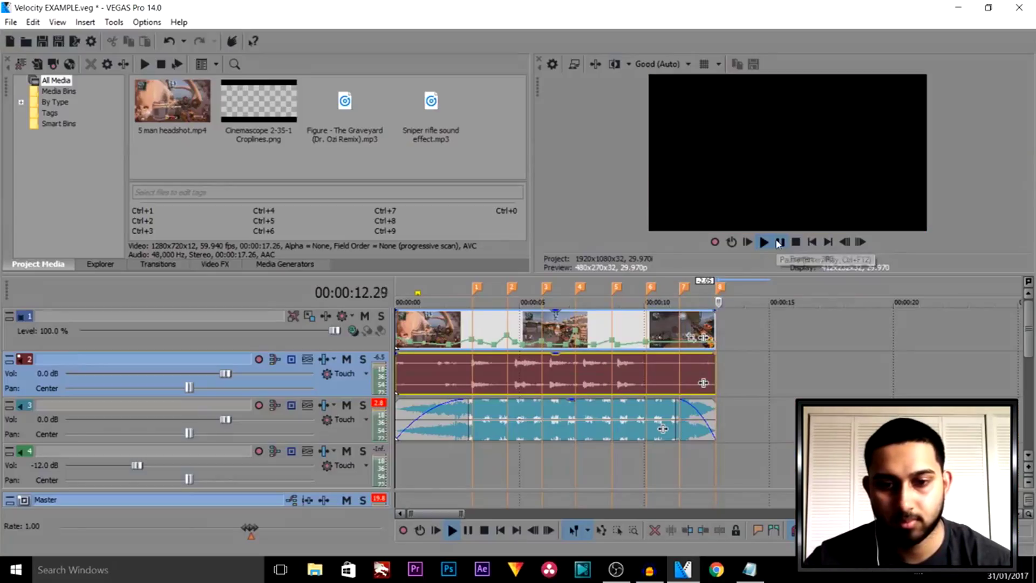
pyautogui.click(779, 243)
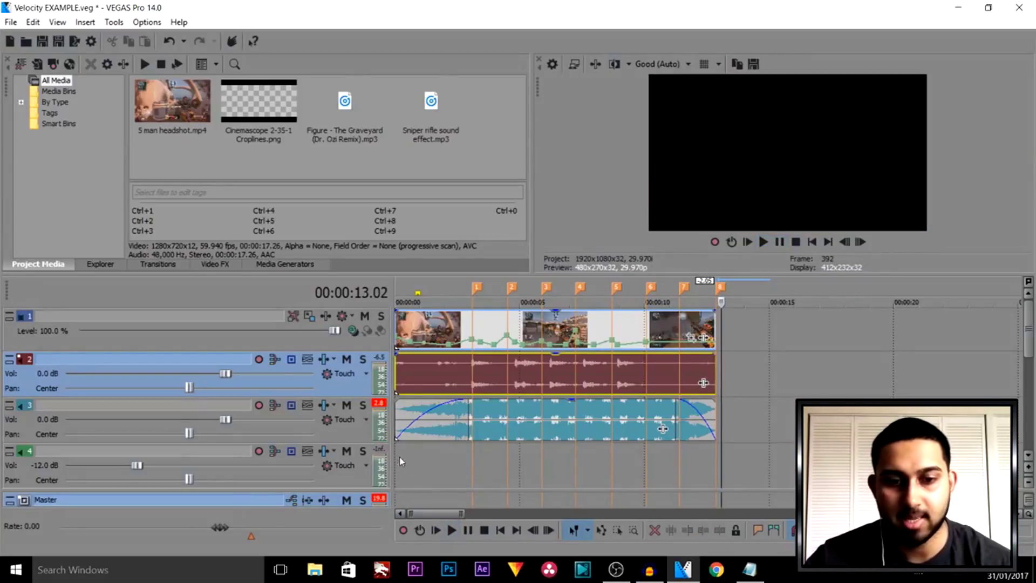
# Step: Scrub the example clip from its start to marker 1 and examine the velocity curve and waveforms there
pyautogui.click(419, 371)
pyautogui.click(401, 371)
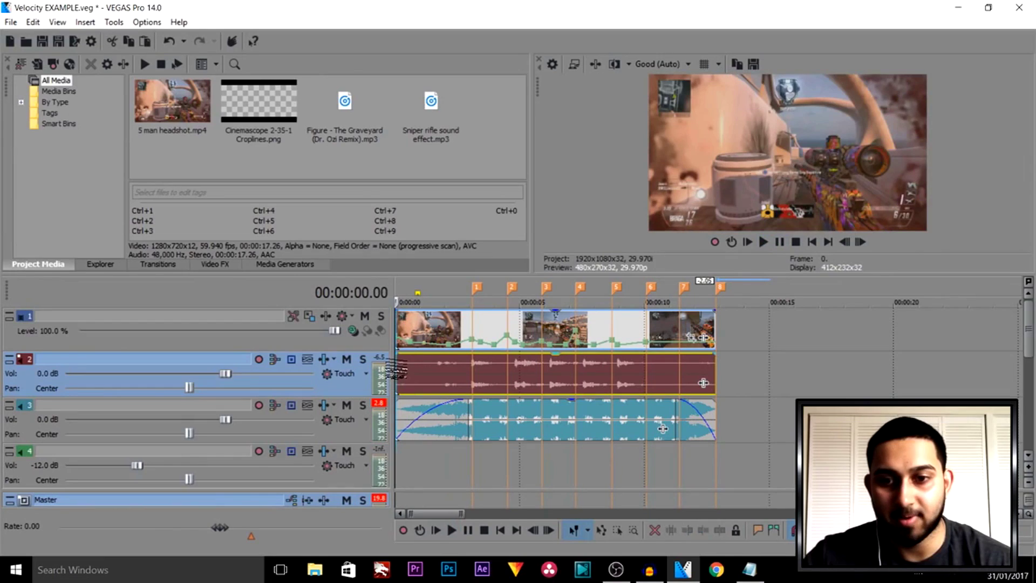
pyautogui.moveTo(396, 371); pyautogui.dragTo(472, 372)
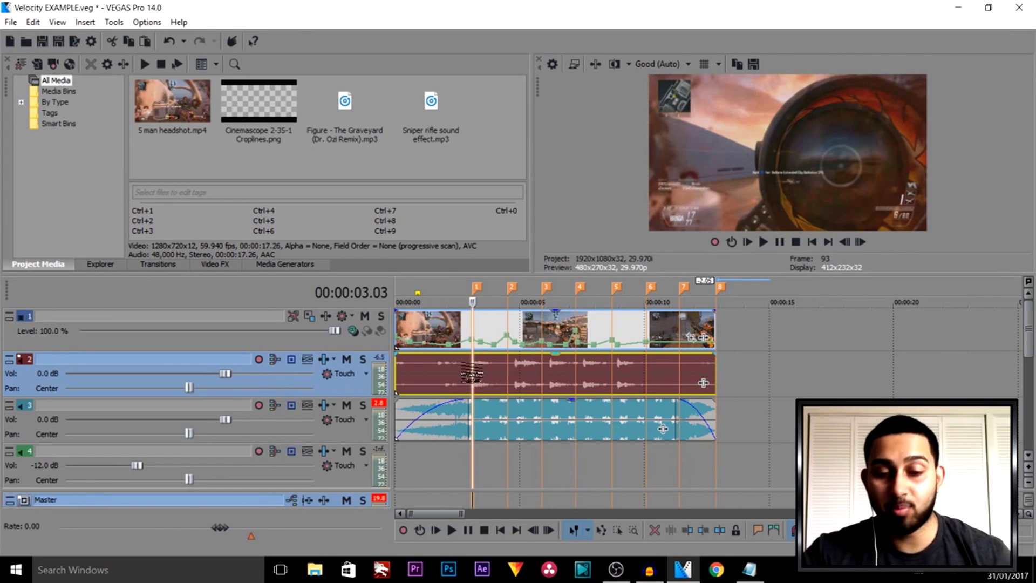
pyautogui.scroll(4, 654, 471)
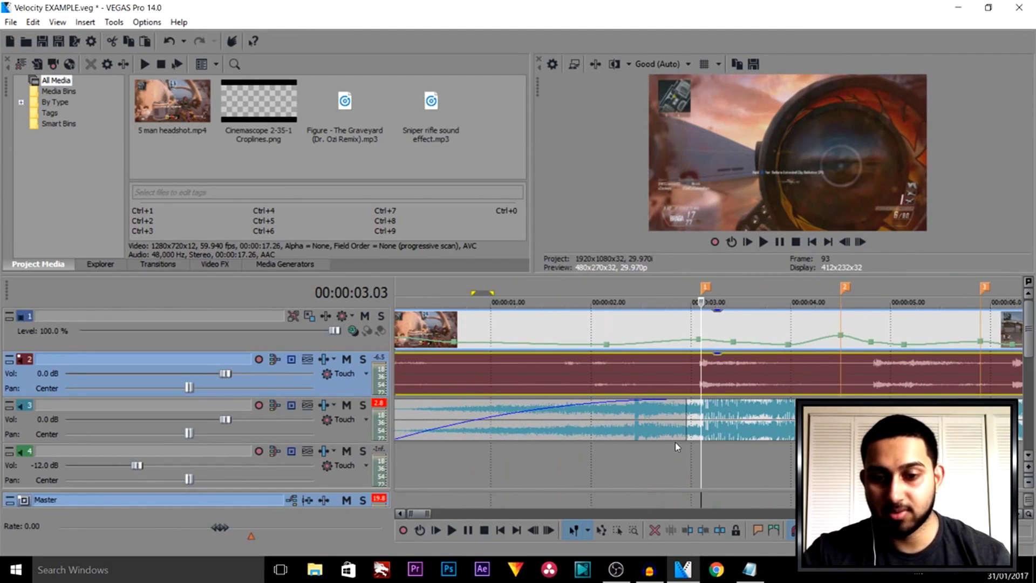
pyautogui.scroll(-3, 691, 401)
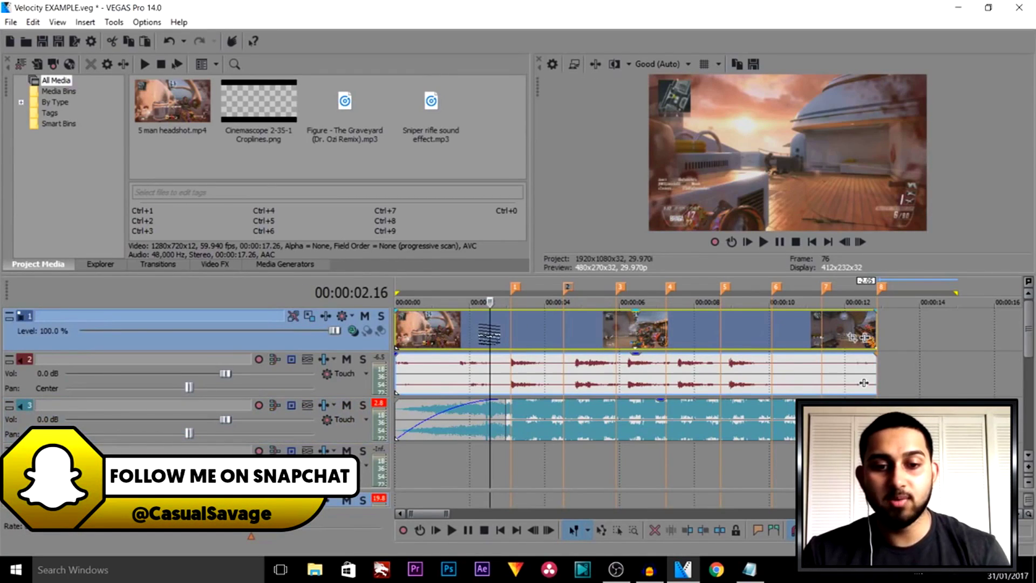
# Step: Set the gameplay video event's properties to Disable resample, with Maintain aspect ratio turned off
pyautogui.moveTo(489, 335); pyautogui.dragTo(430, 335)
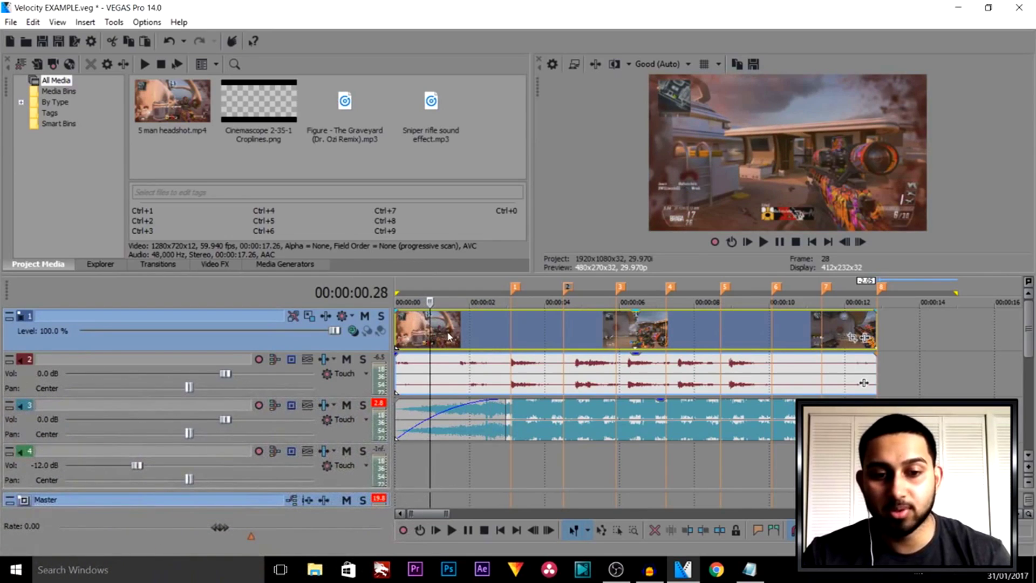
pyautogui.rightClick(448, 335)
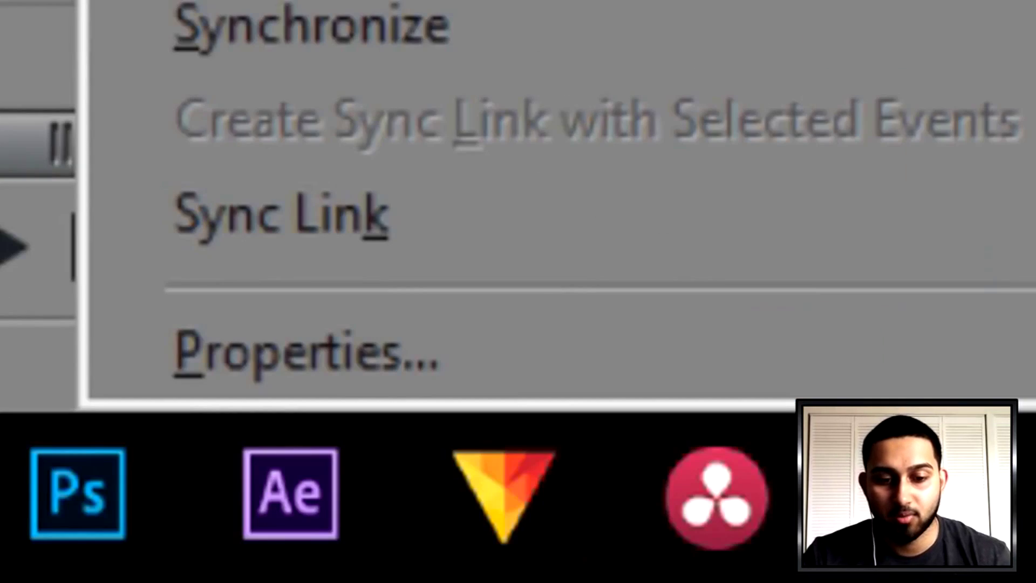
pyautogui.click(549, 372)
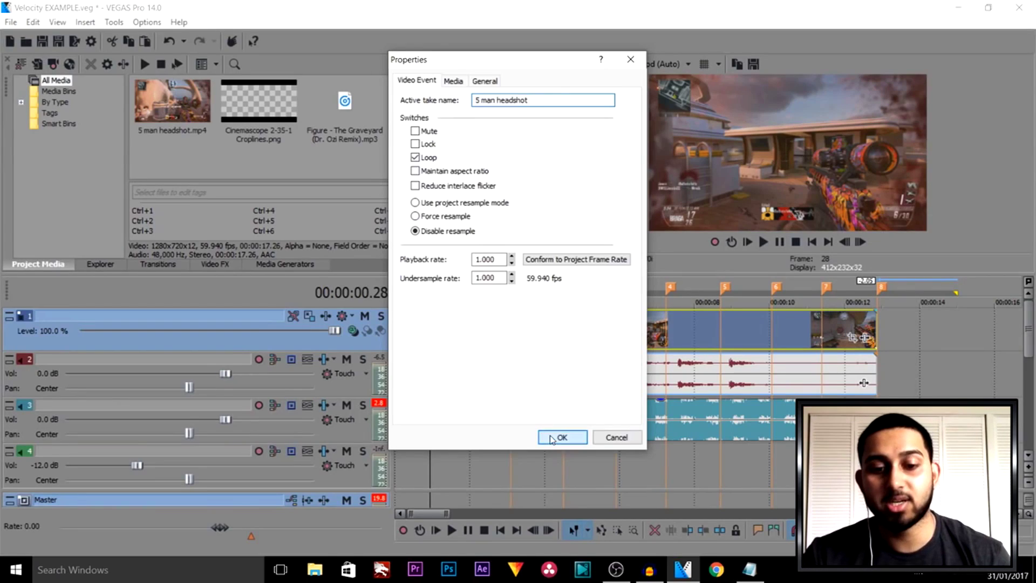
pyautogui.click(550, 436)
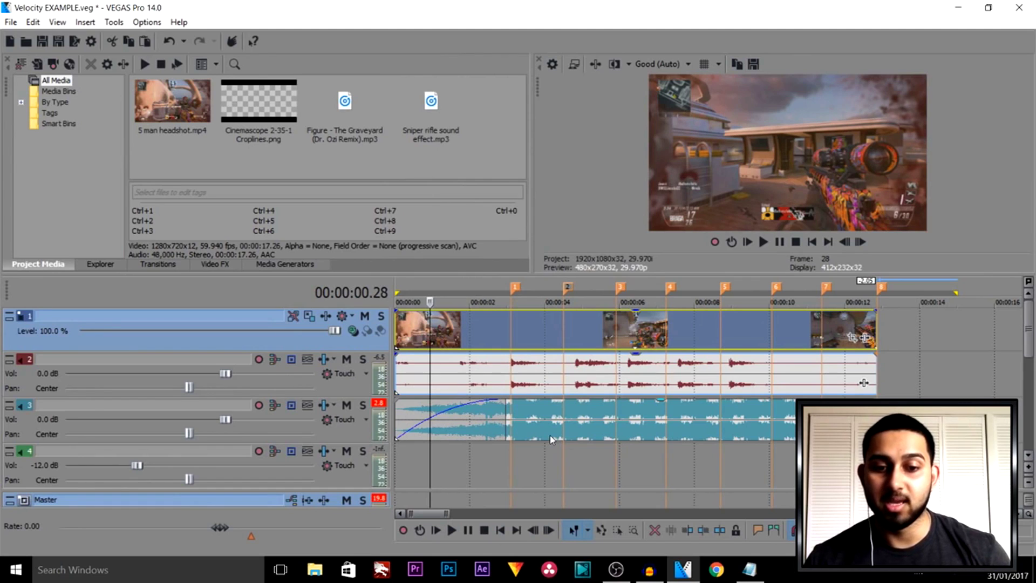
# Step: Check the gunshot audio and the music at marker 1 by playing from the beginning and from 00:00:03.03
pyautogui.click(446, 476)
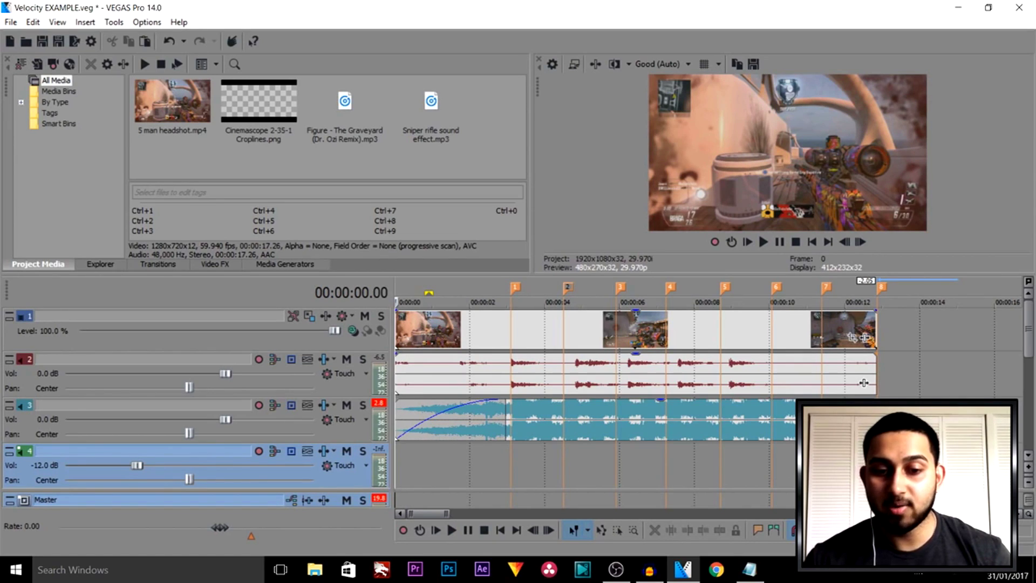
pyautogui.click(439, 374)
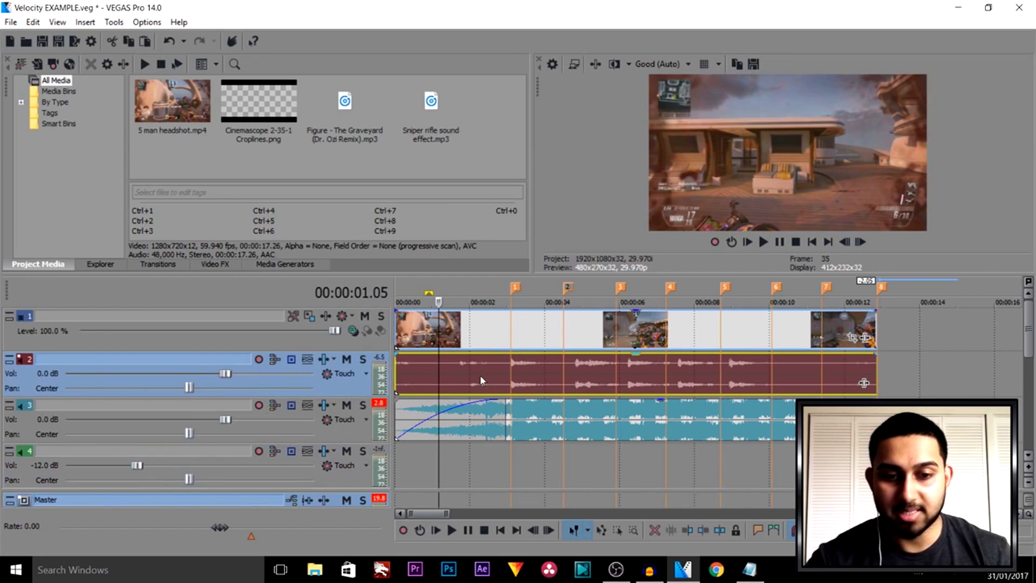
pyautogui.press('m')
pyautogui.press('space')
pyautogui.click(512, 420)
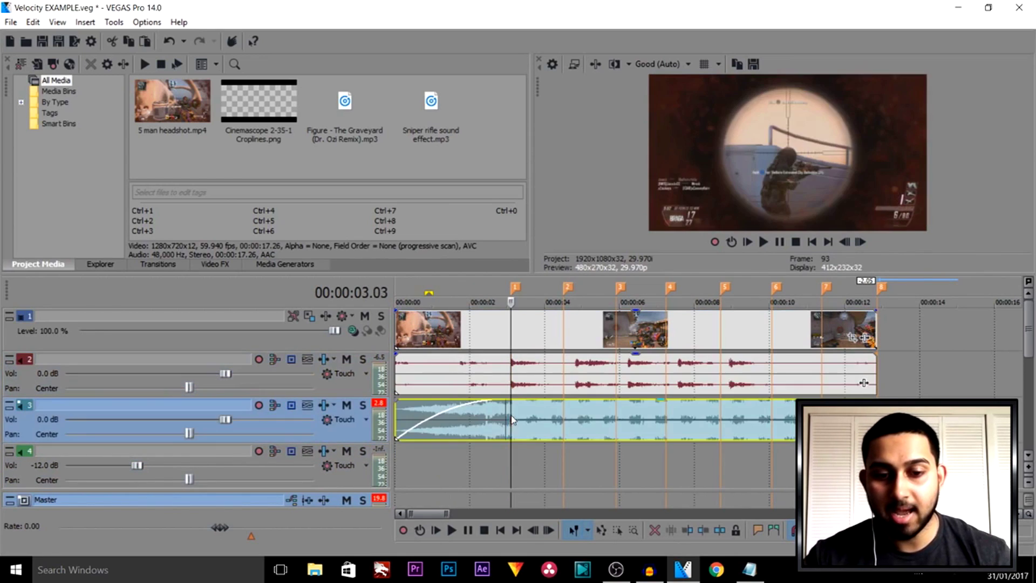
pyautogui.press('space')
pyautogui.press('space')
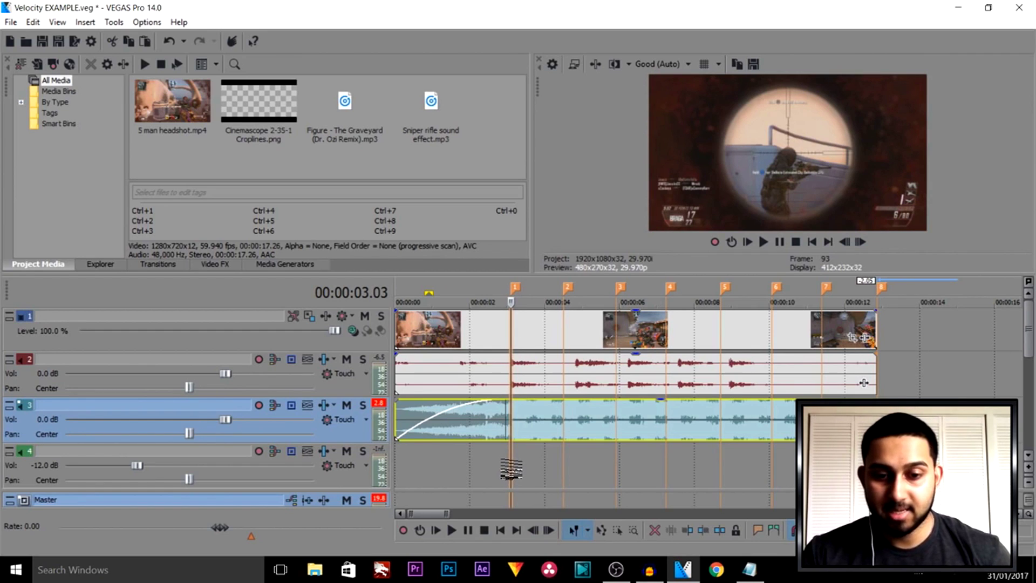
pyautogui.press('space')
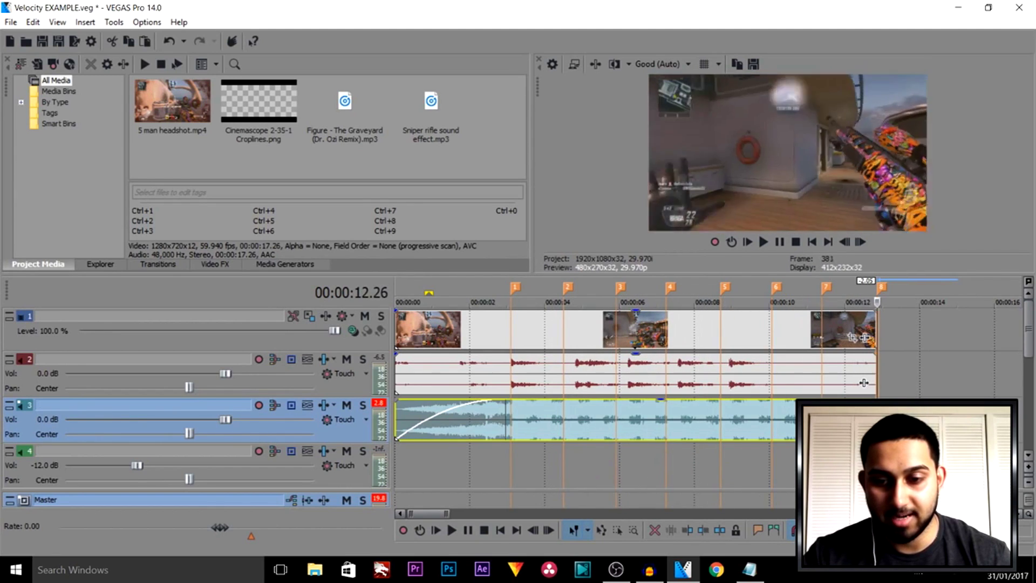
# Step: Play the montage from the start to compare the shots with the beat markers, and return to marker 1
pyautogui.click(497, 480)
pyautogui.moveTo(512, 480); pyautogui.dragTo(391, 480)
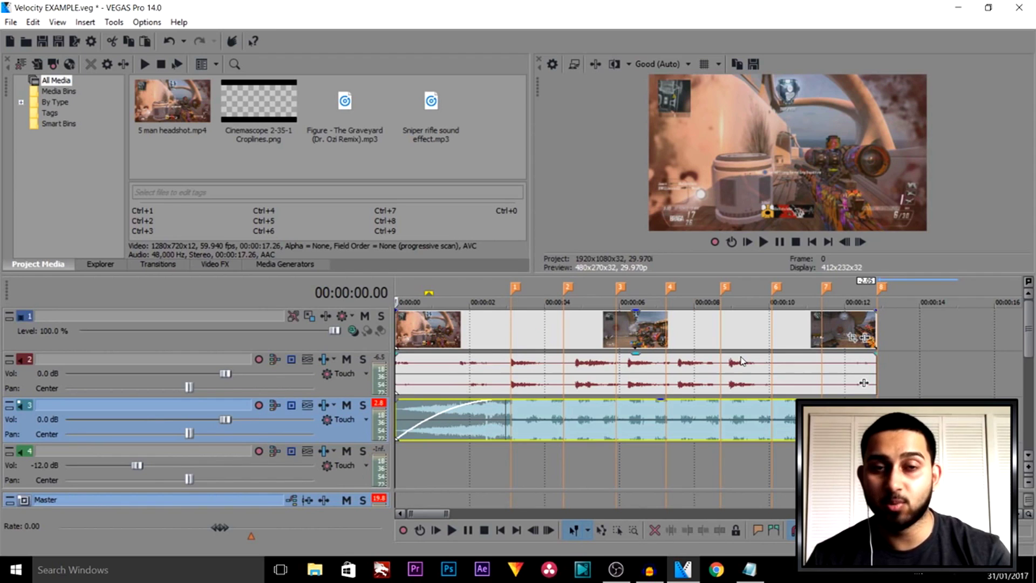
pyautogui.press('space')
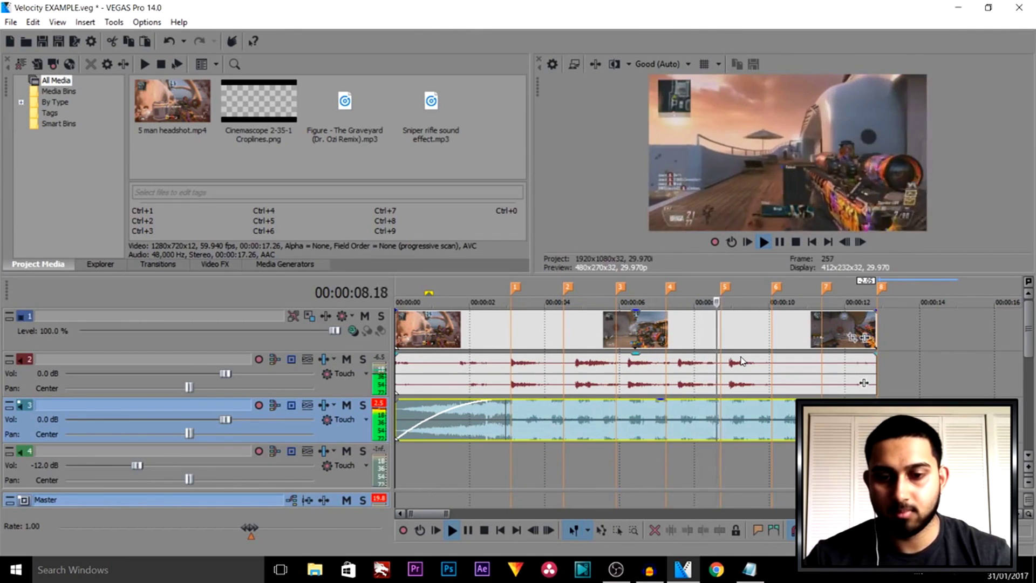
pyautogui.click(511, 464)
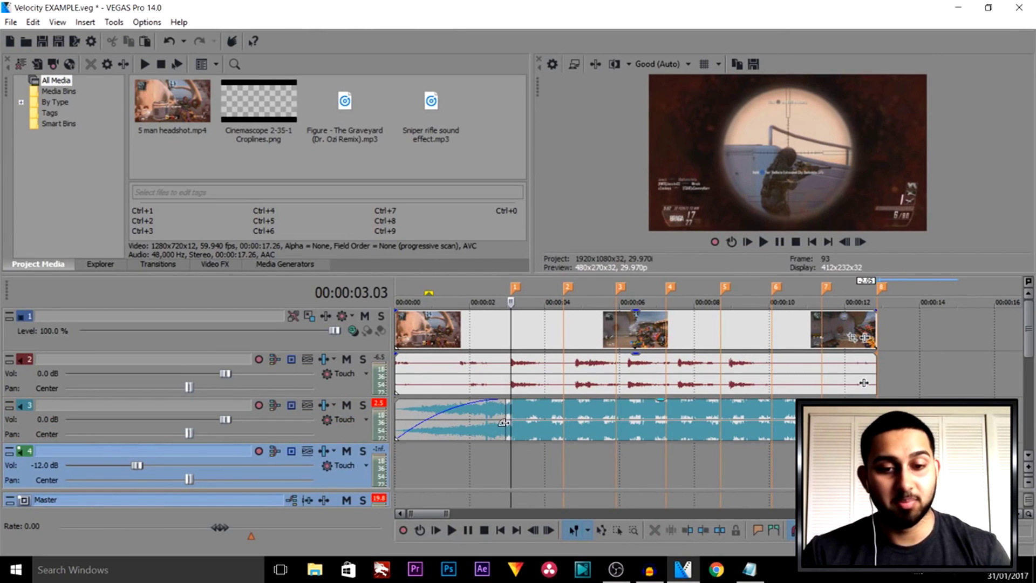
# Step: Insert a Velocity envelope on the gameplay video event
pyautogui.click(471, 332)
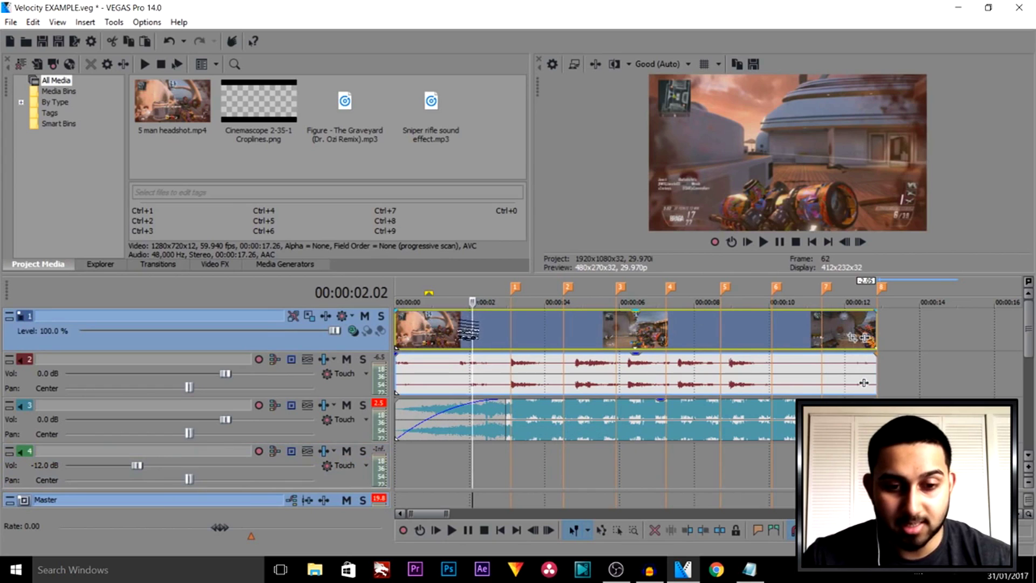
pyautogui.rightClick(454, 333)
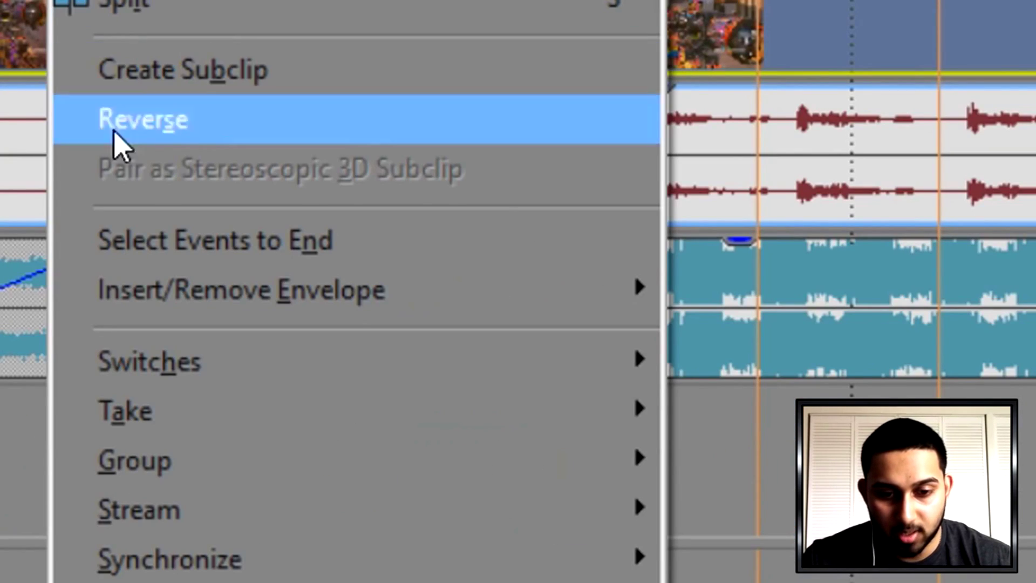
pyautogui.moveTo(227, 296)
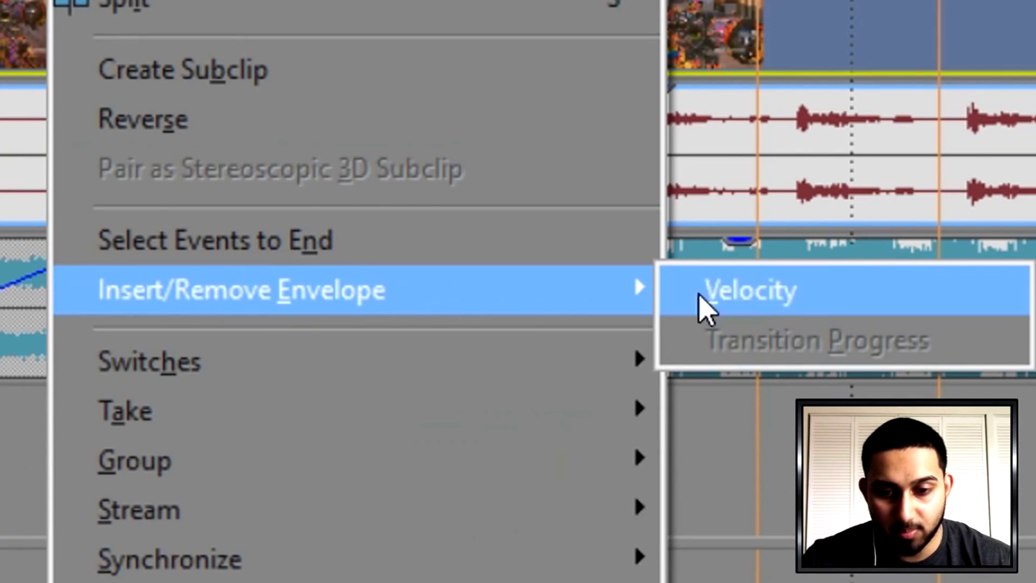
pyautogui.click(883, 310)
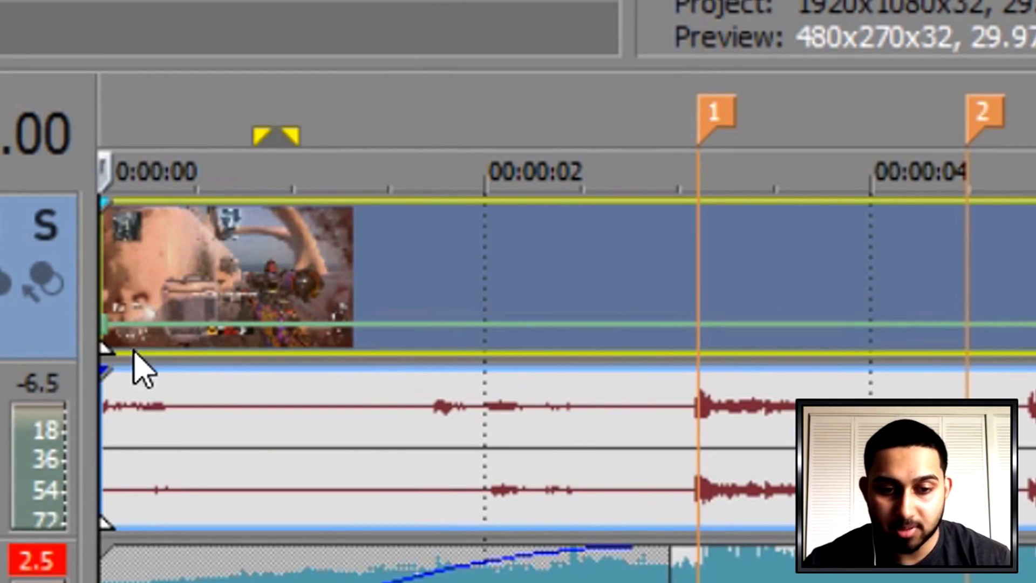
# Step: Raise the velocity envelope to 1,000 % at the clip's start, and lower it again to a moderate forward speed
pyautogui.moveTo(406, 352); pyautogui.dragTo(400, 314)
pyautogui.moveTo(108, 222); pyautogui.dragTo(86, 183)
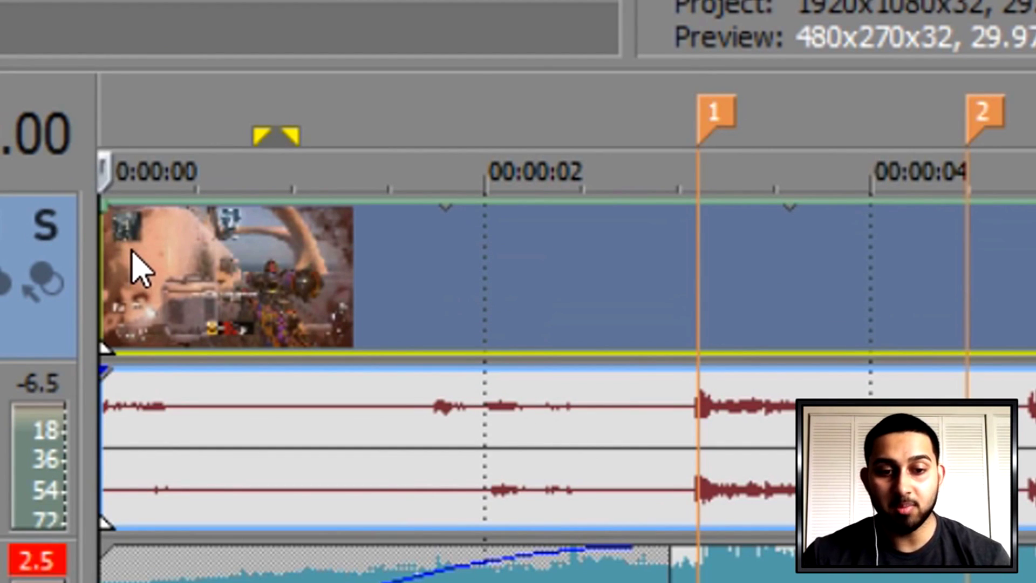
pyautogui.moveTo(106, 207)
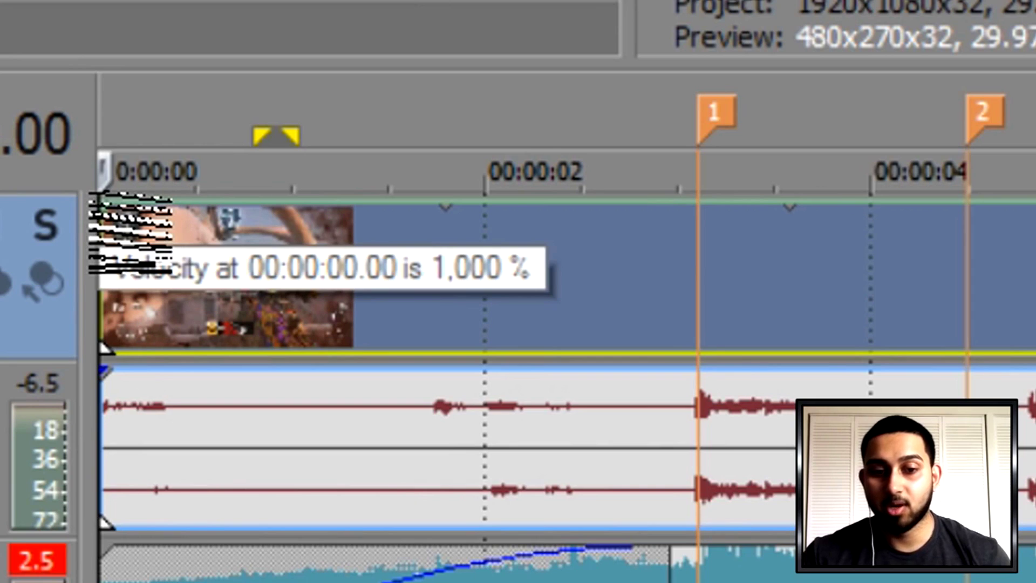
pyautogui.moveTo(103, 203); pyautogui.dragTo(103, 192)
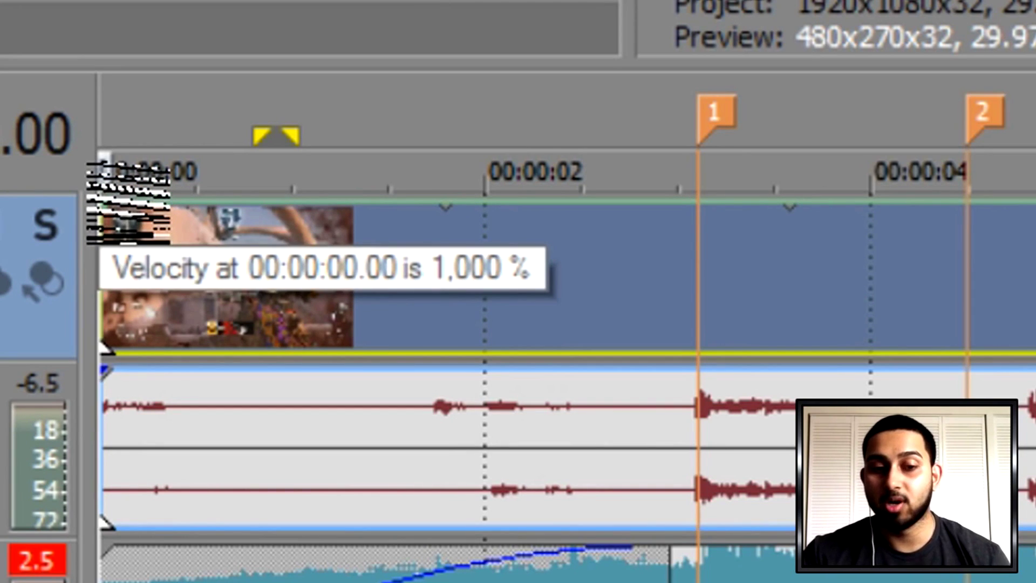
pyautogui.moveTo(103, 201); pyautogui.dragTo(102, 303)
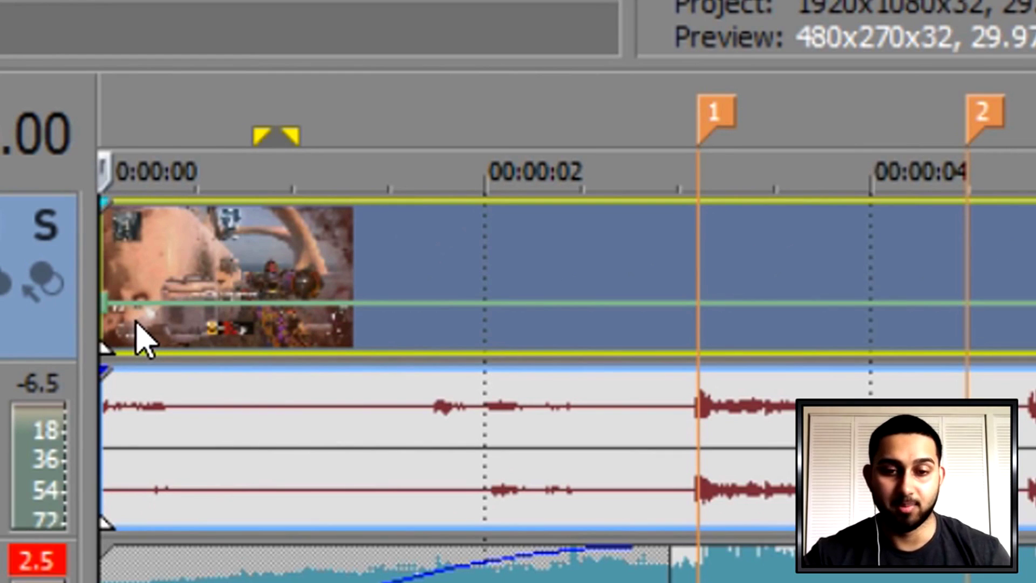
# Step: Add a velocity point at 00:00:00.19 on the video clip and set it to Normal Velocity
pyautogui.click(229, 329)
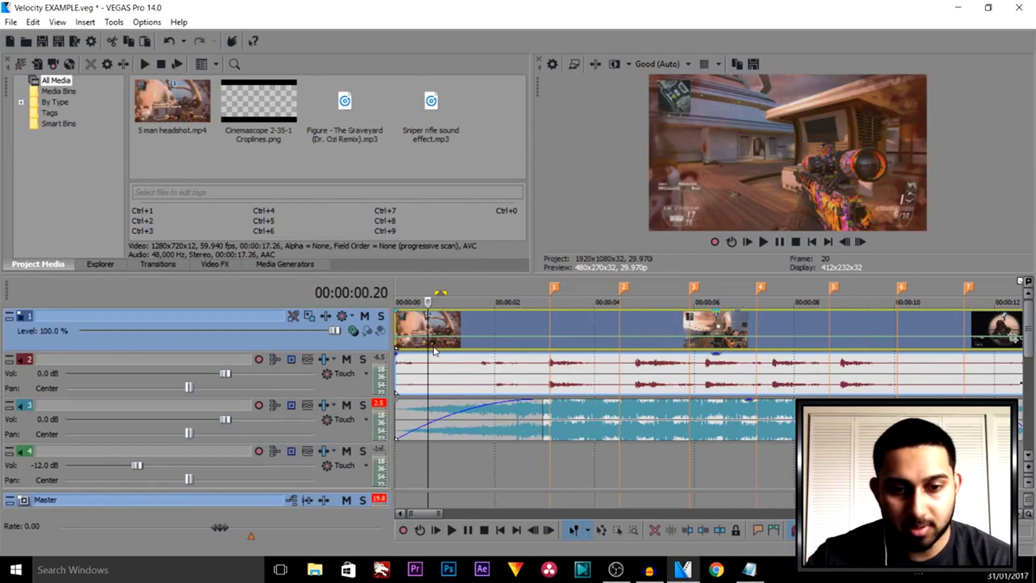
pyautogui.click(433, 351)
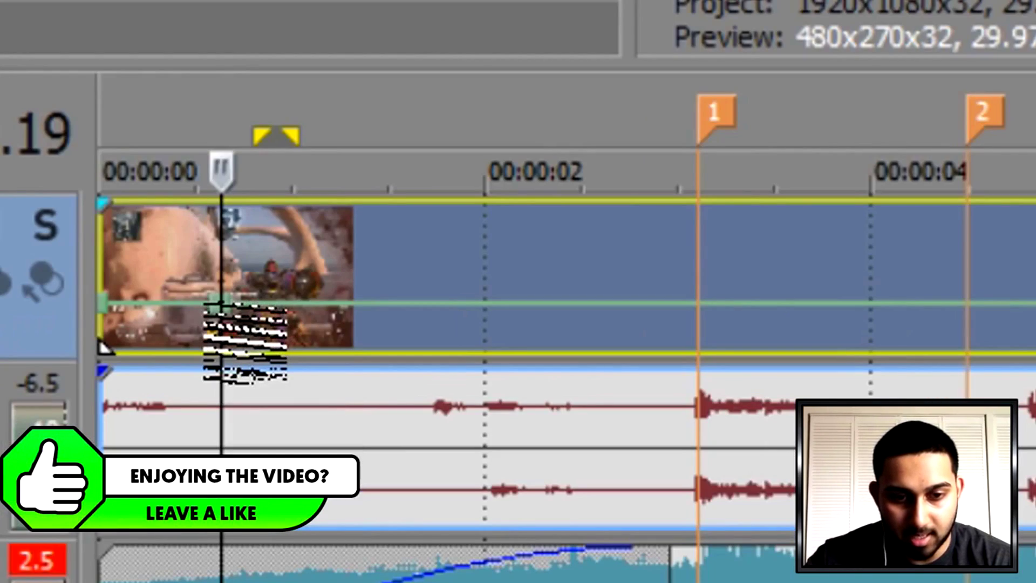
pyautogui.rightClick(427, 338)
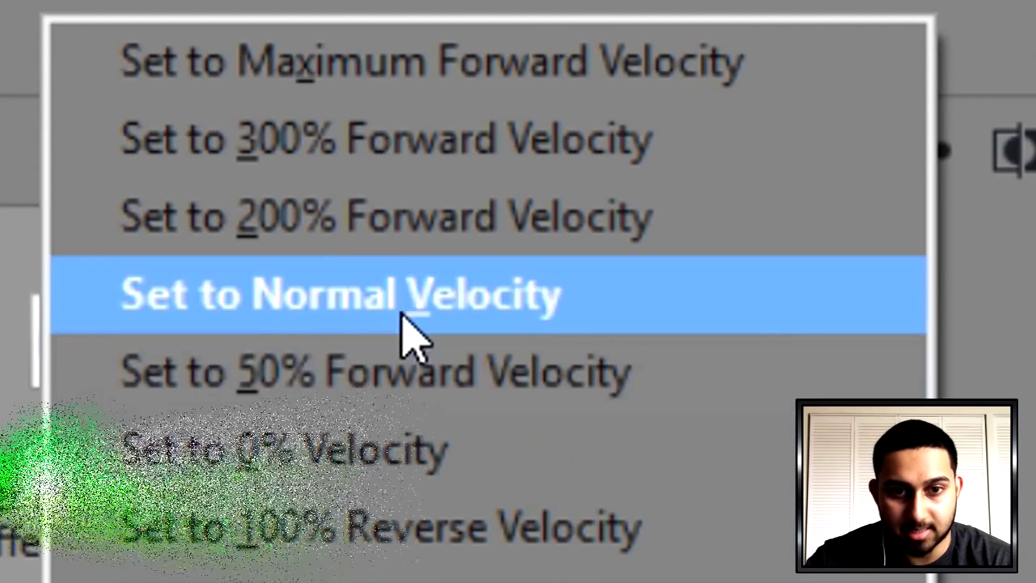
pyautogui.click(365, 323)
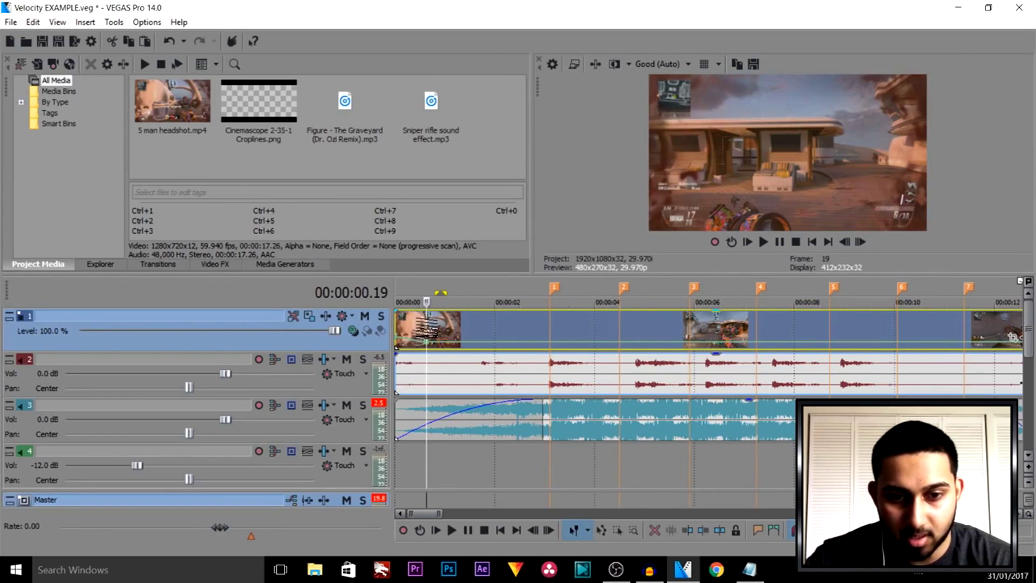
# Step: Add a velocity point at 00:00:02.05, ahead of marker 1, and lower it to 33 %
pyautogui.doubleClick(503, 342)
pyautogui.scroll(1, 607, 362)
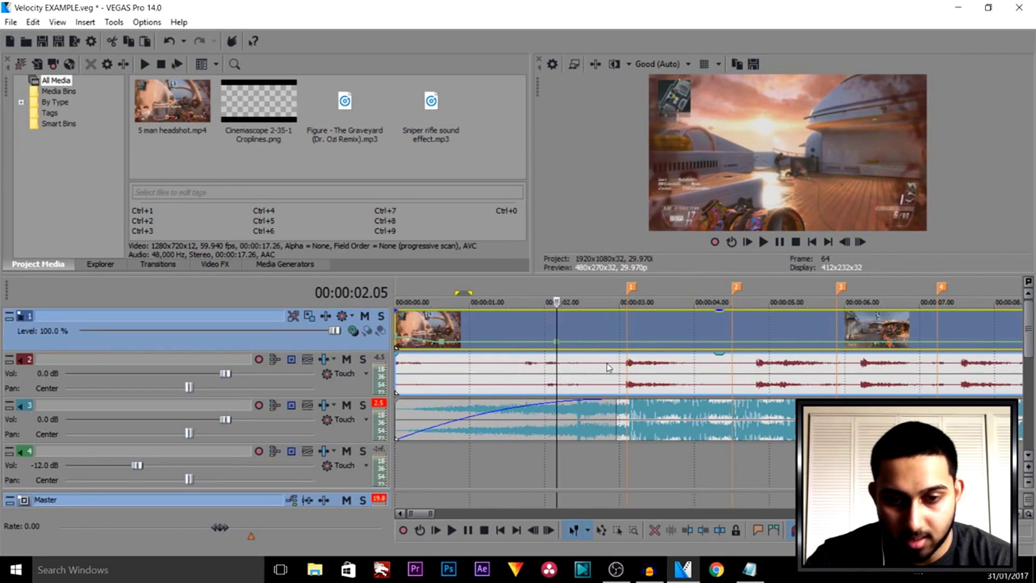
pyautogui.moveTo(562, 351); pyautogui.dragTo(563, 354)
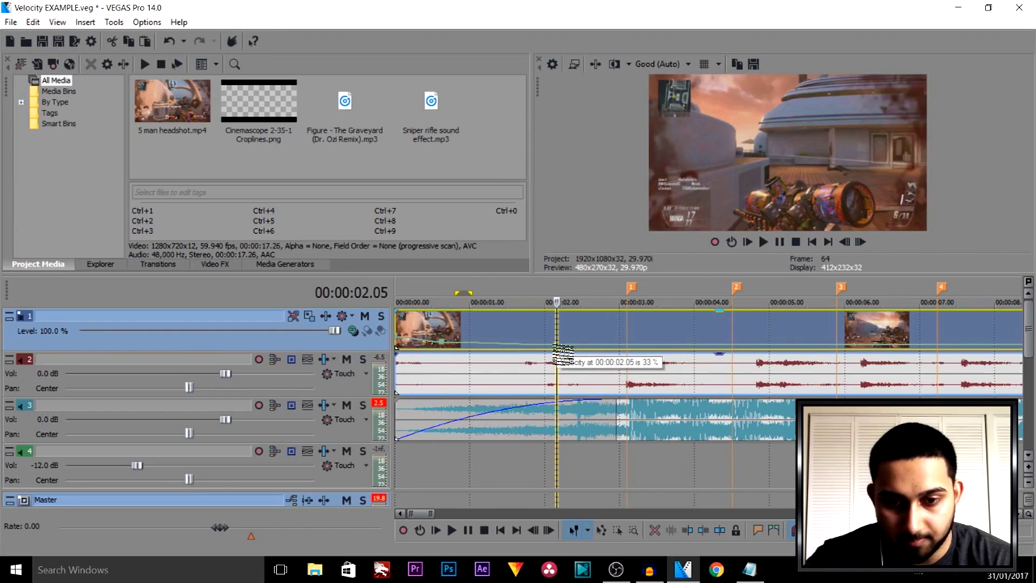
# Step: Add a velocity point at marker 1 and raise it so the clip speeds up into the first shot
pyautogui.click(626, 344)
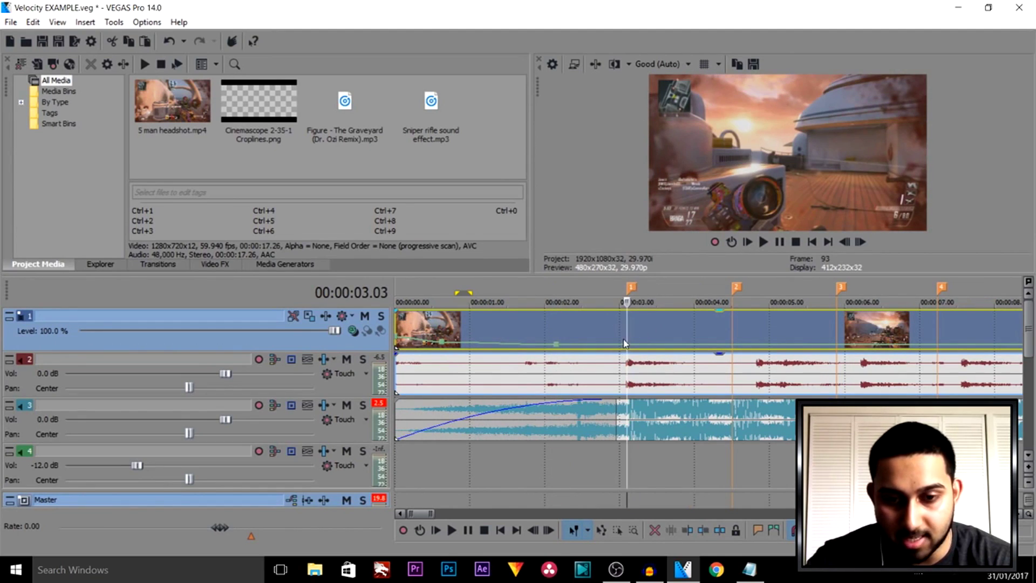
pyautogui.scroll(3, 632, 355)
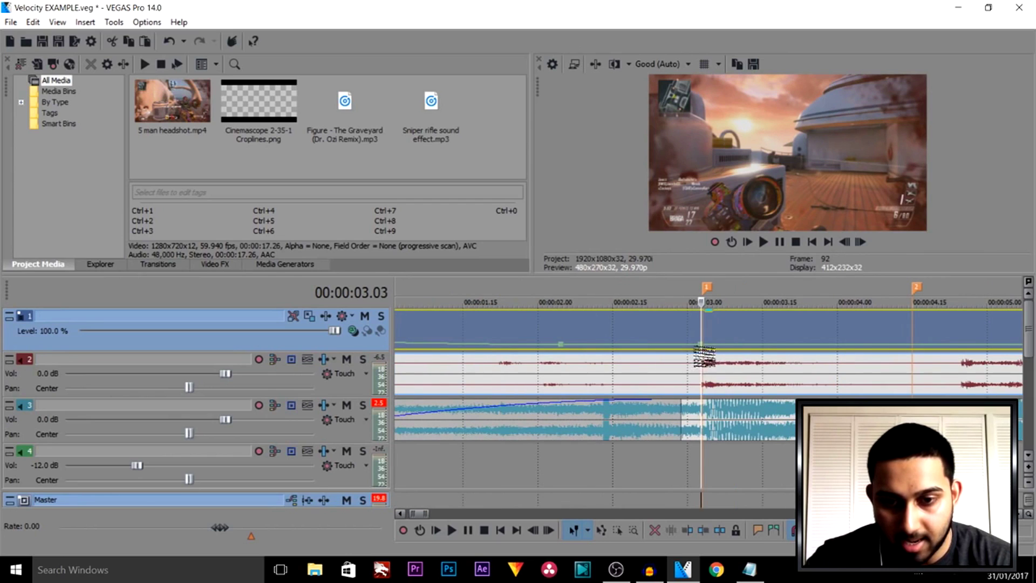
pyautogui.moveTo(704, 356); pyautogui.dragTo(709, 347)
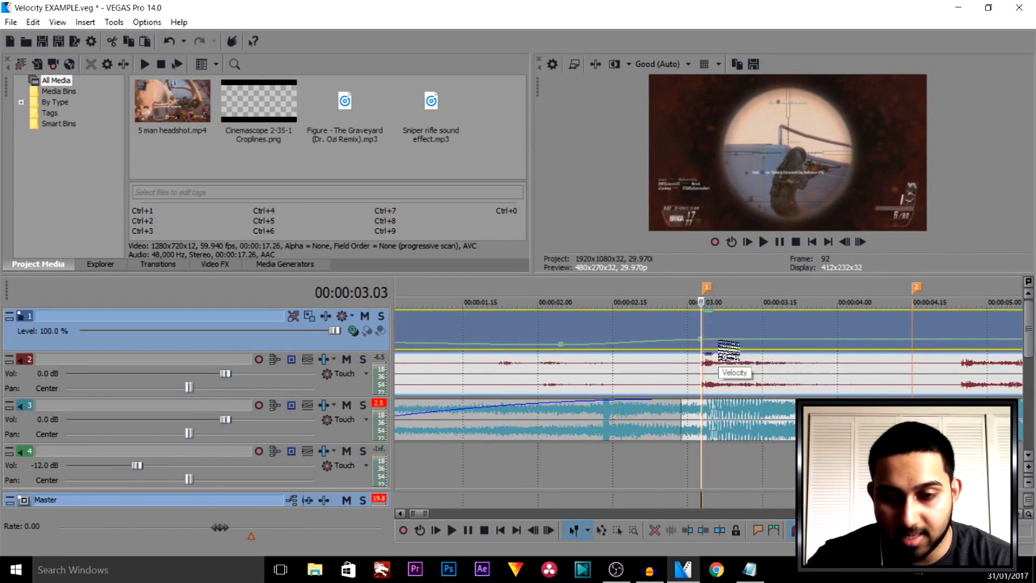
# Step: Add a velocity point at 00:00:03.13, just after marker 1, and set it to Normal Velocity
pyautogui.click(747, 342)
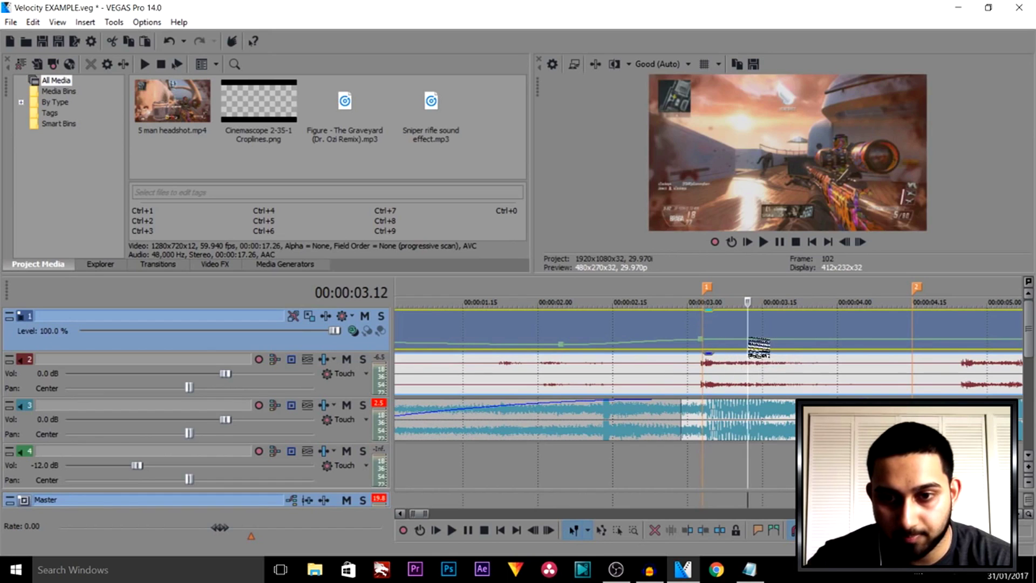
pyautogui.click(753, 342)
pyautogui.doubleClick(752, 339)
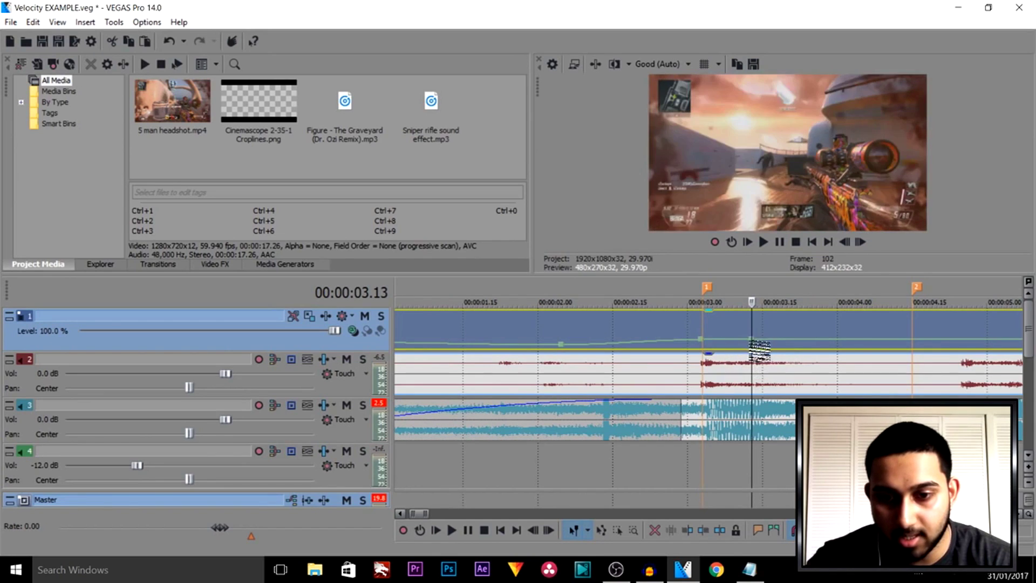
pyautogui.rightClick(752, 338)
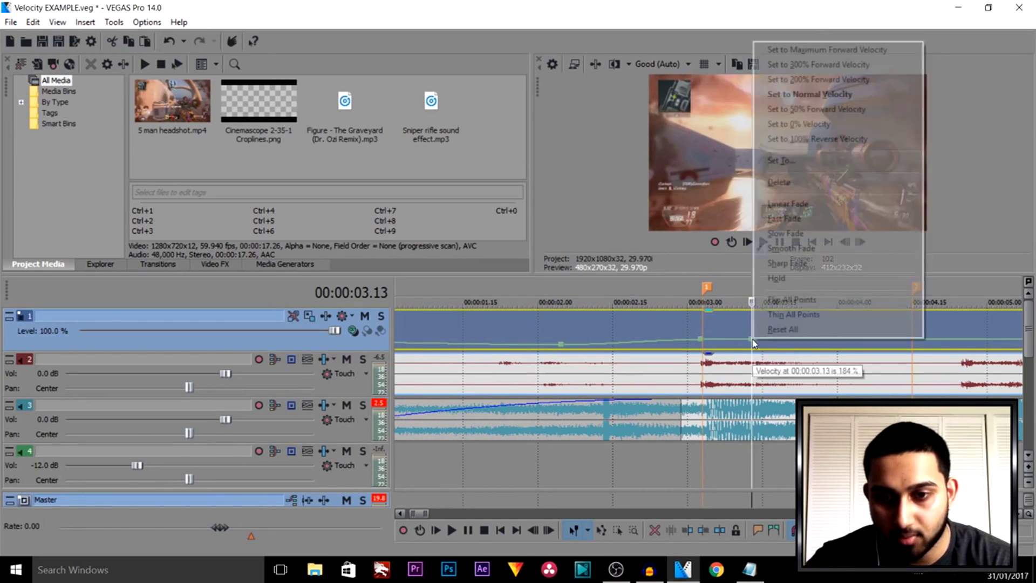
pyautogui.click(810, 94)
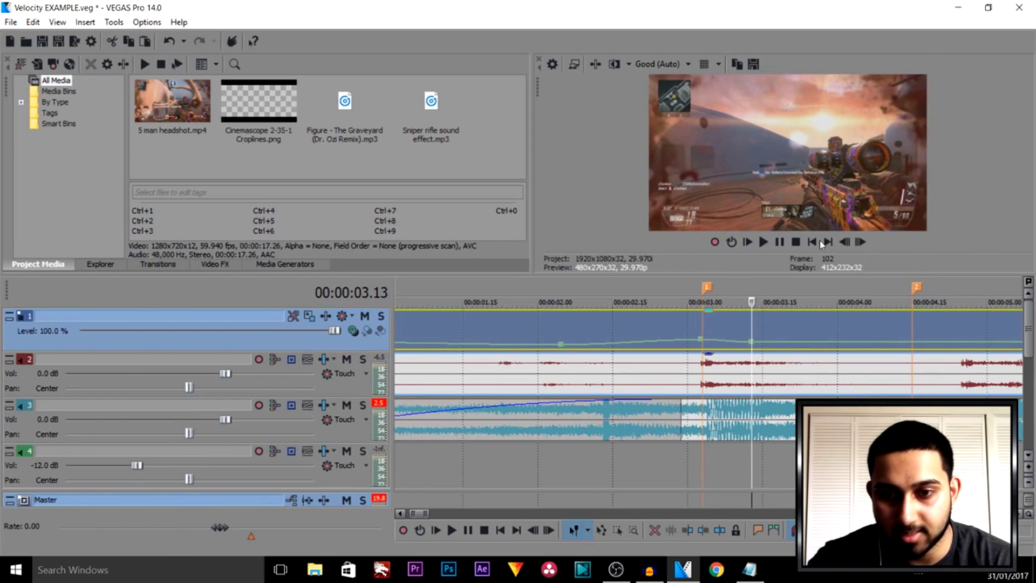
# Step: Add a velocity point at 00:00:03.29, between markers 1 and 2, and lower it to 33 %
pyautogui.click(823, 330)
pyautogui.moveTo(822, 332); pyautogui.dragTo(843, 350)
pyautogui.doubleClick(834, 342)
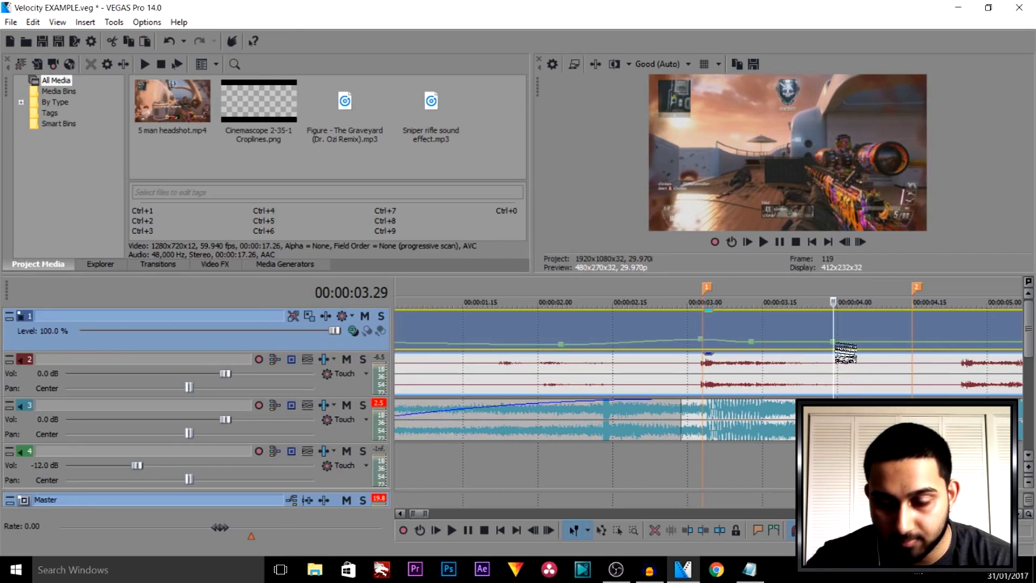
pyautogui.moveTo(835, 342); pyautogui.dragTo(834, 345)
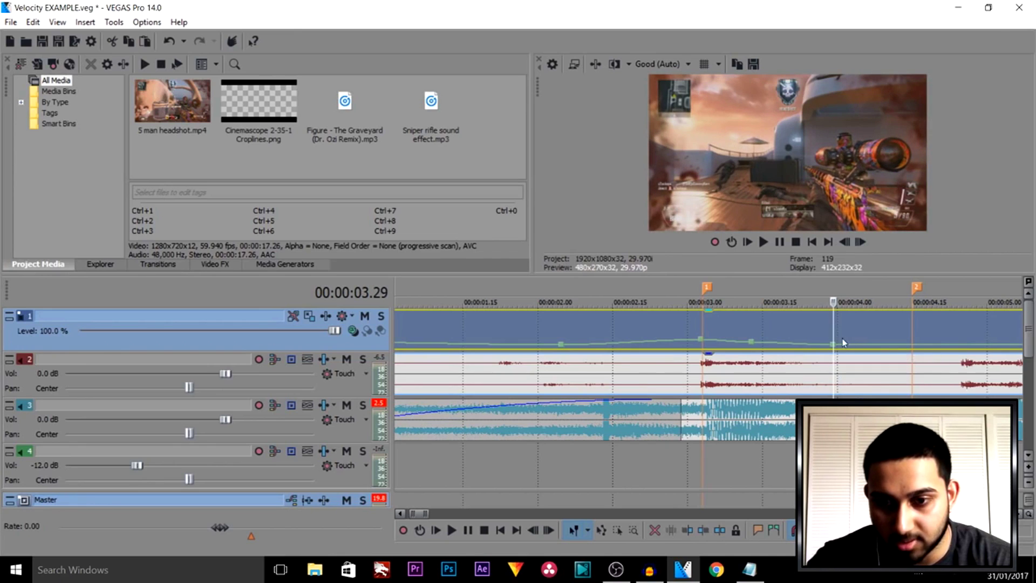
# Step: Add a velocity point at marker 2 and raise it until the second shot lands on the marker
pyautogui.click(916, 353)
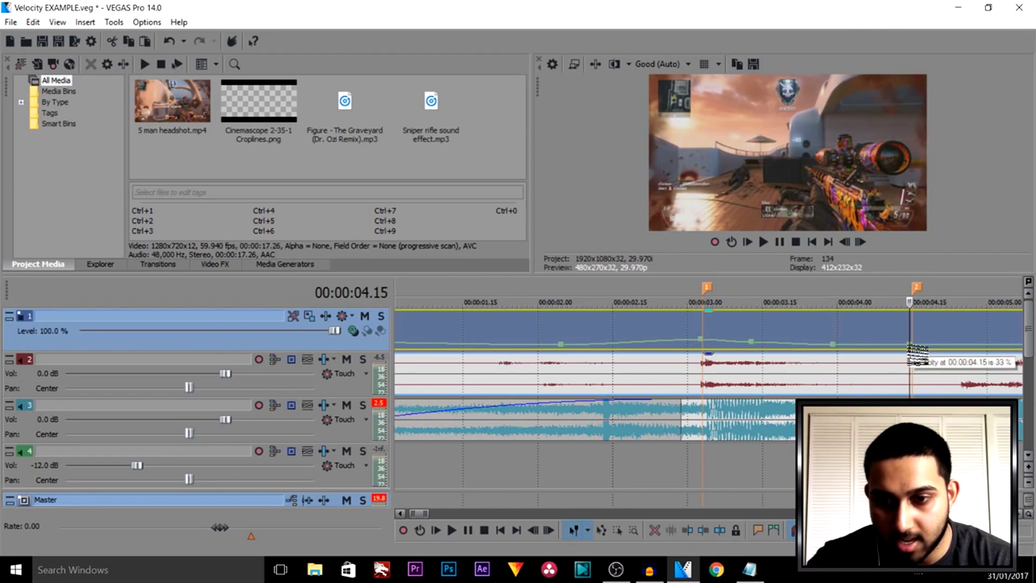
pyautogui.scroll(3, 682, 353)
pyautogui.moveTo(700, 344)
pyautogui.mouseDown()
pyautogui.moveTo(715, 353)
pyautogui.moveTo(718, 341)
pyautogui.mouseUp()
# Step: Add a velocity point at 00:00:04.24, just after marker 2, and set it to Normal Velocity
pyautogui.scroll(-2, 723, 351)
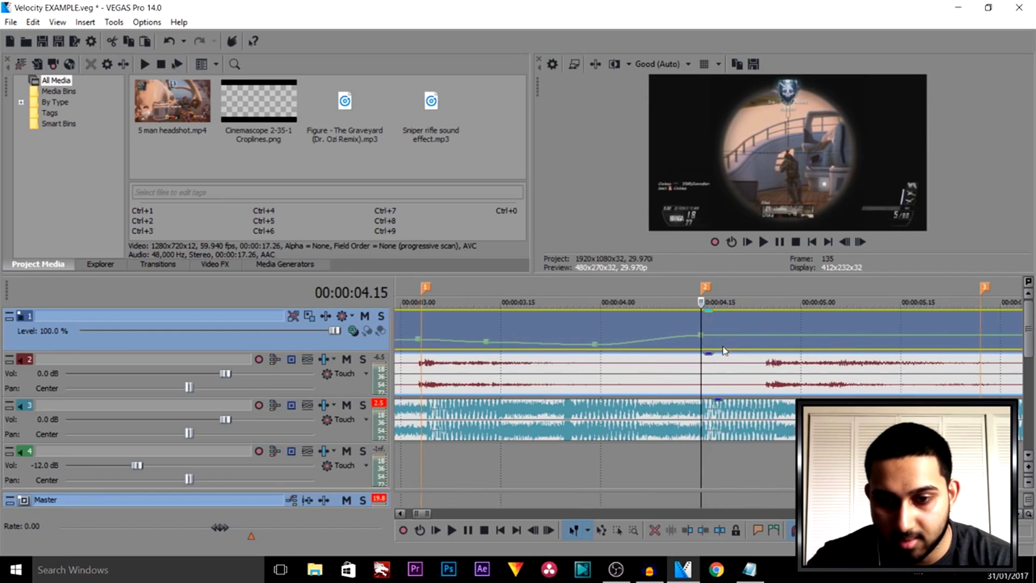
pyautogui.click(761, 345)
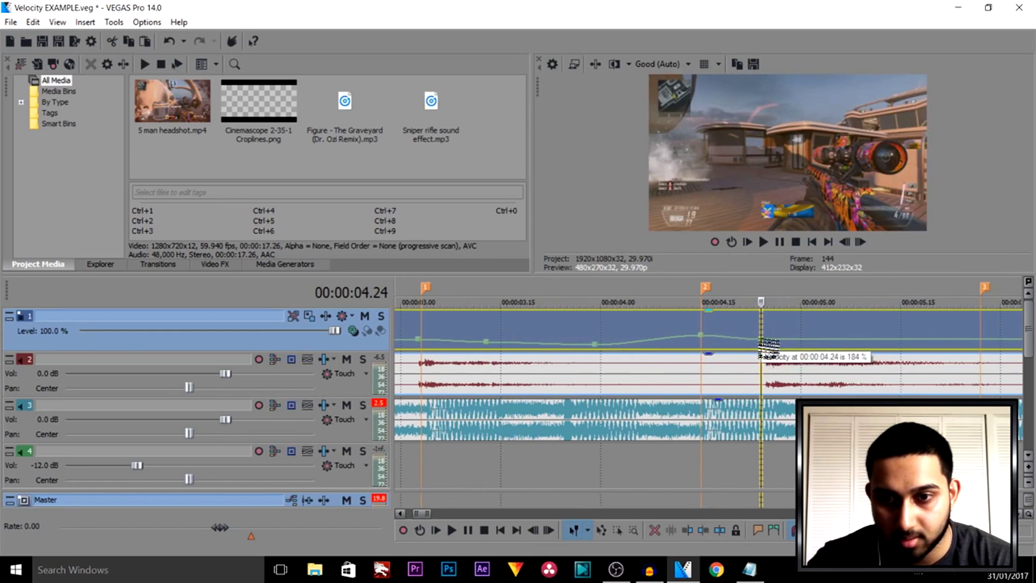
pyautogui.rightClick(761, 343)
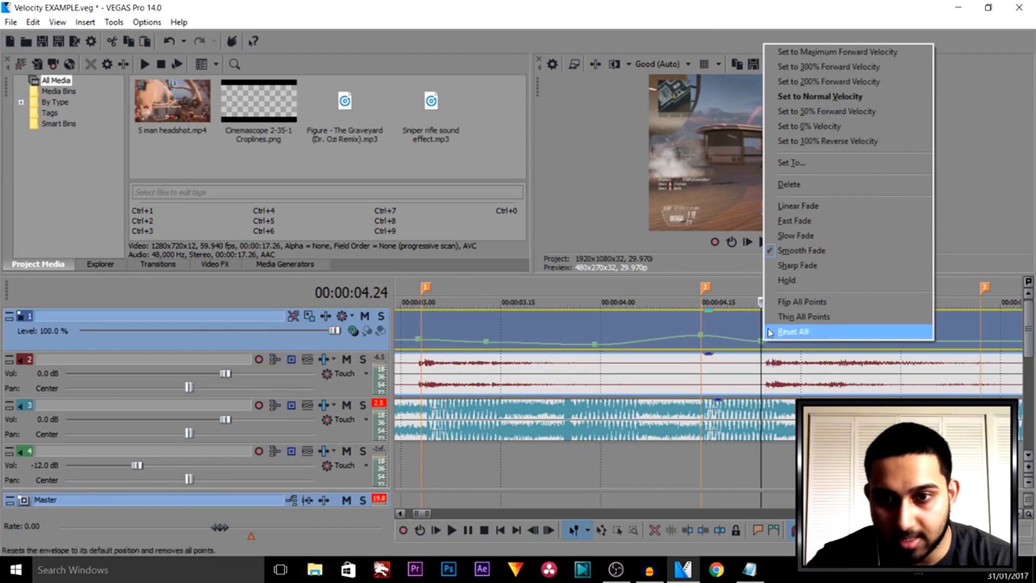
pyautogui.click(817, 111)
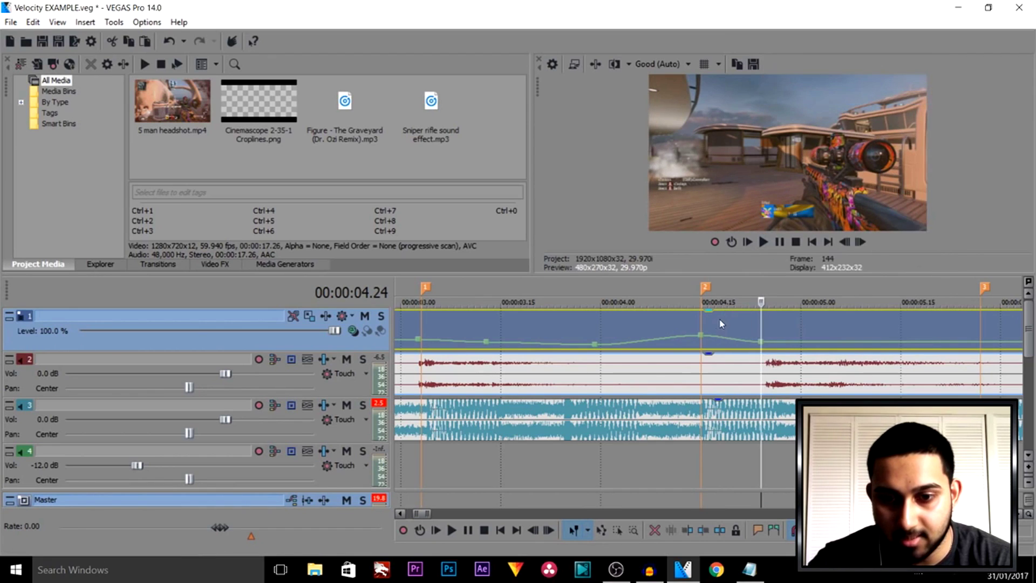
# Step: Add a velocity point at 00:00:05.04, ahead of marker 3, and lower it to 33 %
pyautogui.click(706, 325)
pyautogui.moveTo(708, 321); pyautogui.dragTo(828, 330)
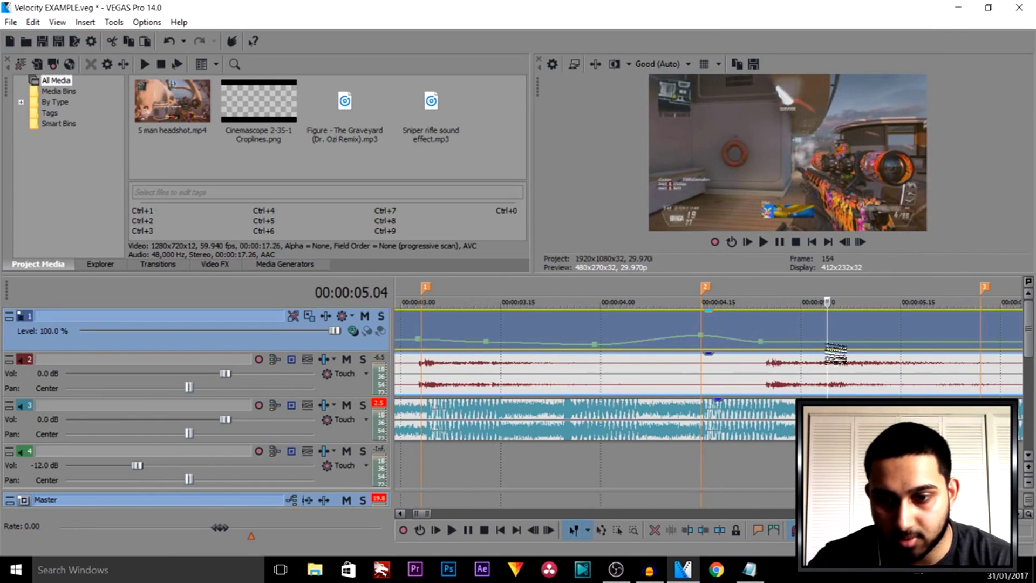
pyautogui.doubleClick(826, 342)
pyautogui.click(862, 328)
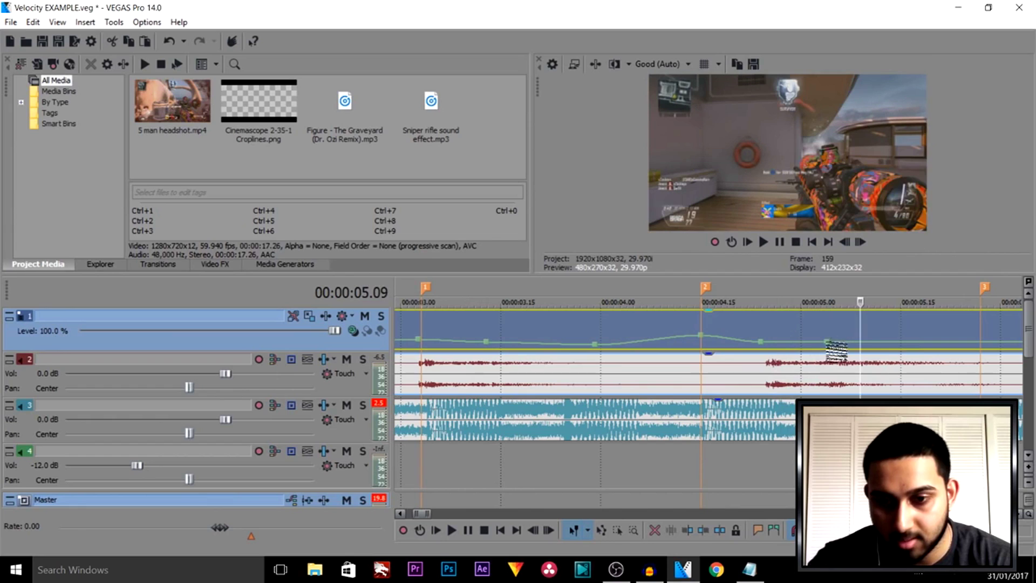
pyautogui.click(827, 344)
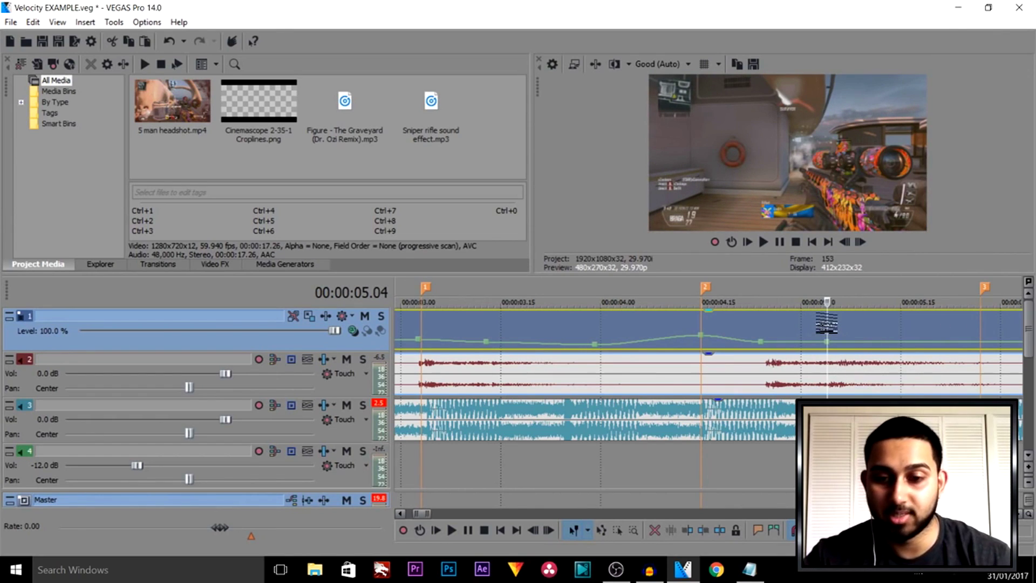
pyautogui.moveTo(826, 341)
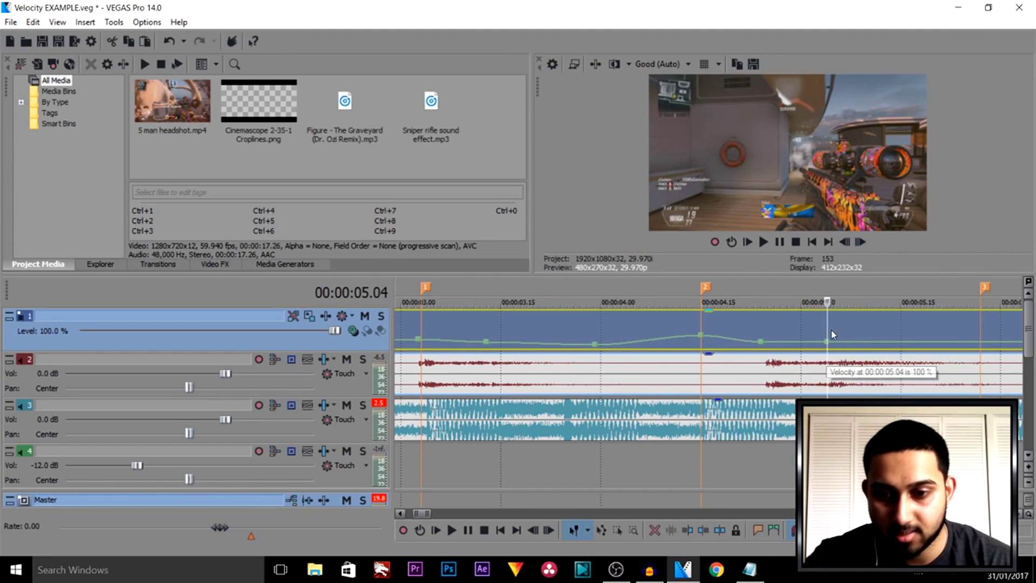
pyautogui.press('space')
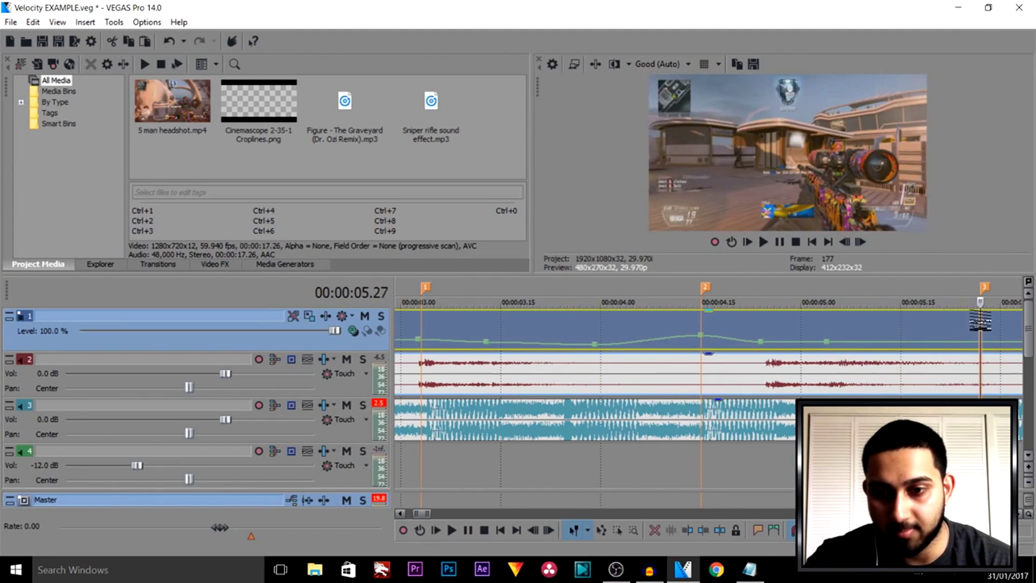
pyautogui.moveTo(974, 321); pyautogui.dragTo(920, 322)
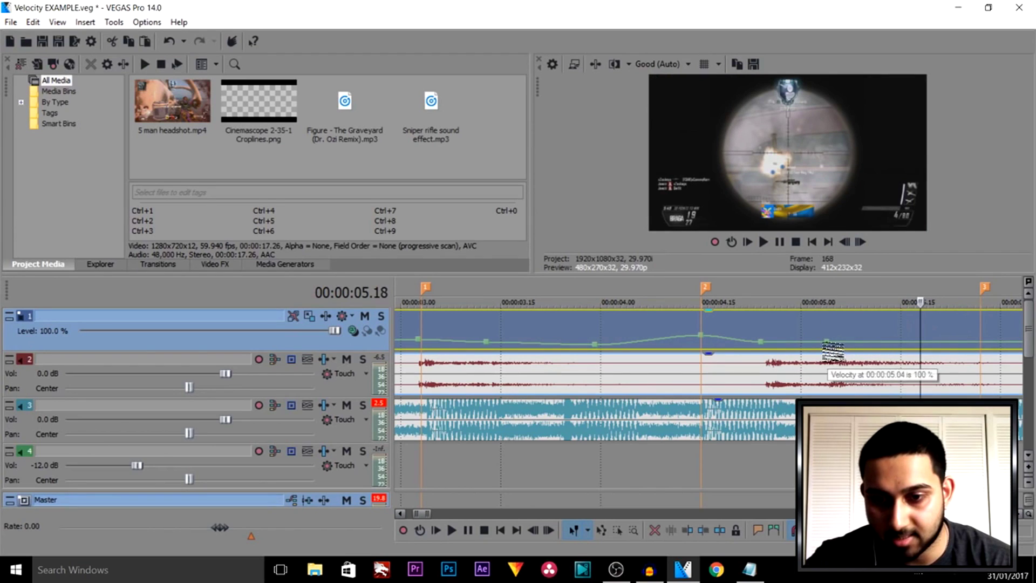
pyautogui.moveTo(826, 342); pyautogui.dragTo(826, 347)
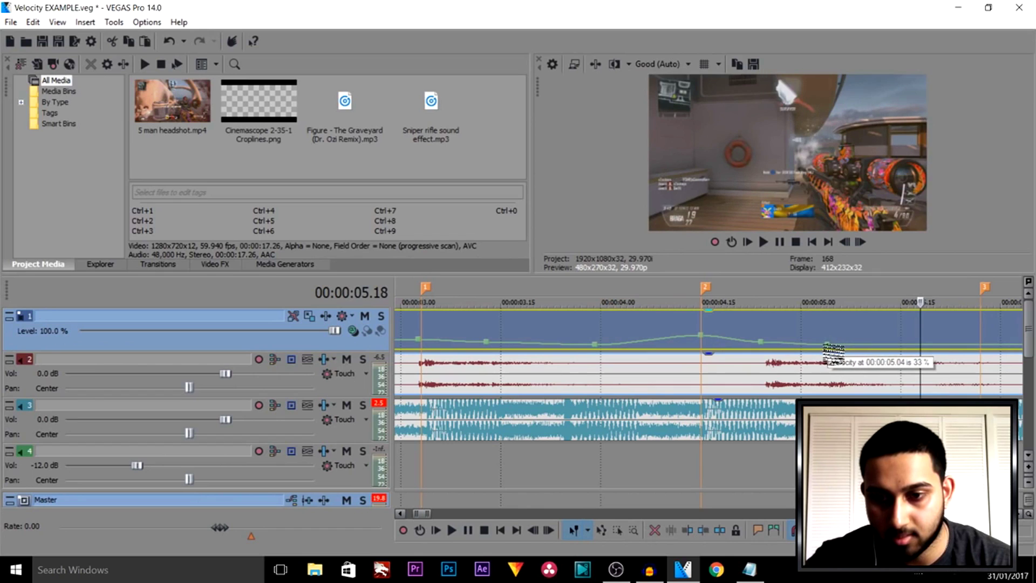
# Step: Add a velocity point at marker 3 and raise it slightly until the third shot lands on the marker
pyautogui.moveTo(924, 335); pyautogui.dragTo(980, 332)
pyautogui.scroll(2, 838, 360)
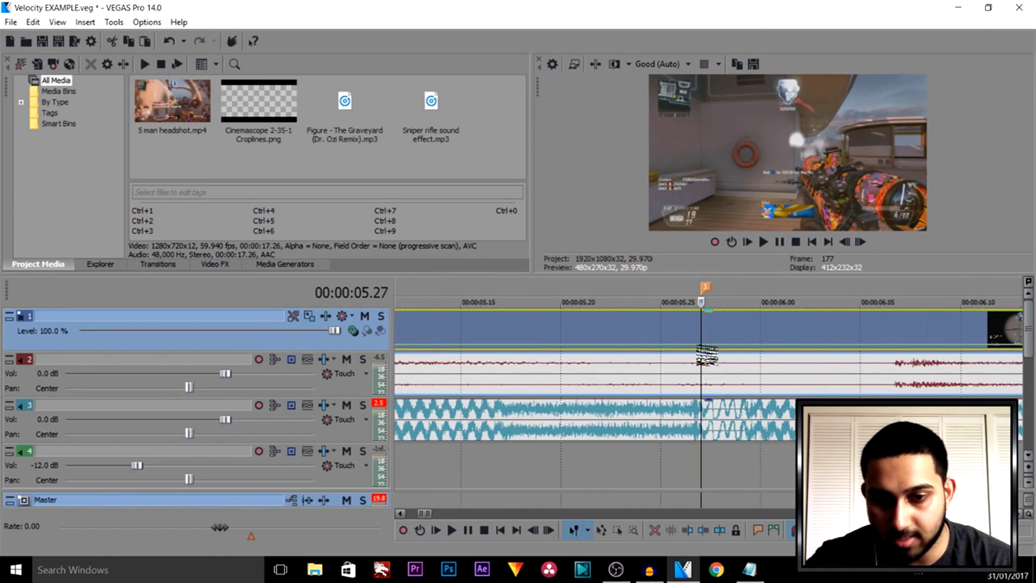
pyautogui.doubleClick(700, 344)
pyautogui.moveTo(706, 354); pyautogui.dragTo(708, 349)
# Step: Add a velocity point at 00:00:06.07 lowered to 33 %, and another further along, ahead of marker 4
pyautogui.scroll(-4, 707, 349)
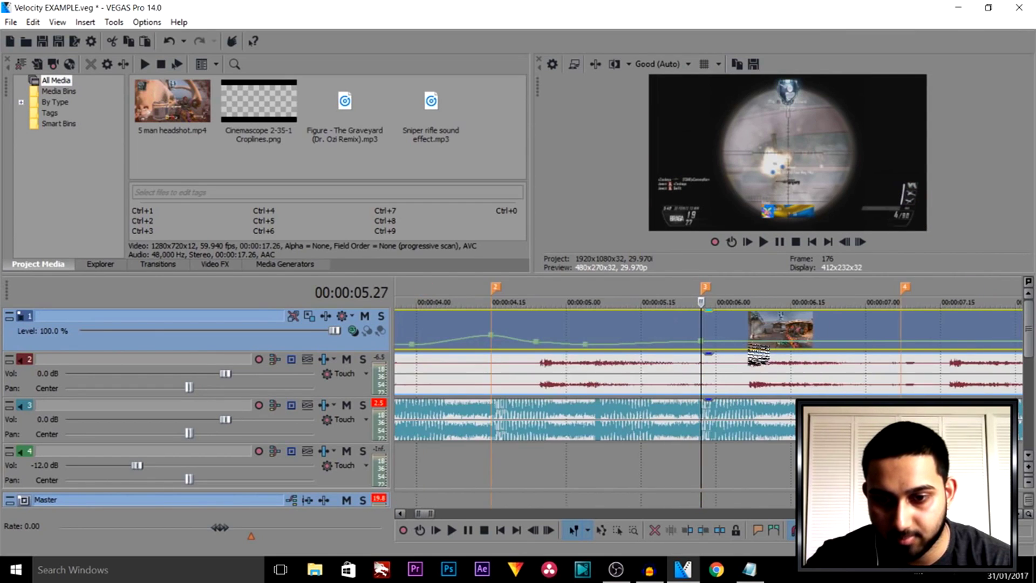
pyautogui.click(749, 348)
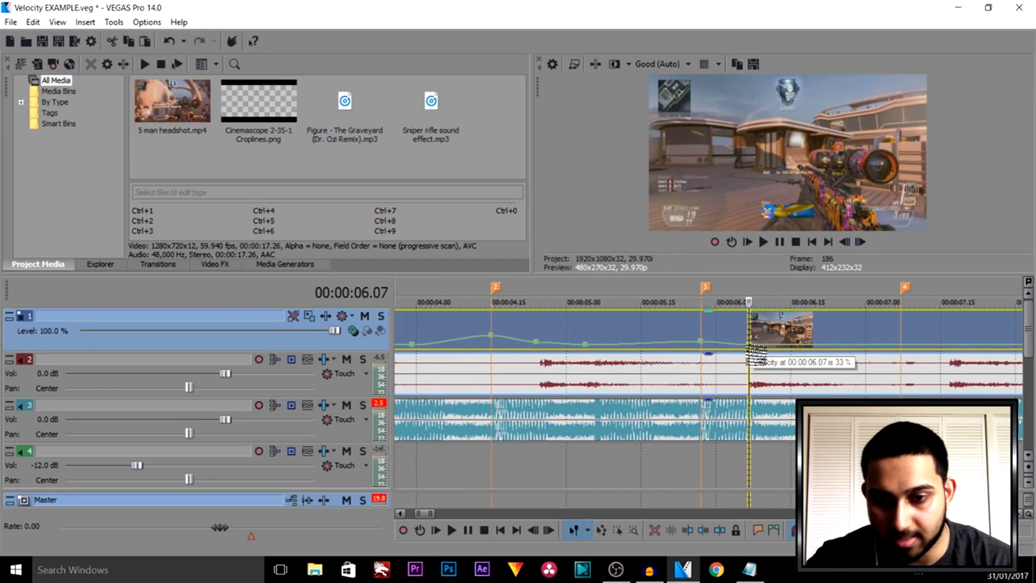
pyautogui.moveTo(748, 331); pyautogui.dragTo(840, 337)
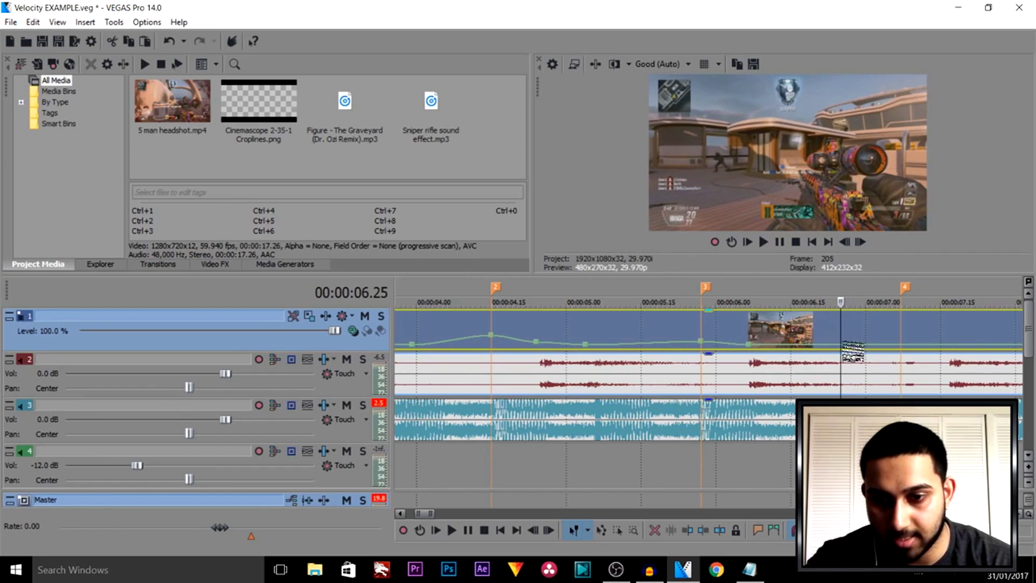
# Step: Add a velocity point at marker 4 and raise it to 450 % to bring in the fourth shot
pyautogui.click(900, 351)
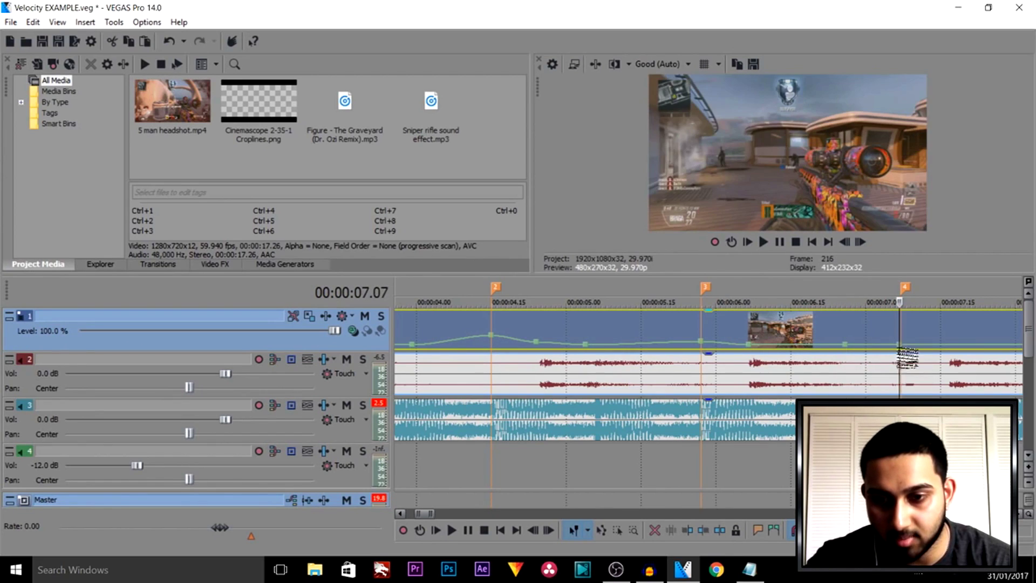
pyautogui.moveTo(905, 354); pyautogui.dragTo(907, 338)
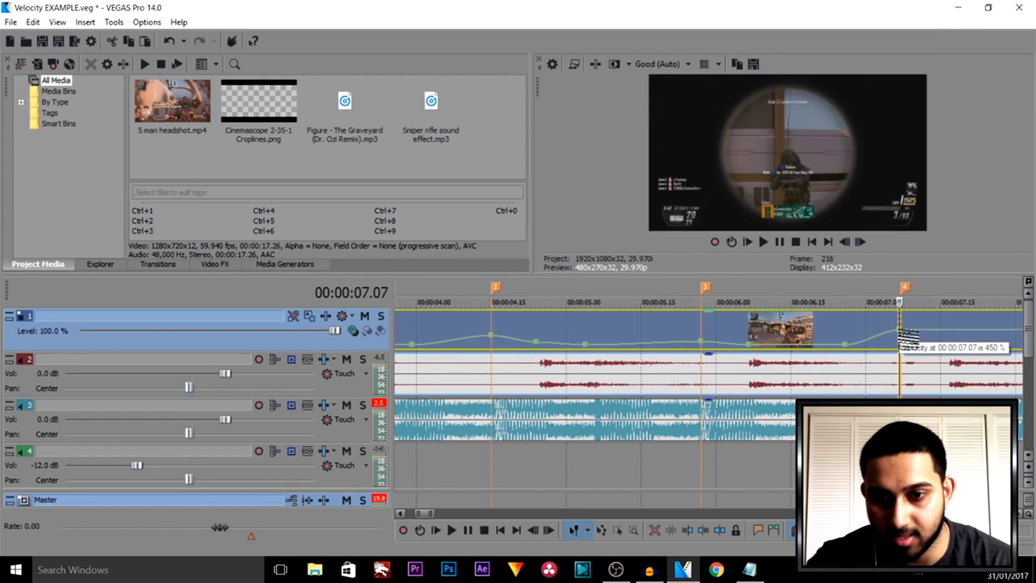
pyautogui.scroll(-3, 753, 349)
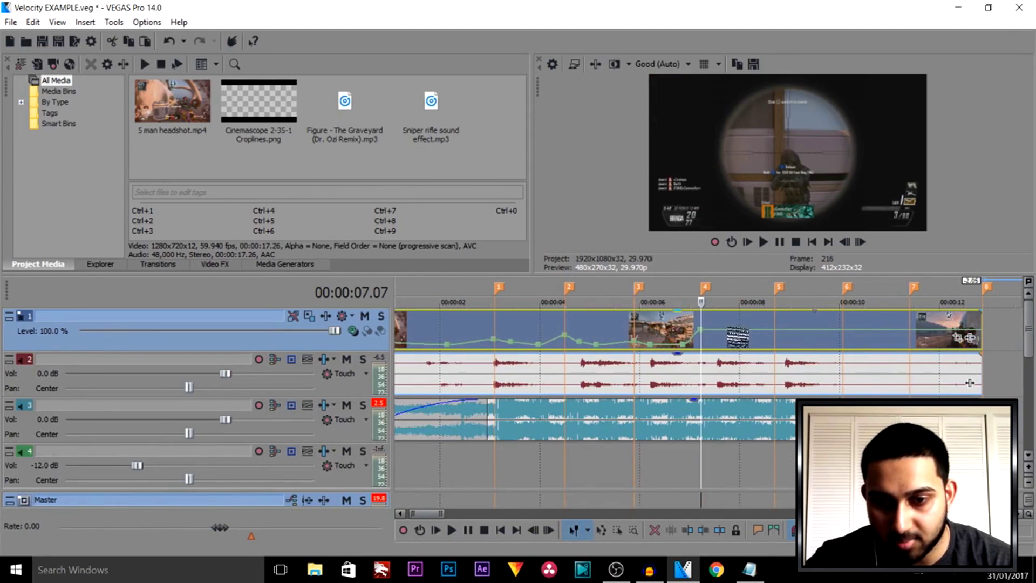
# Step: Add a velocity point at 00:00:07.27, after marker 4, and set it to Normal Velocity
pyautogui.click(735, 339)
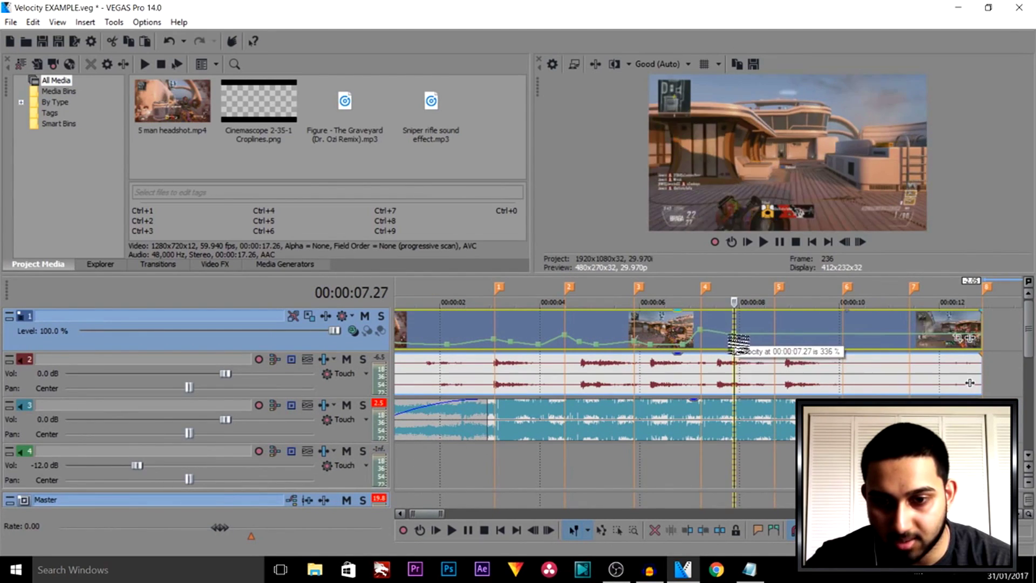
pyautogui.moveTo(738, 343); pyautogui.dragTo(737, 352)
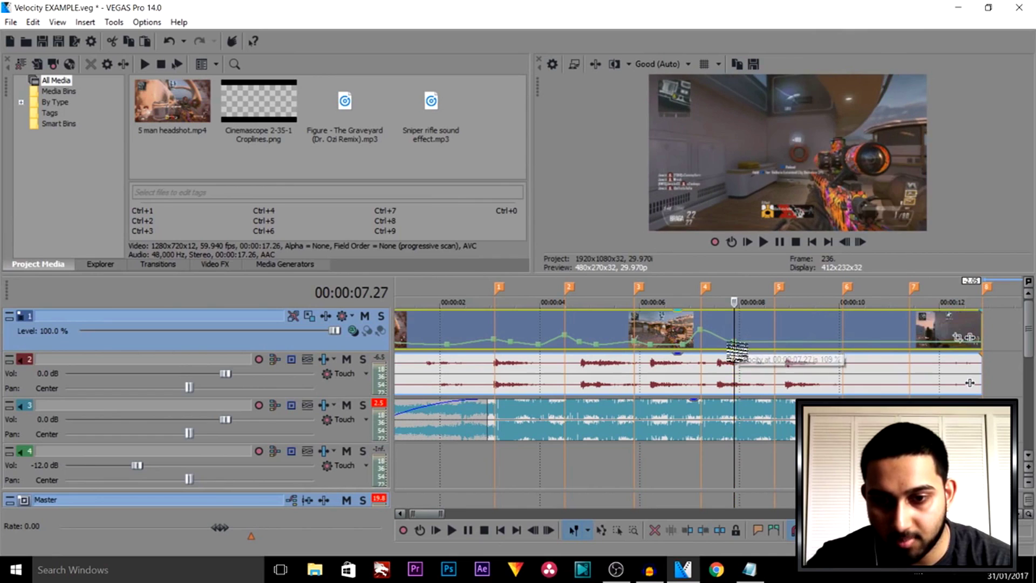
pyautogui.rightClick(731, 341)
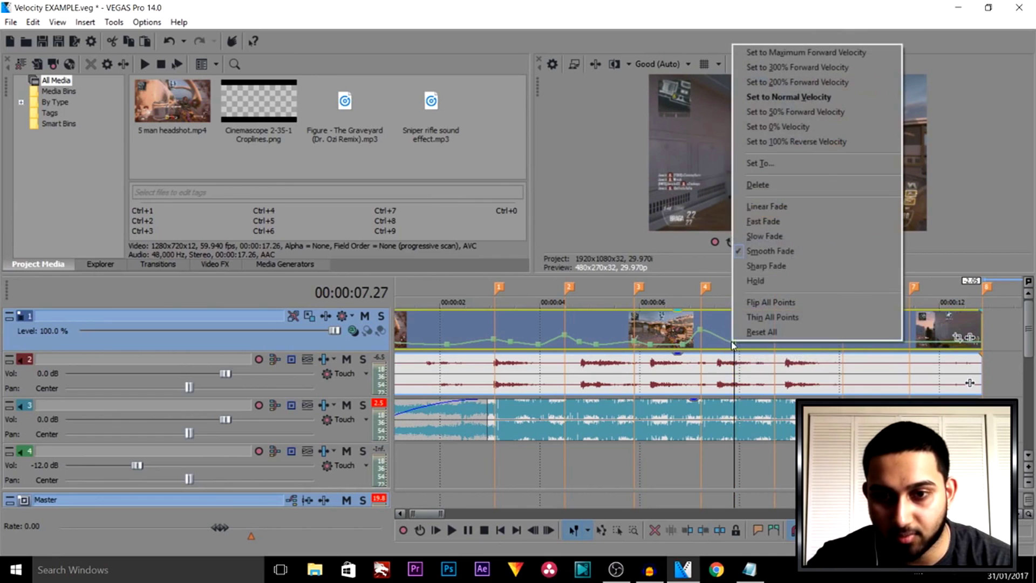
pyautogui.click(808, 97)
# Step: Play the edited clip from its start to check the shots against the markers, stopping around marker 4
pyautogui.moveTo(733, 322); pyautogui.dragTo(711, 318)
pyautogui.scroll(-2, 607, 385)
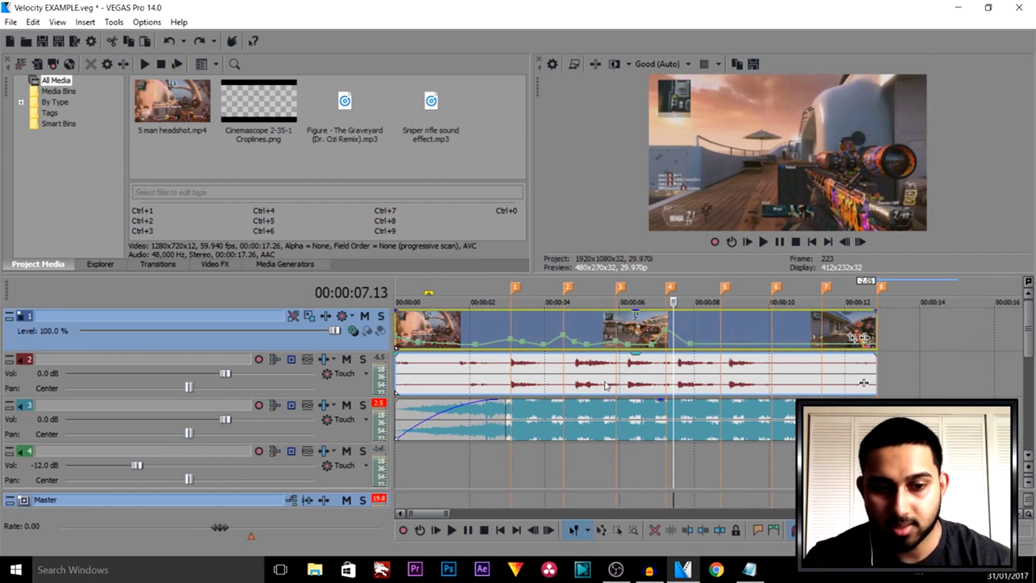
pyautogui.click(400, 384)
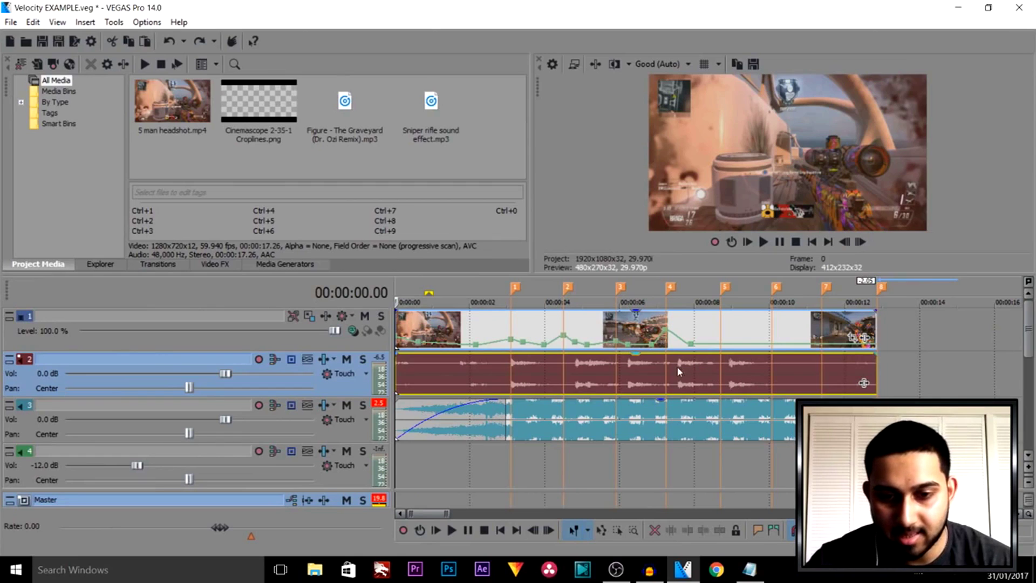
pyautogui.click(664, 378)
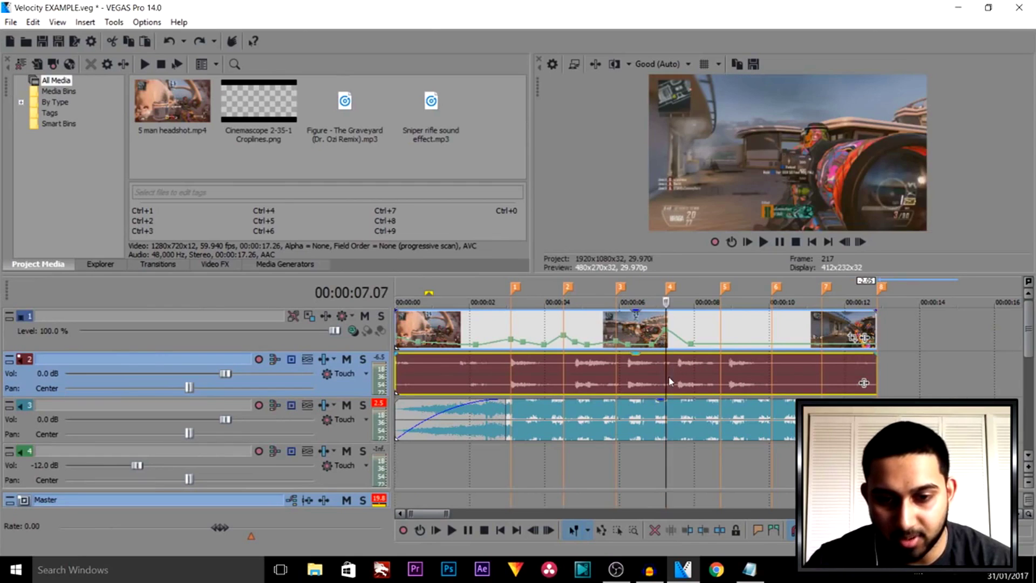
pyautogui.scroll(3, 638, 384)
pyautogui.moveTo(637, 372); pyautogui.dragTo(704, 381)
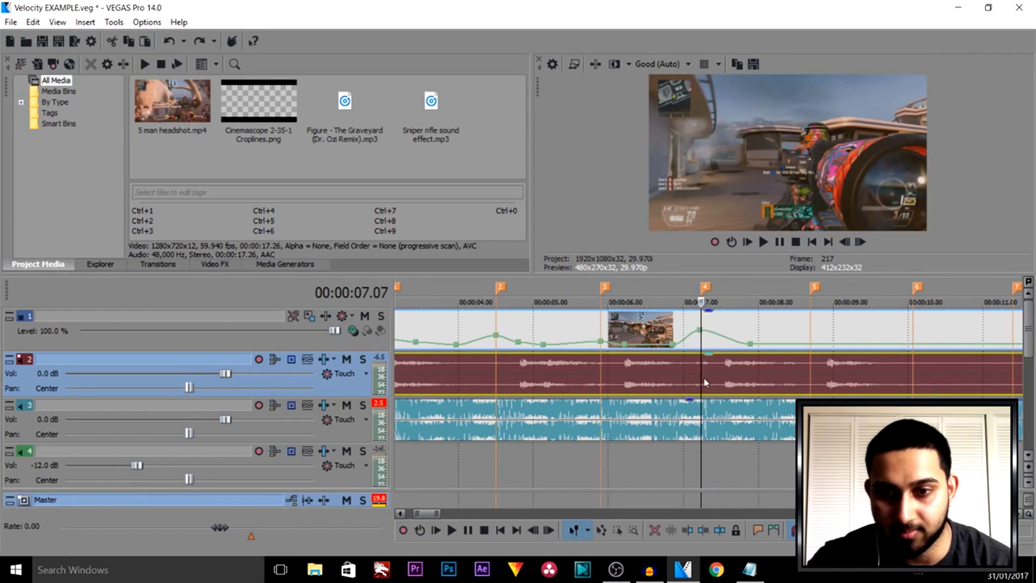
# Step: Add a velocity point just after marker 4, at 00:00:07.10, and lower it below the peak
pyautogui.scroll(5, 753, 448)
pyautogui.moveTo(705, 341); pyautogui.dragTo(707, 344)
pyautogui.click(719, 337)
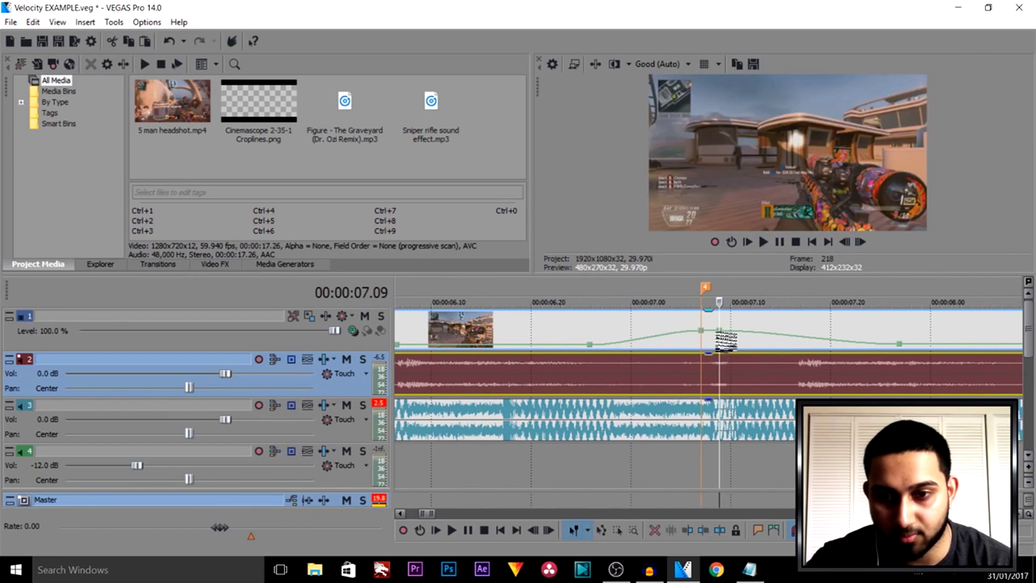
pyautogui.click(725, 343)
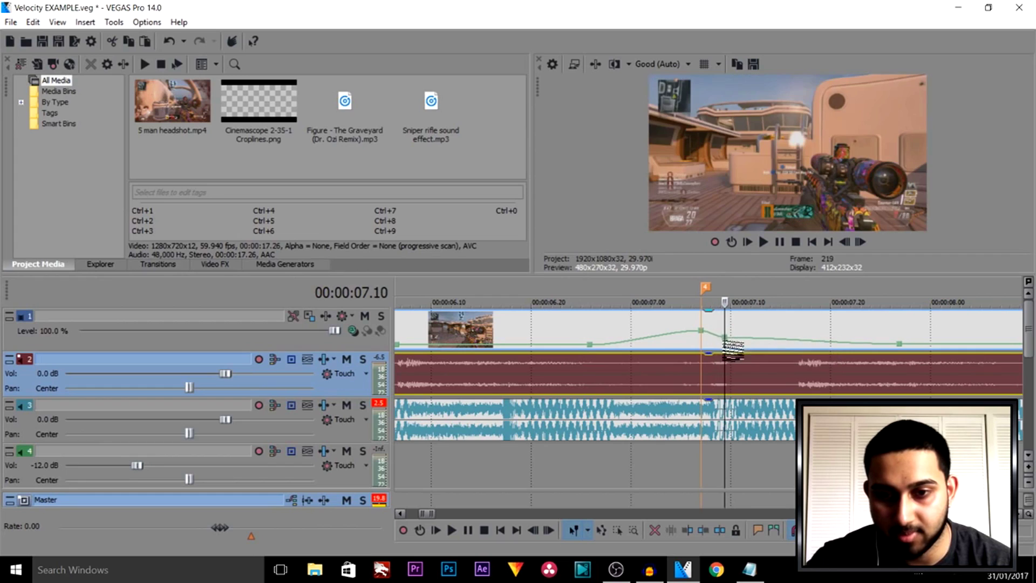
# Step: Add a velocity point at marker 5, 00:00:08.21, and raise it to about 109 % to bring in the fifth shot
pyautogui.moveTo(731, 343); pyautogui.dragTo(970, 373)
pyautogui.scroll(-1, 725, 368)
pyautogui.scroll(2, 707, 356)
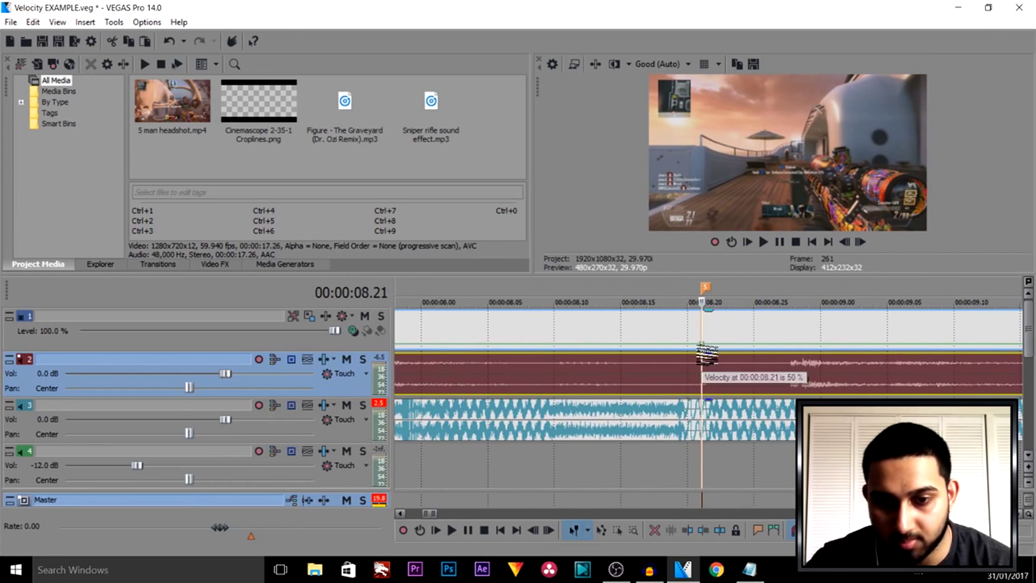
pyautogui.moveTo(707, 353); pyautogui.dragTo(709, 350)
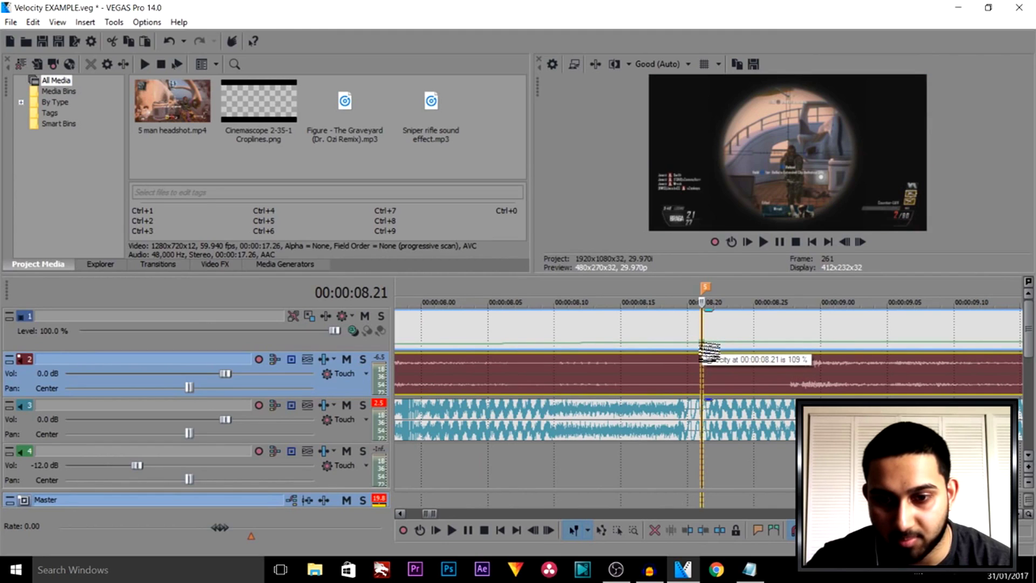
pyautogui.scroll(3, 706, 353)
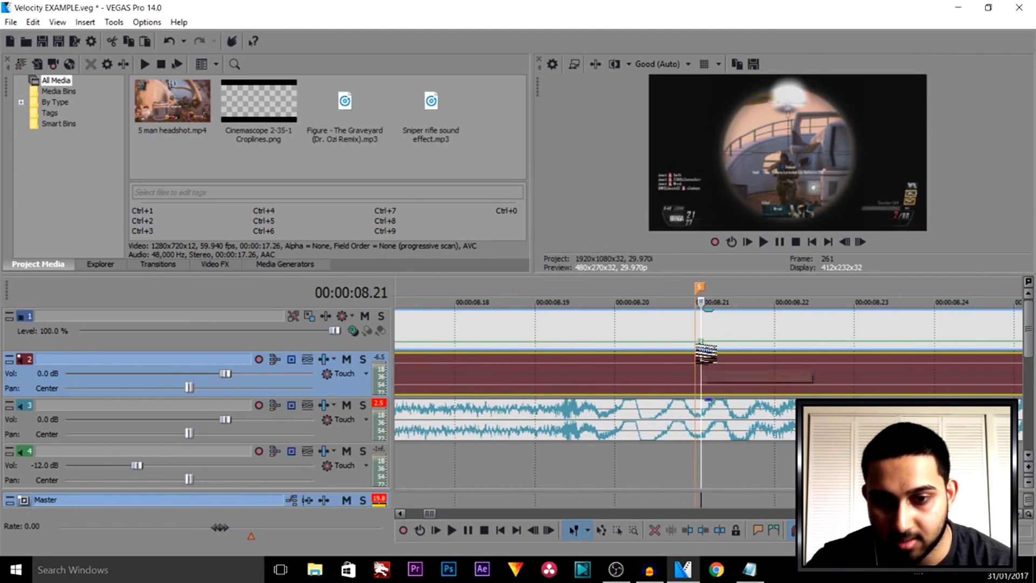
pyautogui.moveTo(706, 353); pyautogui.dragTo(704, 351)
pyautogui.scroll(-5, 714, 360)
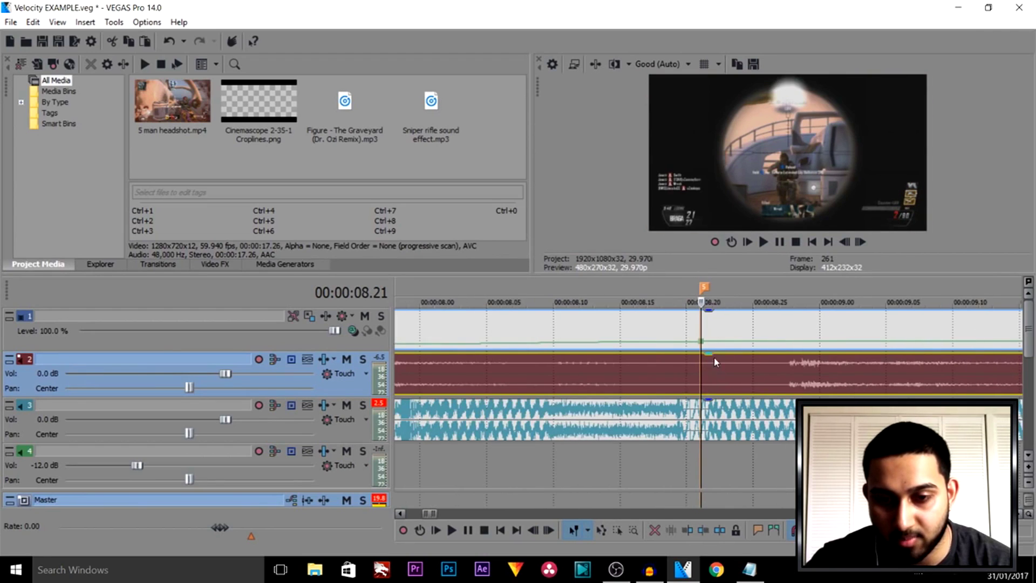
# Step: Add a velocity point at 00:00:08.28, just after marker 5, and set it to Normal Velocity
pyautogui.scroll(-2, 728, 366)
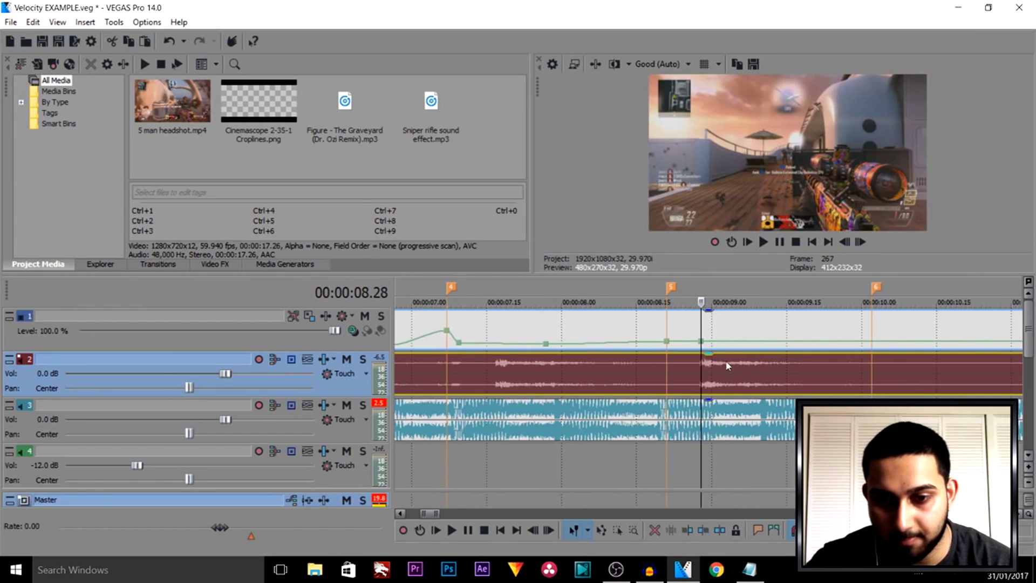
pyautogui.rightClick(703, 343)
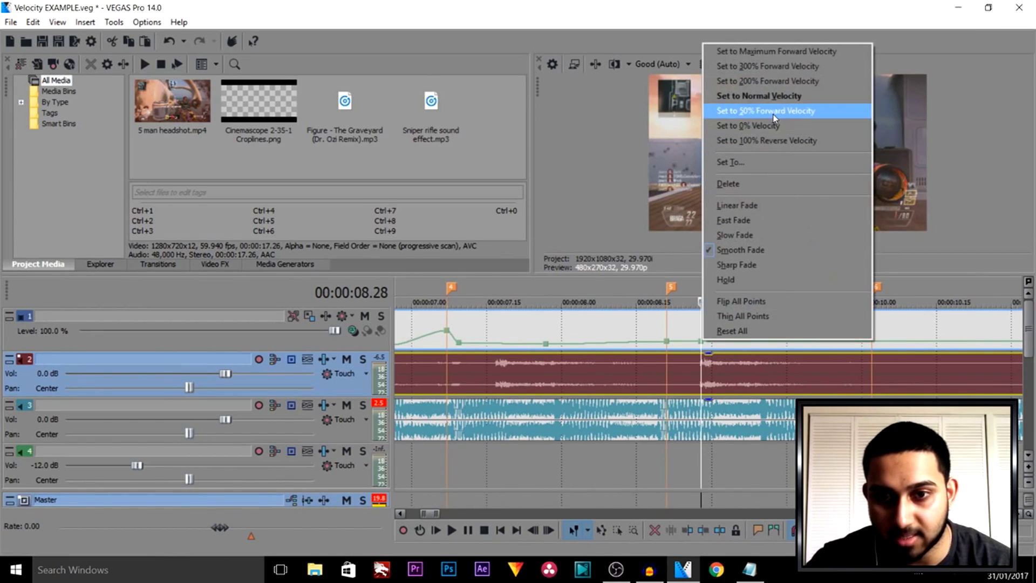
pyautogui.click(777, 96)
# Step: Scrub through the rest of the clip past marker 5 and play the edit from its start to check the sync
pyautogui.moveTo(701, 329); pyautogui.dragTo(822, 330)
pyautogui.scroll(-3, 753, 371)
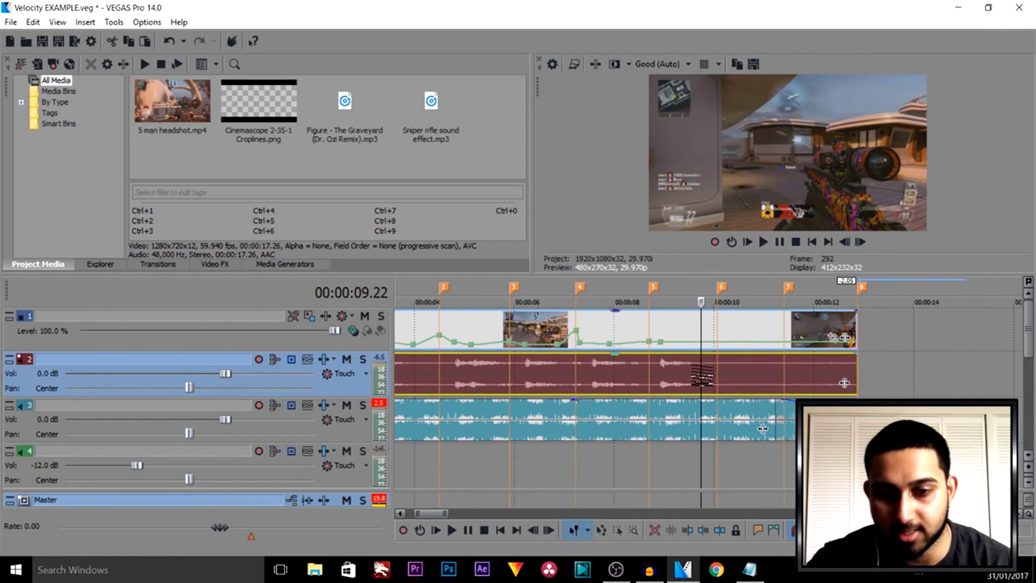
pyautogui.moveTo(702, 375); pyautogui.dragTo(763, 370)
pyautogui.scroll(-4, 763, 370)
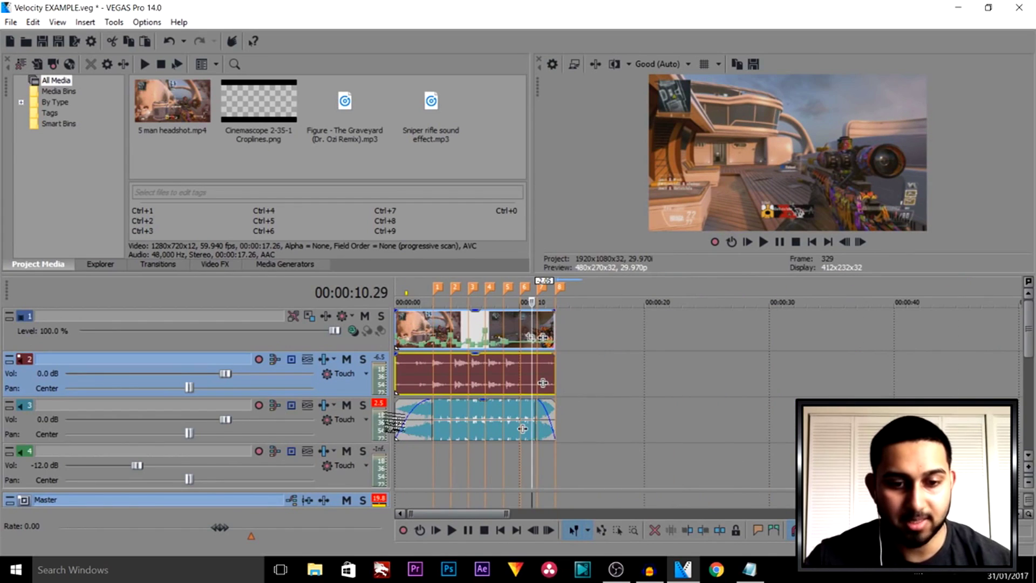
pyautogui.click(397, 422)
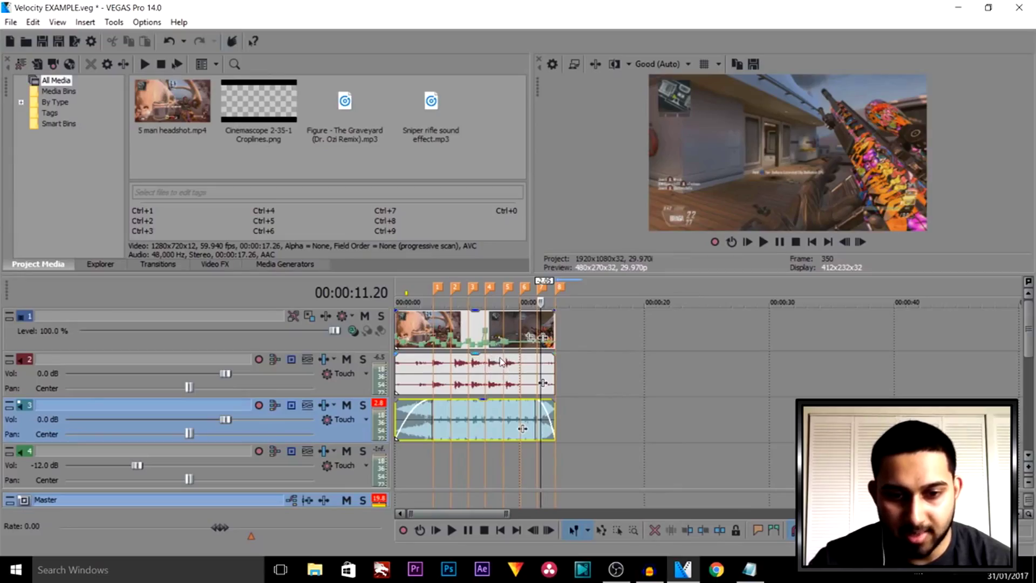
# Step: Replay and scrub the stretch between markers 4 and 5 to judge its speed
pyautogui.click(502, 361)
pyautogui.scroll(4, 502, 362)
pyautogui.click(647, 368)
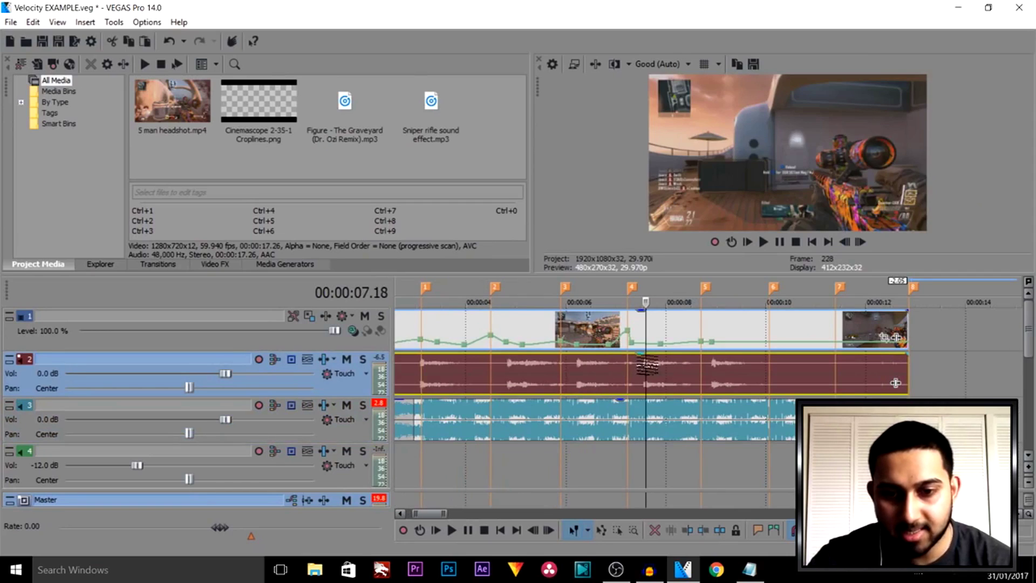
pyautogui.press('space')
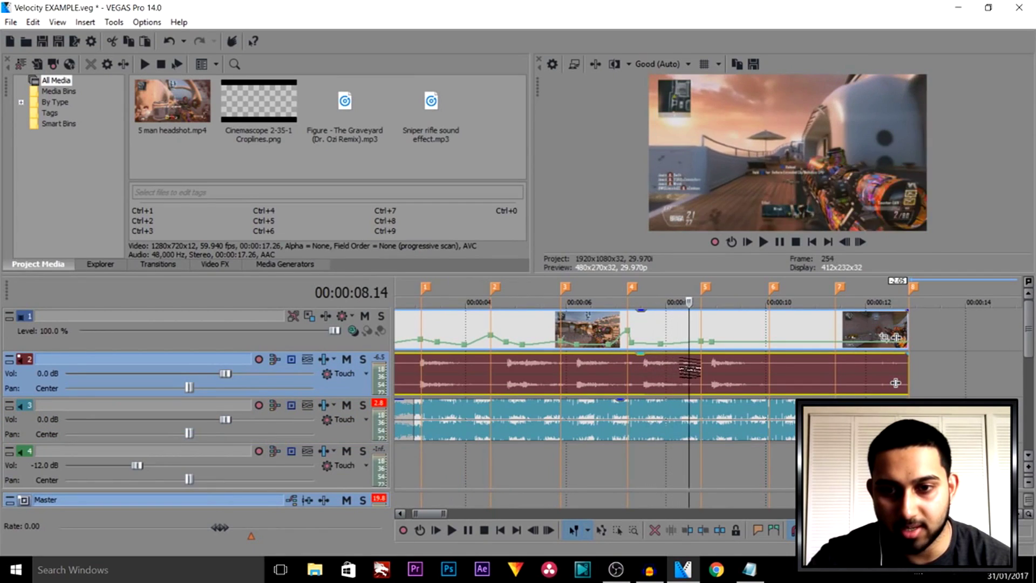
pyautogui.moveTo(689, 369); pyautogui.dragTo(665, 369)
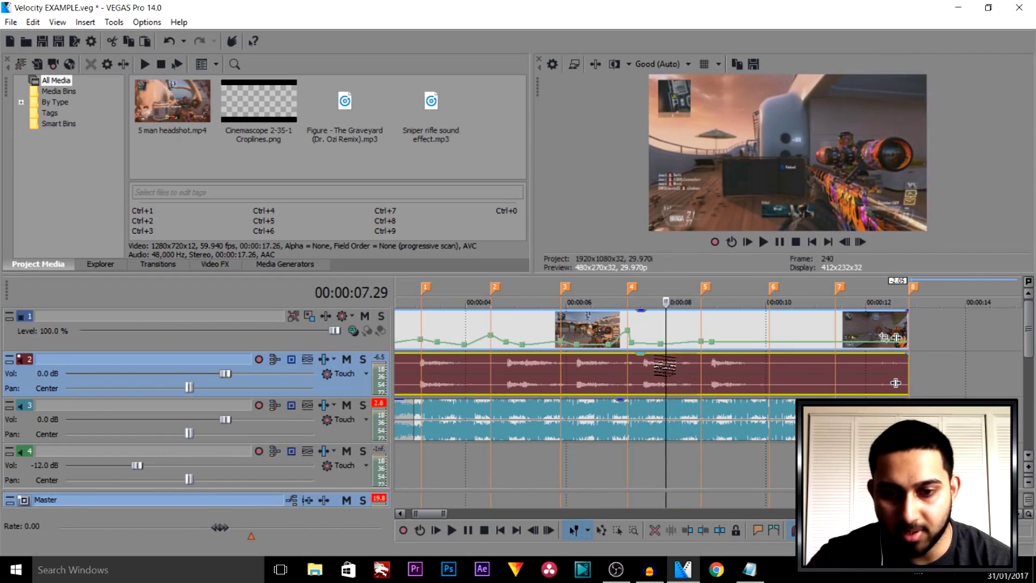
# Step: Move the second velocity point after marker 4 to 00:00:08.00 and lower it to 33 %
pyautogui.scroll(2, 665, 369)
pyautogui.scroll(3, 700, 354)
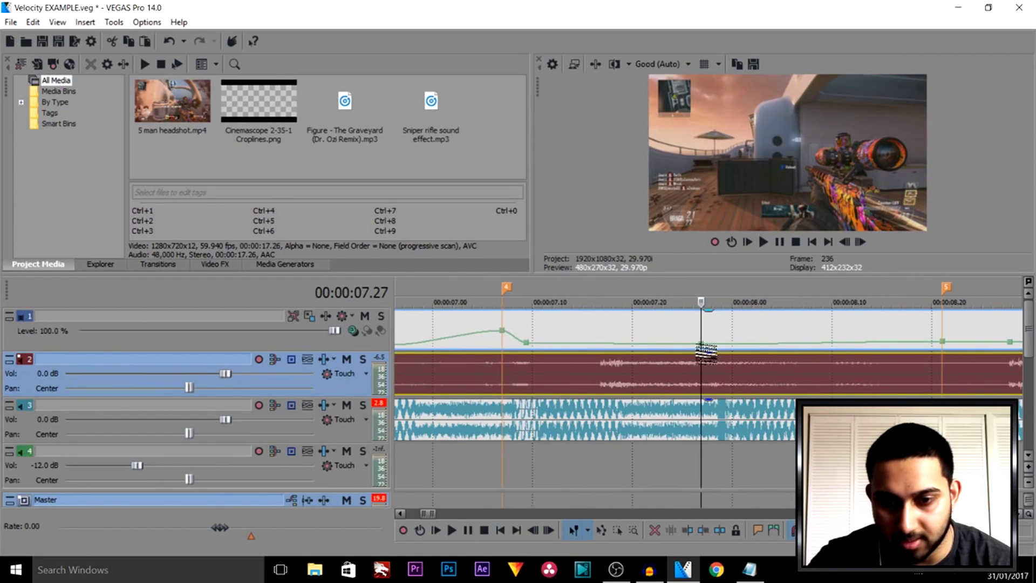
pyautogui.click(728, 348)
pyautogui.scroll(3, 728, 347)
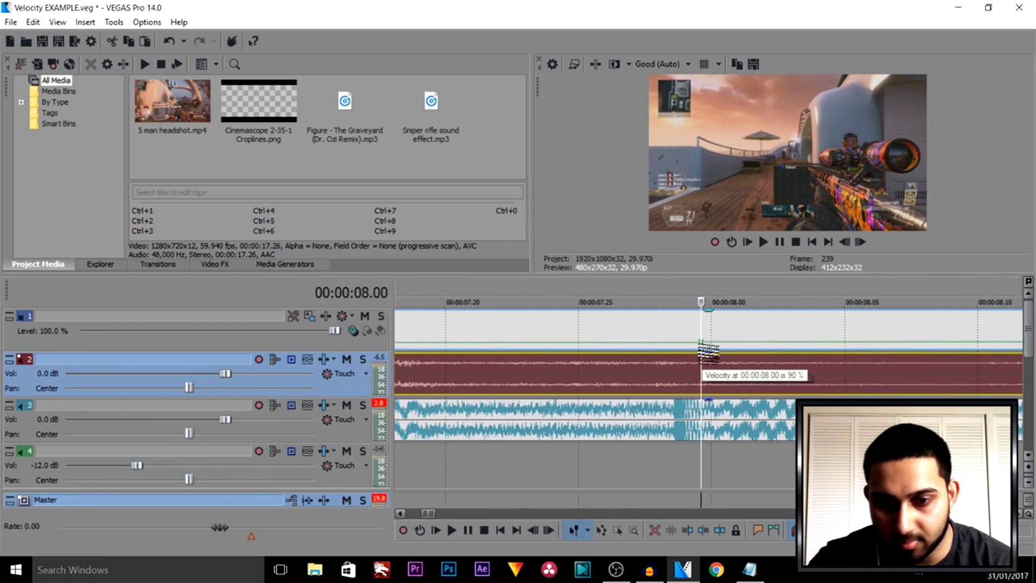
pyautogui.moveTo(700, 342); pyautogui.dragTo(704, 359)
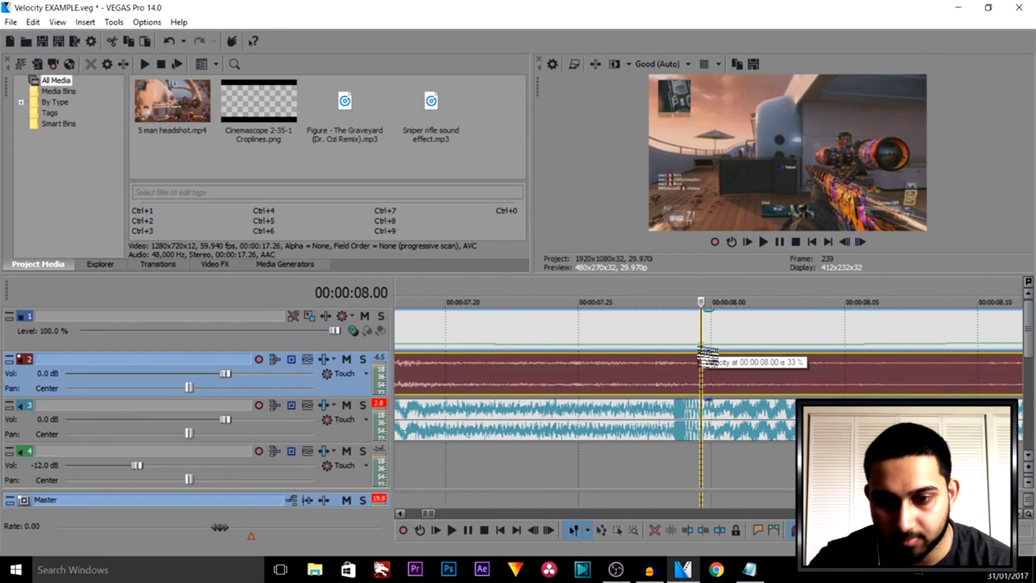
pyautogui.scroll(-3, 707, 353)
# Step: Raise the velocity point at marker 5 until the fifth shot lands on the marker again
pyautogui.click(916, 357)
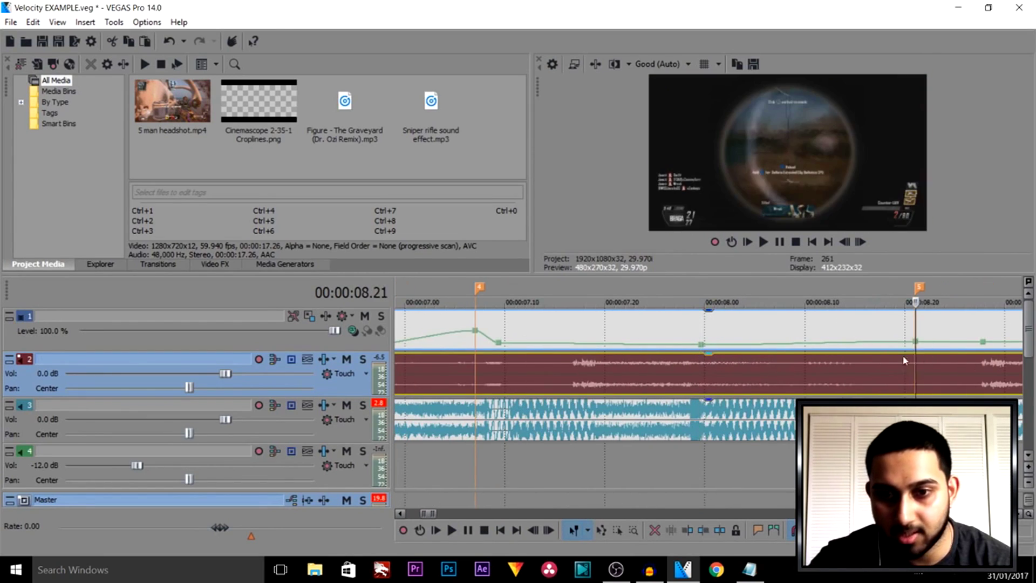
pyautogui.scroll(4, 905, 360)
pyautogui.doubleClick(701, 342)
pyautogui.scroll(2, 704, 345)
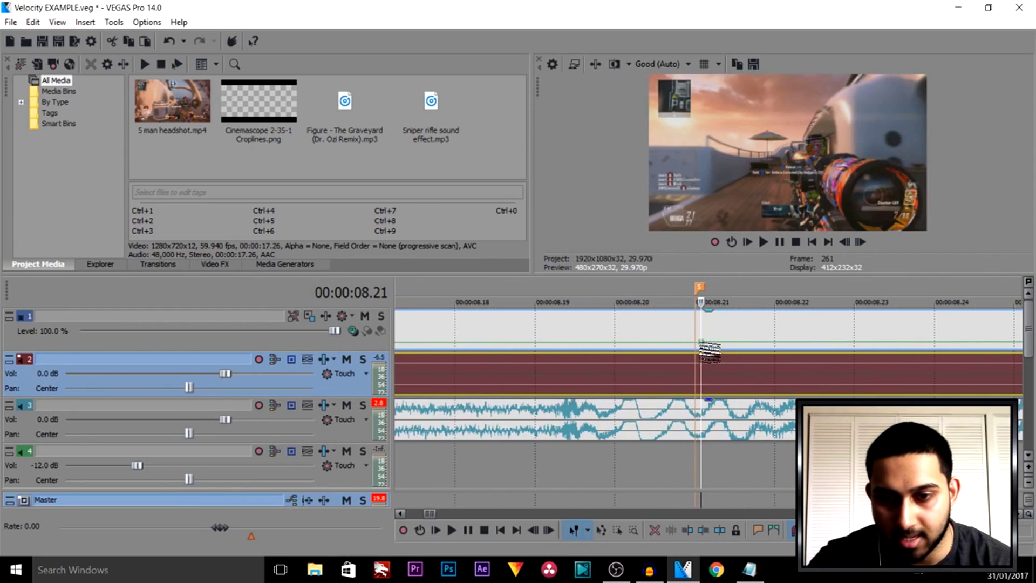
pyautogui.moveTo(703, 344); pyautogui.dragTo(703, 346)
pyautogui.scroll(-5, 756, 345)
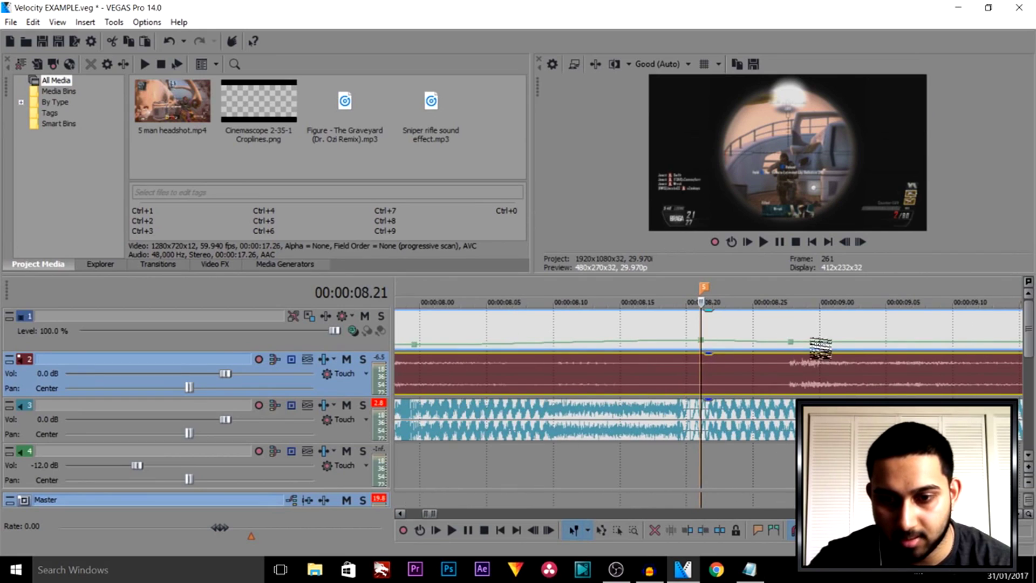
# Step: Lower the velocity point at 00:00:08.28, after marker 5, to slow the clip following the shot
pyautogui.moveTo(790, 343); pyautogui.dragTo(786, 344)
pyautogui.scroll(-3, 759, 371)
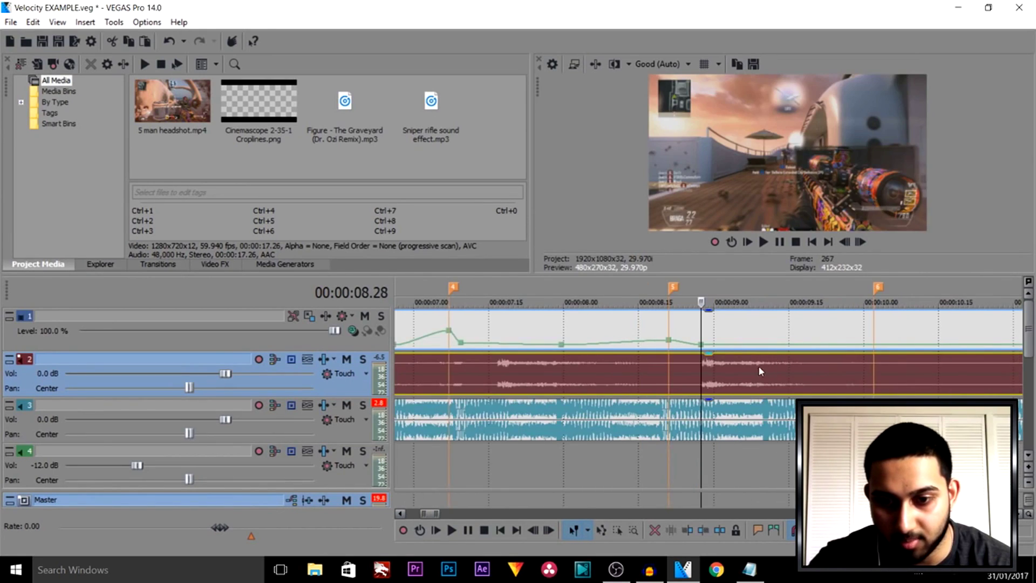
pyautogui.scroll(3, 815, 353)
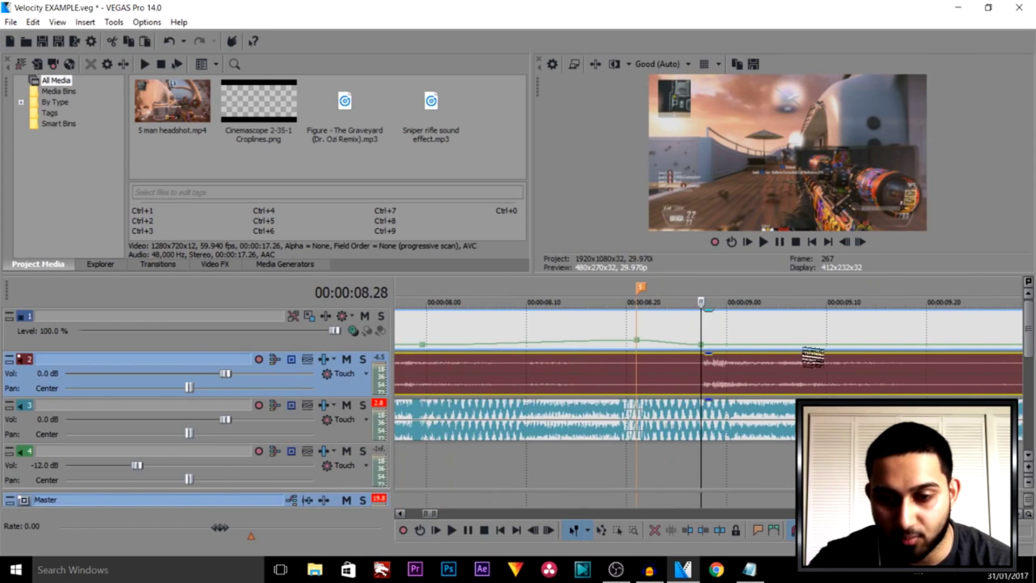
# Step: Add a velocity point at marker 6, 00:00:10.02, and set it to Normal Velocity
pyautogui.scroll(-4, 681, 339)
pyautogui.click(789, 336)
pyautogui.scroll(4, 789, 336)
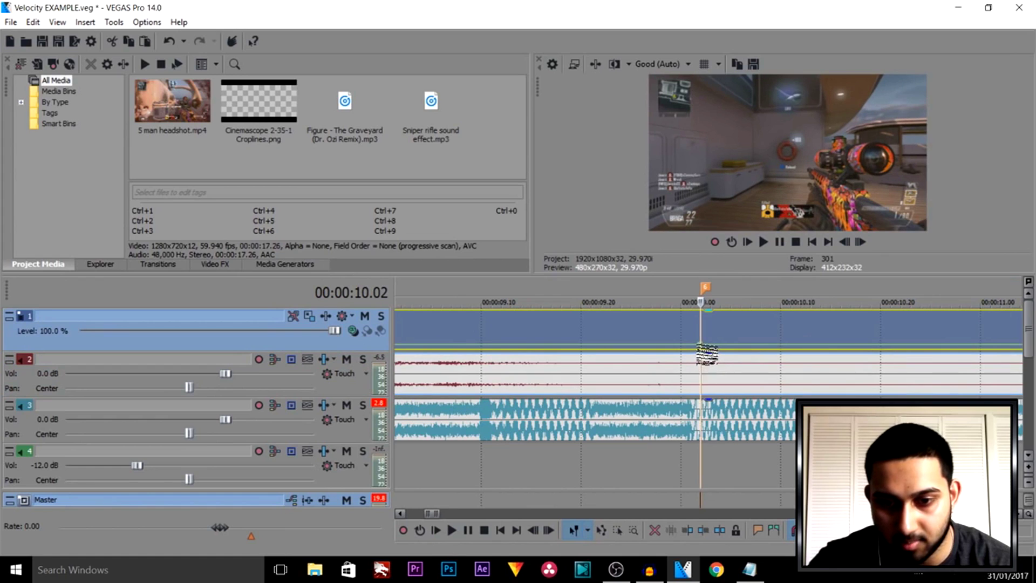
pyautogui.rightClick(701, 348)
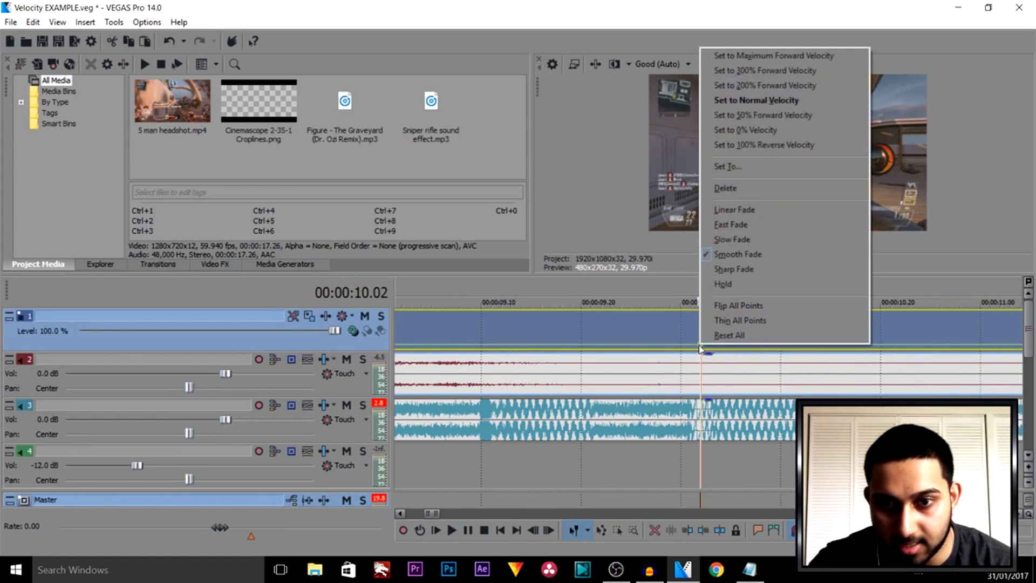
pyautogui.click(765, 100)
# Step: Play the whole edited clip from start to end to check every shot against the markers
pyautogui.scroll(-4, 776, 429)
pyautogui.scroll(-4, 775, 429)
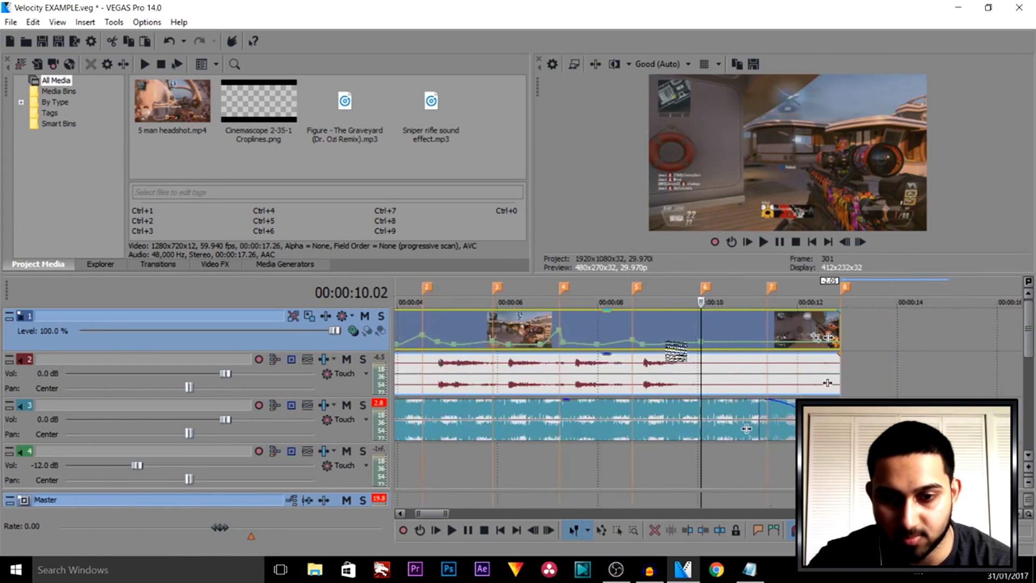
pyautogui.click(703, 382)
pyautogui.press('Home')
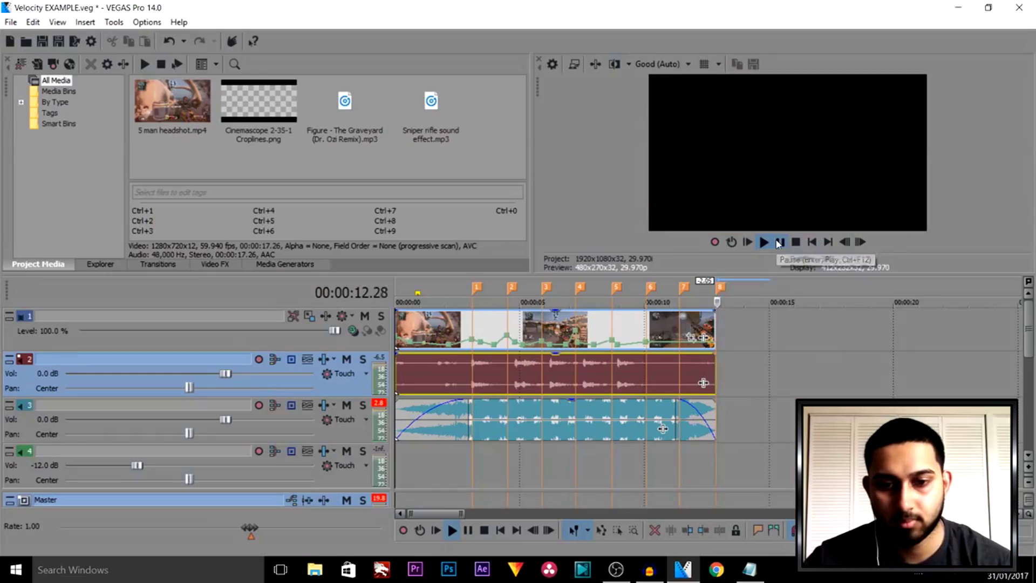
# Step: Place the cursor at marker 1, 00:00:03.03, and mute the gameplay audio on track 2
pyautogui.click(419, 370)
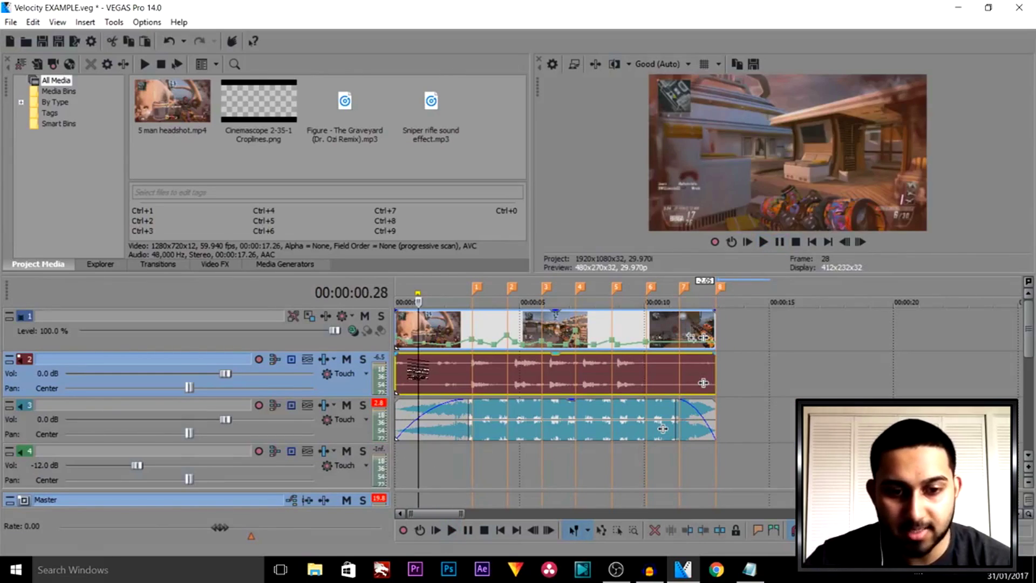
pyautogui.moveTo(419, 370)
pyautogui.mouseDown()
pyautogui.moveTo(397, 370)
pyautogui.moveTo(472, 372)
pyautogui.mouseUp()
pyautogui.scroll(5, 638, 461)
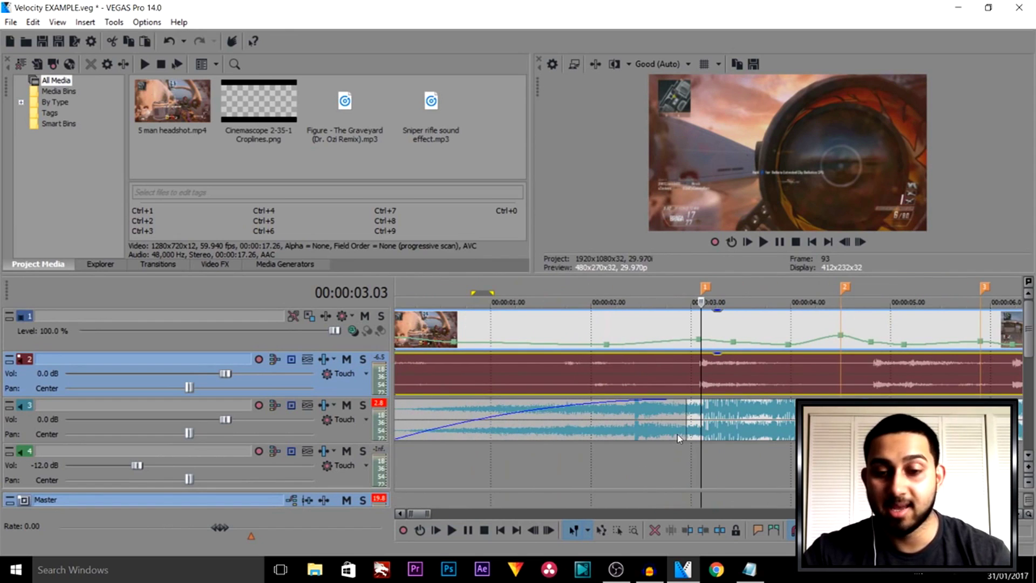
pyautogui.scroll(-5, 690, 410)
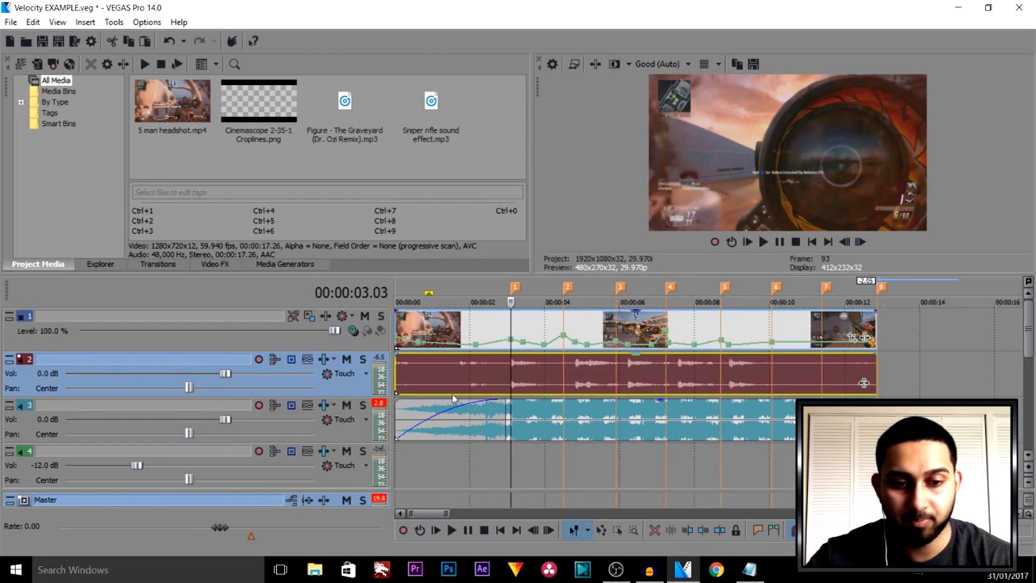
pyautogui.click(347, 359)
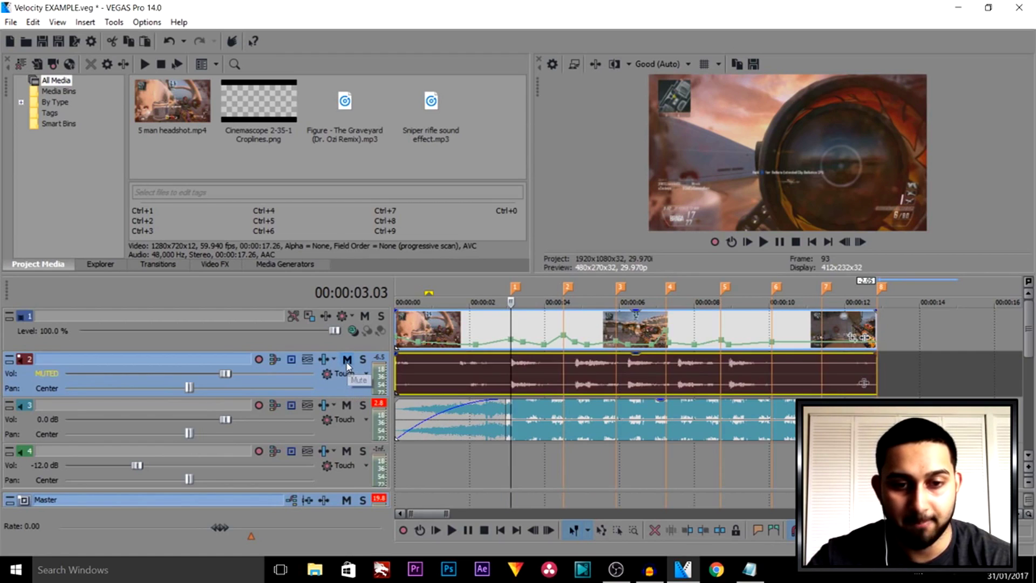
# Step: Place Sniper rifle sound effect.mp3 on track 4 at marker 1 and shift it 3 frames earlier so its shot meets the marker
pyautogui.click(444, 110)
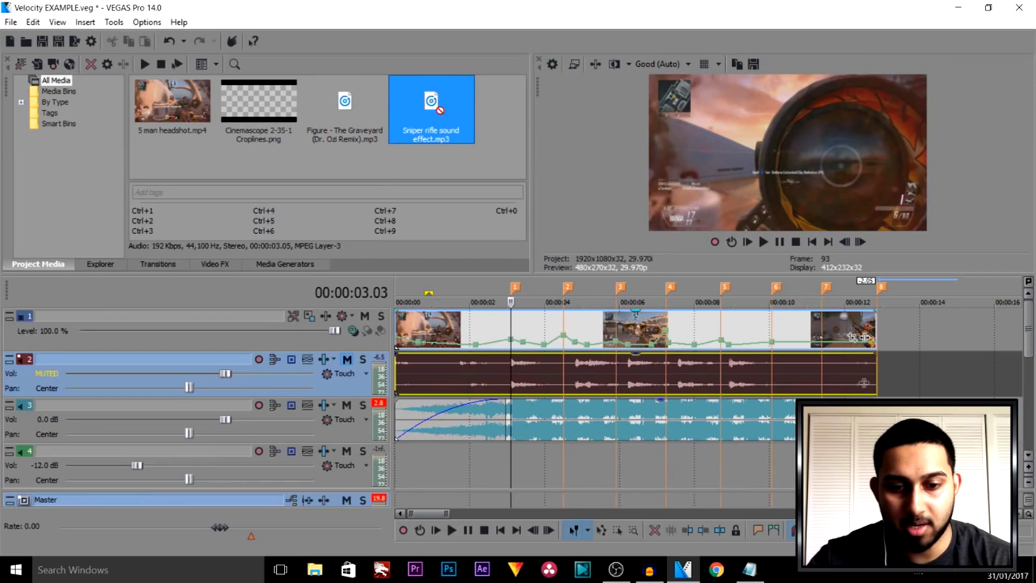
pyautogui.moveTo(555, 253); pyautogui.dragTo(526, 429)
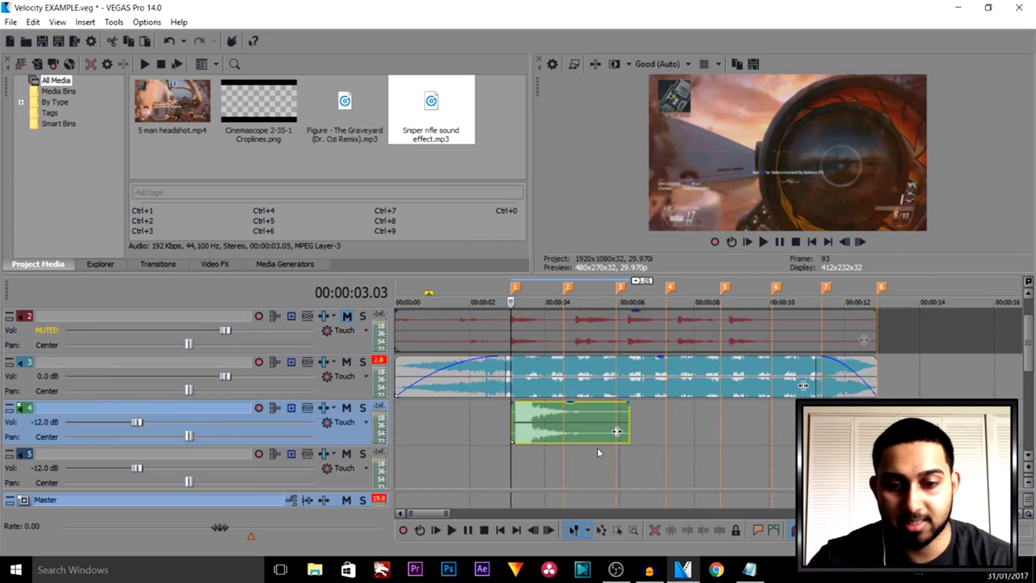
pyautogui.scroll(10, 693, 432)
pyautogui.moveTo(821, 435); pyautogui.dragTo(790, 434)
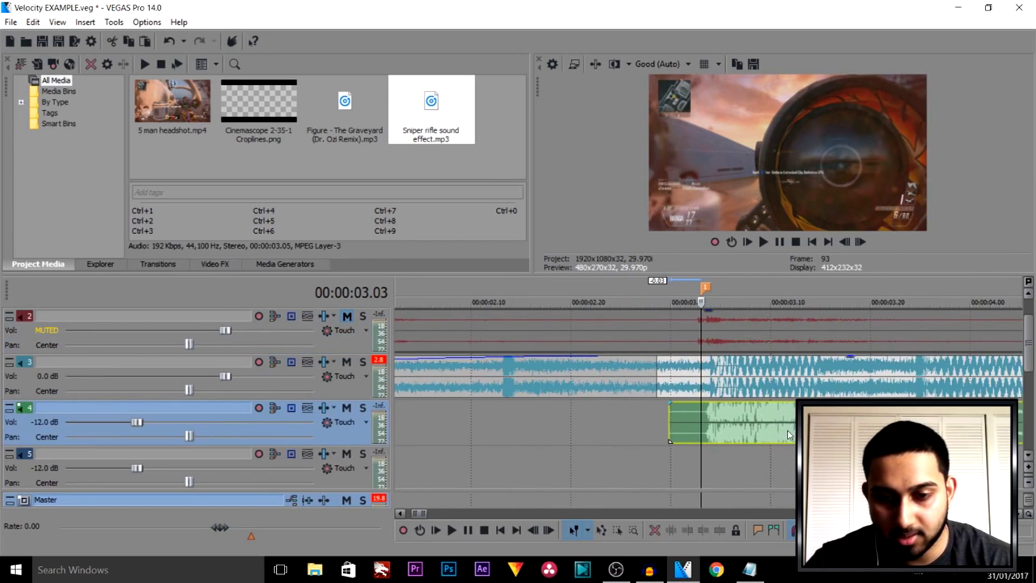
# Step: Trim the end of the sniper sound effect to just after marker 2 and play it back from before marker 1
pyautogui.scroll(-8, 789, 435)
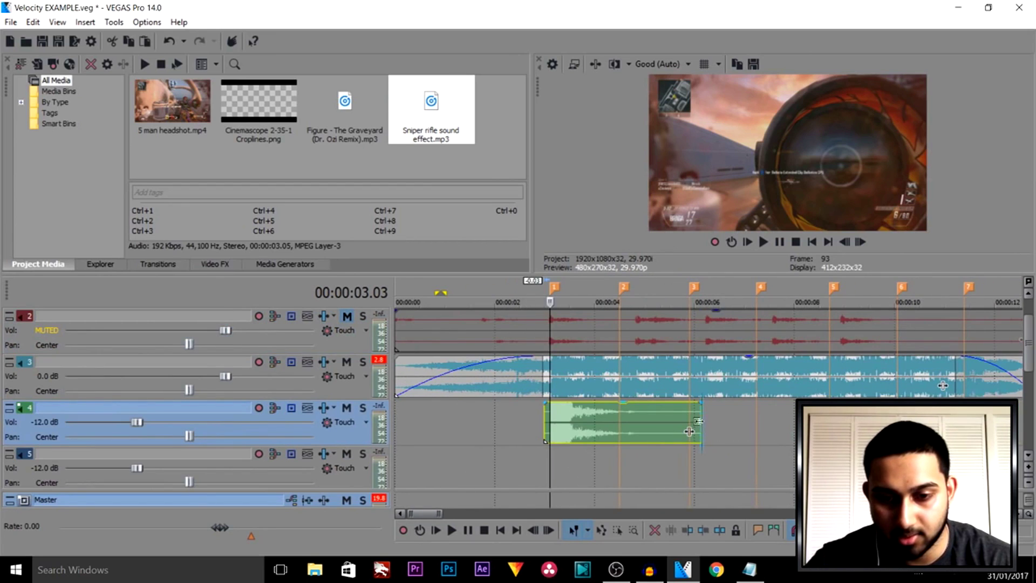
pyautogui.moveTo(699, 421); pyautogui.dragTo(630, 421)
pyautogui.click(517, 447)
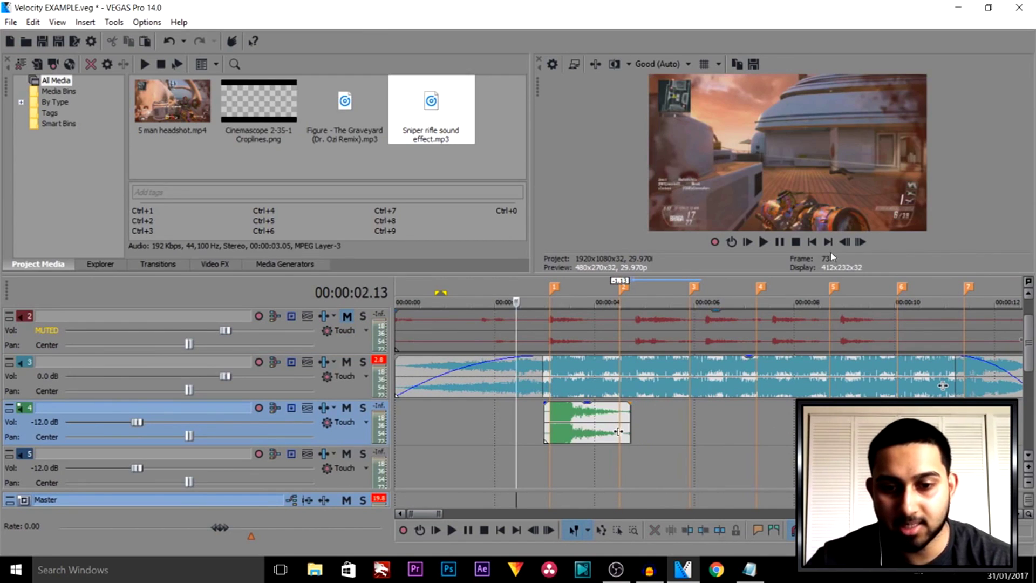
pyautogui.click(781, 246)
pyautogui.click(781, 246)
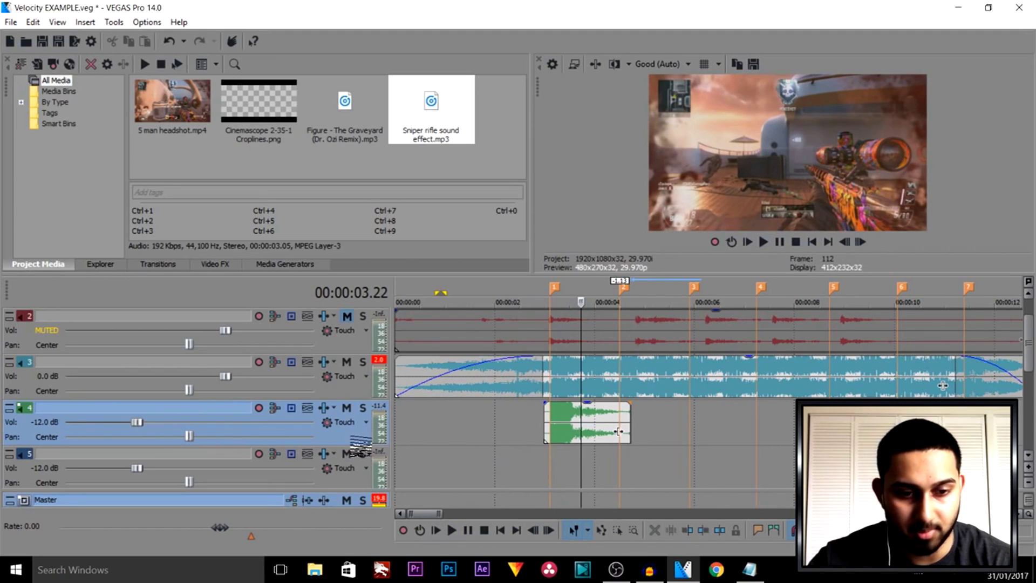
# Step: Raise the volume of track 4 to 0.0 dB and replay the sniper sound effect from before marker 1
pyautogui.scroll(4, 151, 422)
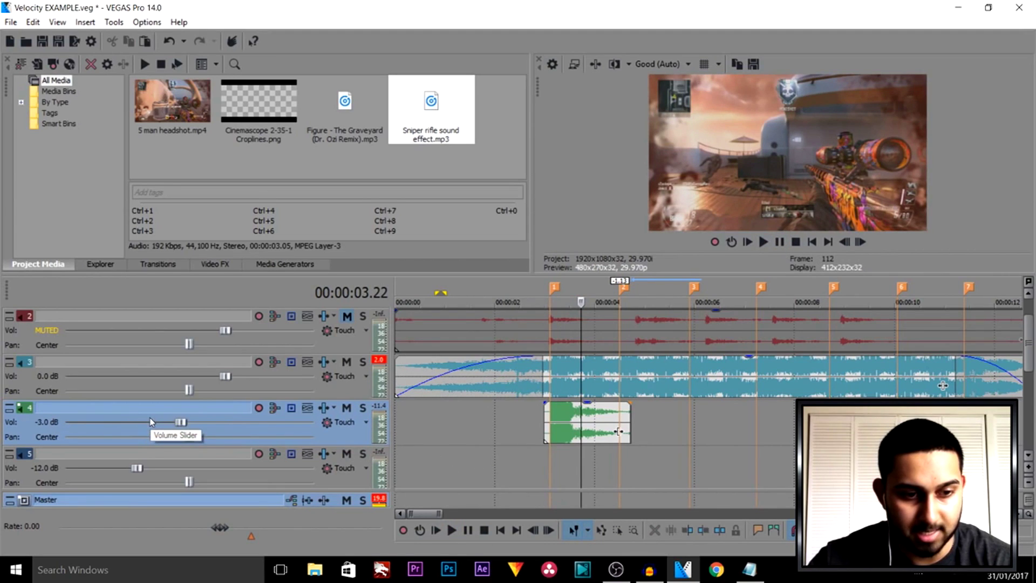
pyautogui.click(520, 443)
pyautogui.click(782, 244)
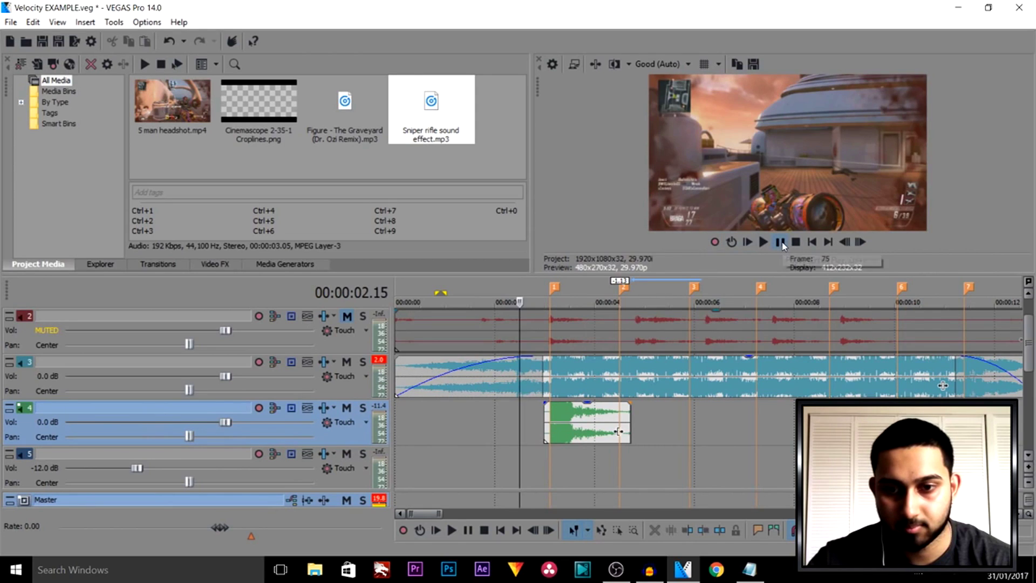
pyautogui.click(782, 244)
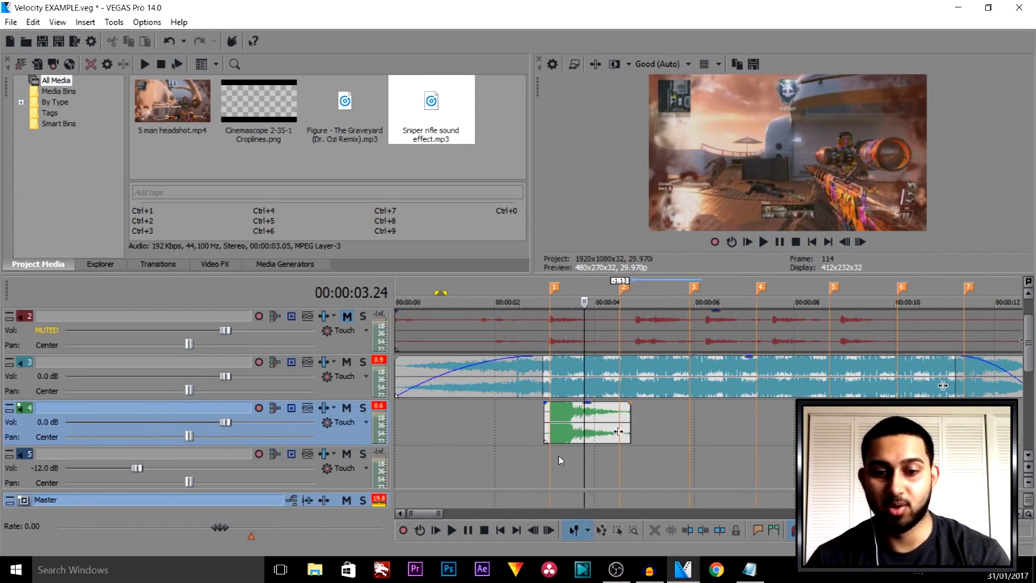
# Step: Open the audio effects of the sniper sound event and add the Track EQ plug-in to its chain
pyautogui.click(551, 424)
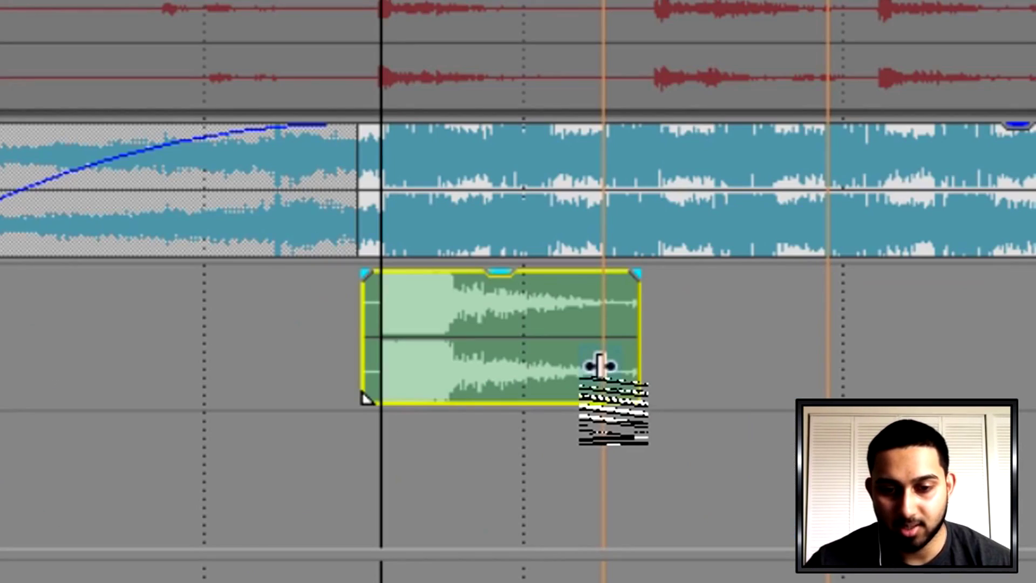
pyautogui.click(602, 367)
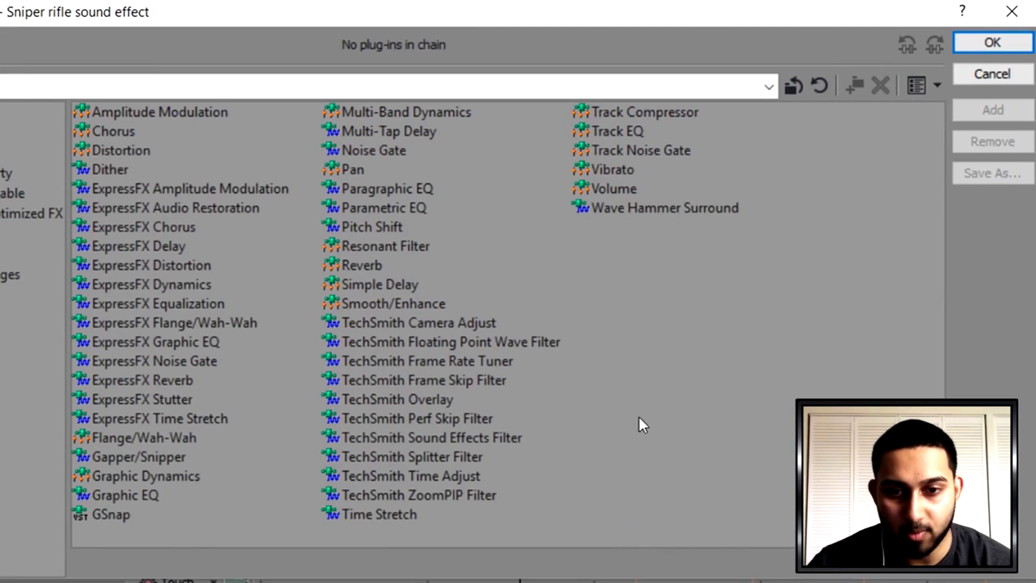
pyautogui.doubleClick(616, 132)
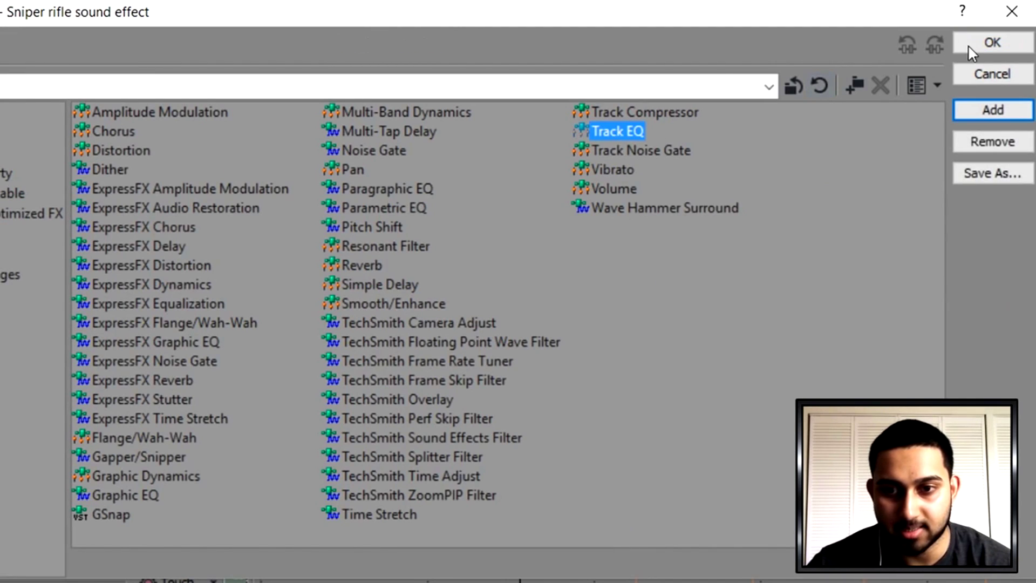
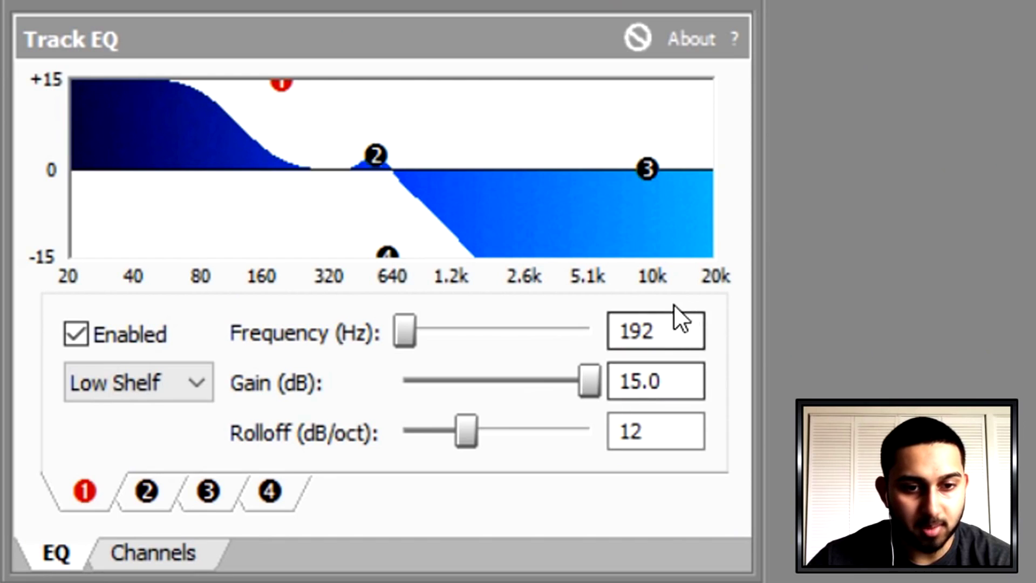
# Step: Examine the Track EQ settings of bands 2, 3 and 4 in the Sniper Boom preset and close the audio effects
pyautogui.click(143, 510)
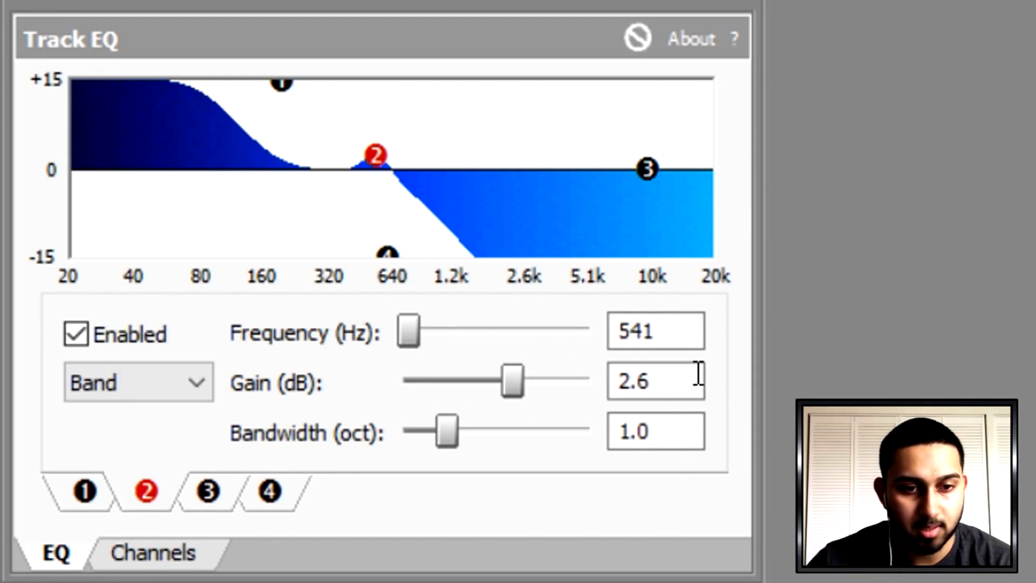
pyautogui.click(212, 500)
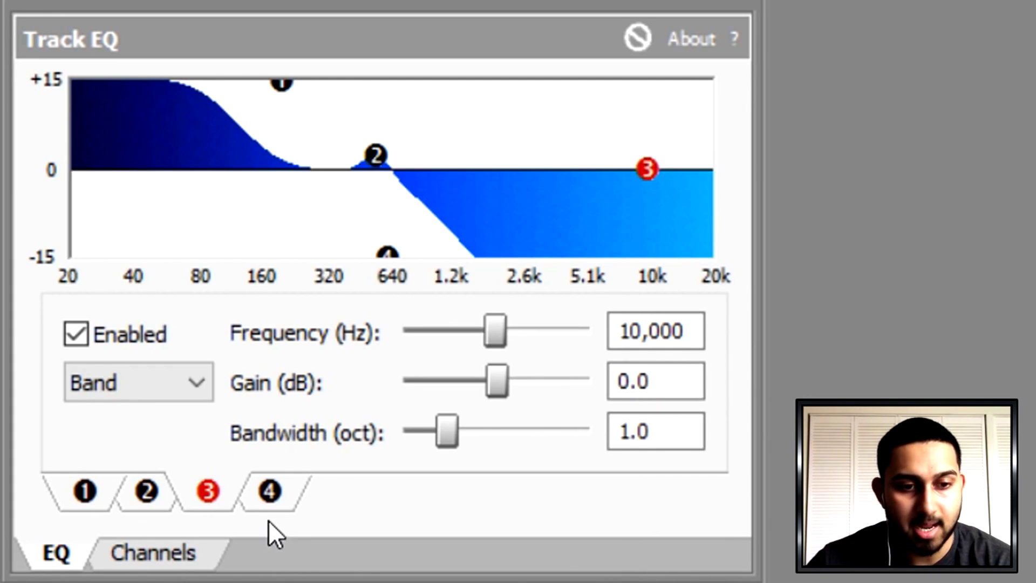
pyautogui.click(280, 497)
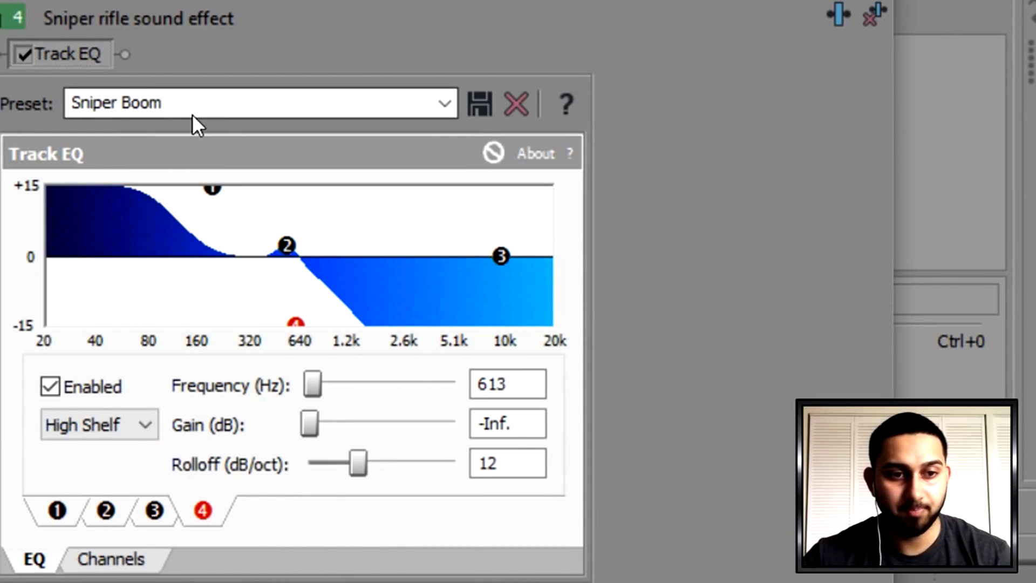
pyautogui.click(214, 106)
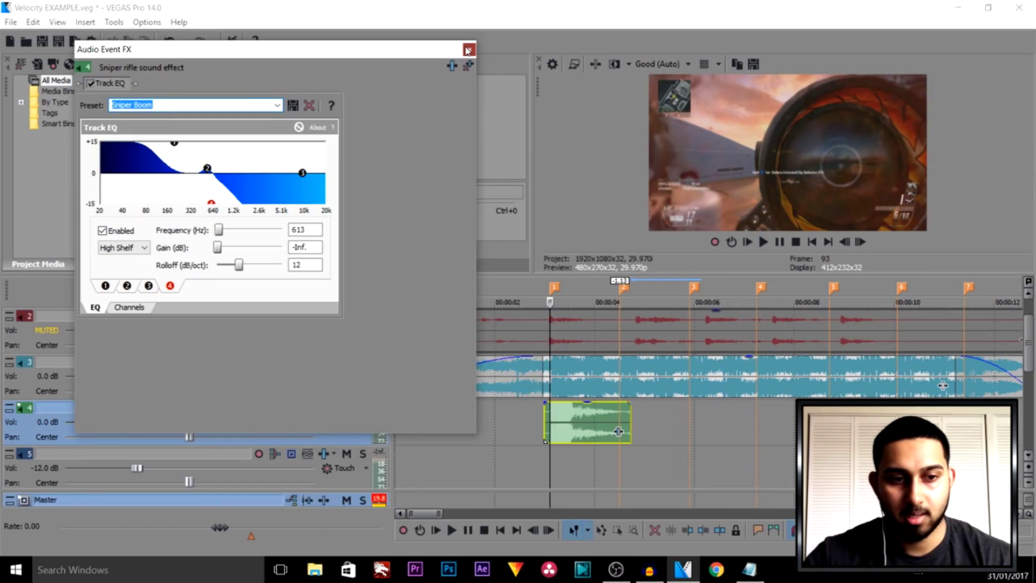
pyautogui.click(469, 49)
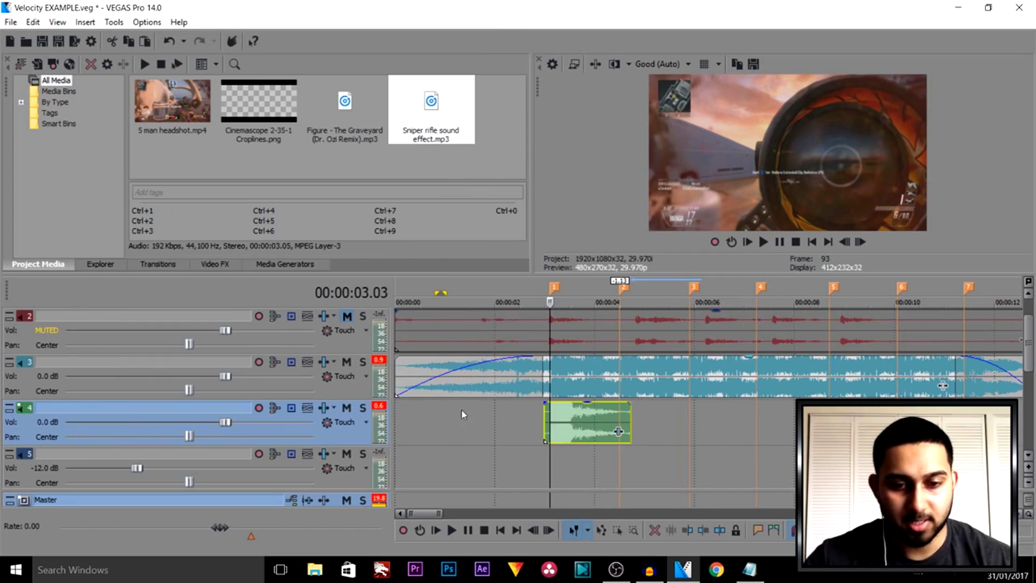
# Step: Play back the equalized sniper sound from 00:00:02.00 and pause after the shot at marker 1
pyautogui.click(519, 429)
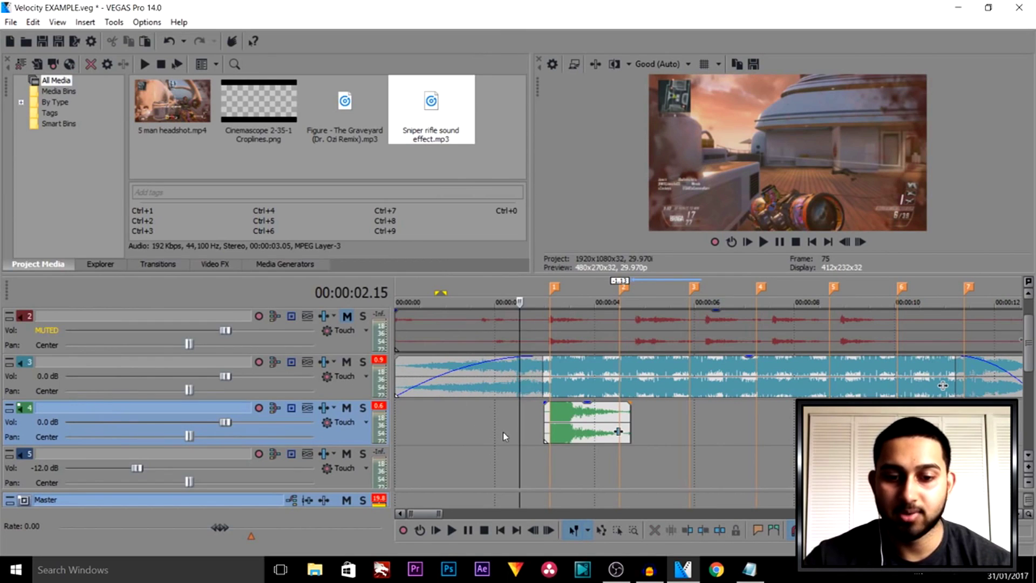
pyautogui.click(499, 433)
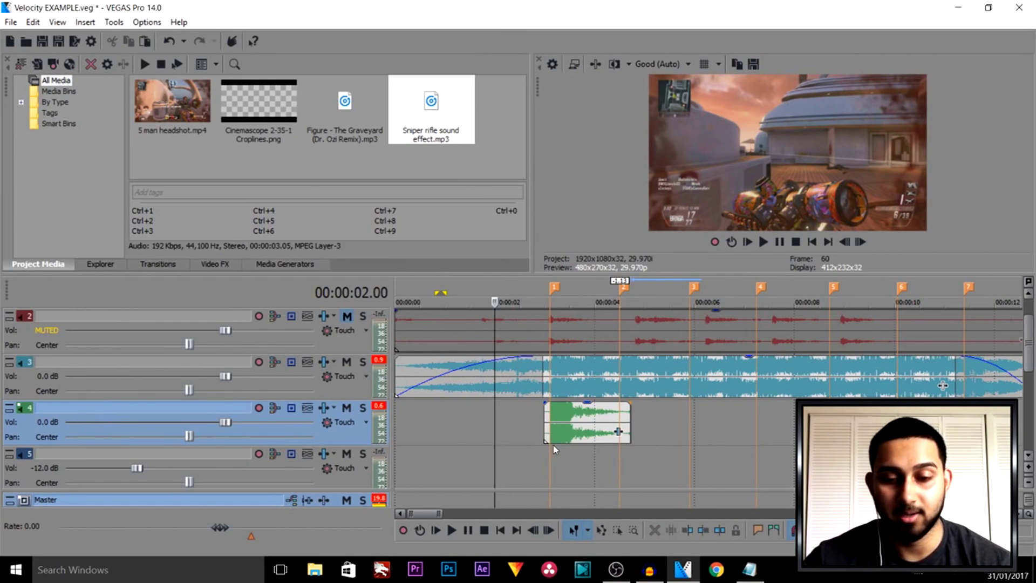
pyautogui.click(764, 242)
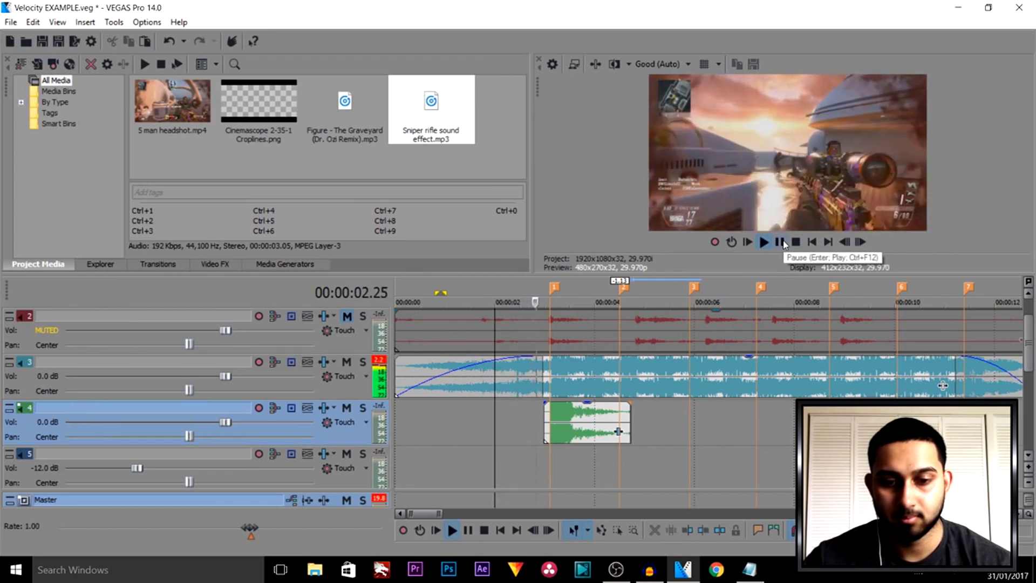
pyautogui.click(781, 242)
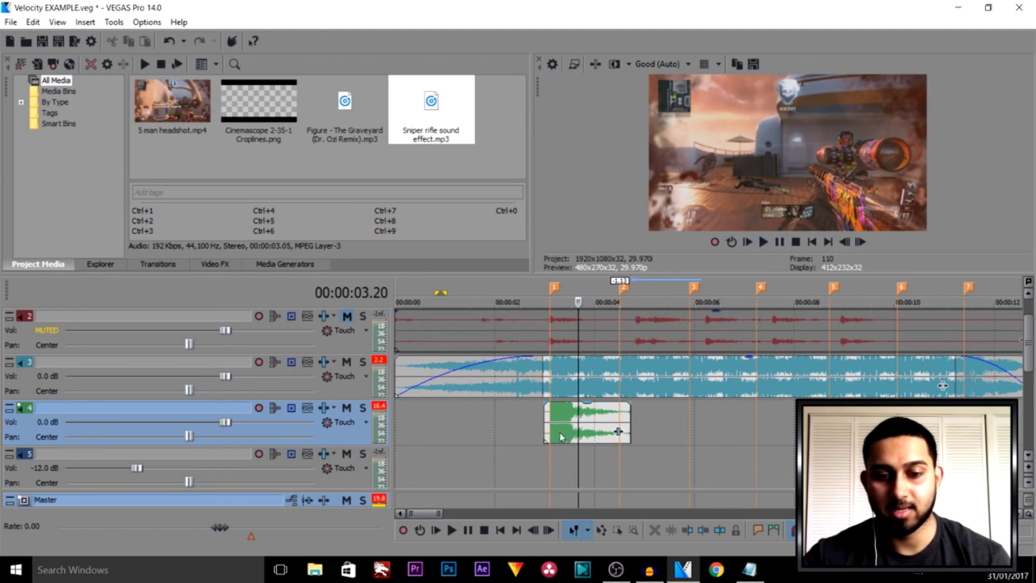
# Step: Lower the volume of track 4 to -10.0 dB and replay the sniper shot from before marker 1
pyautogui.click(551, 431)
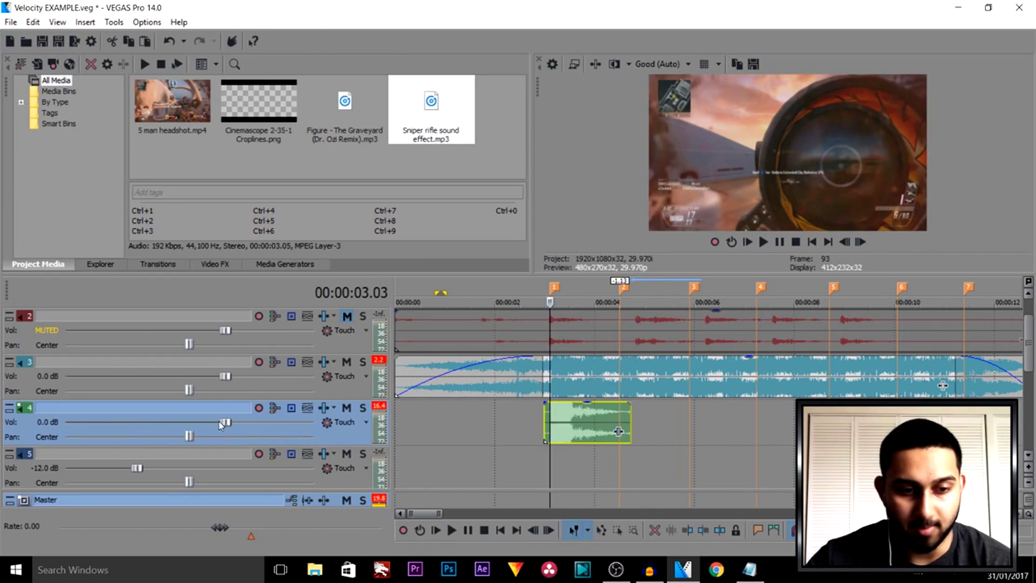
pyautogui.scroll(-7, 221, 422)
pyautogui.scroll(-3, 220, 423)
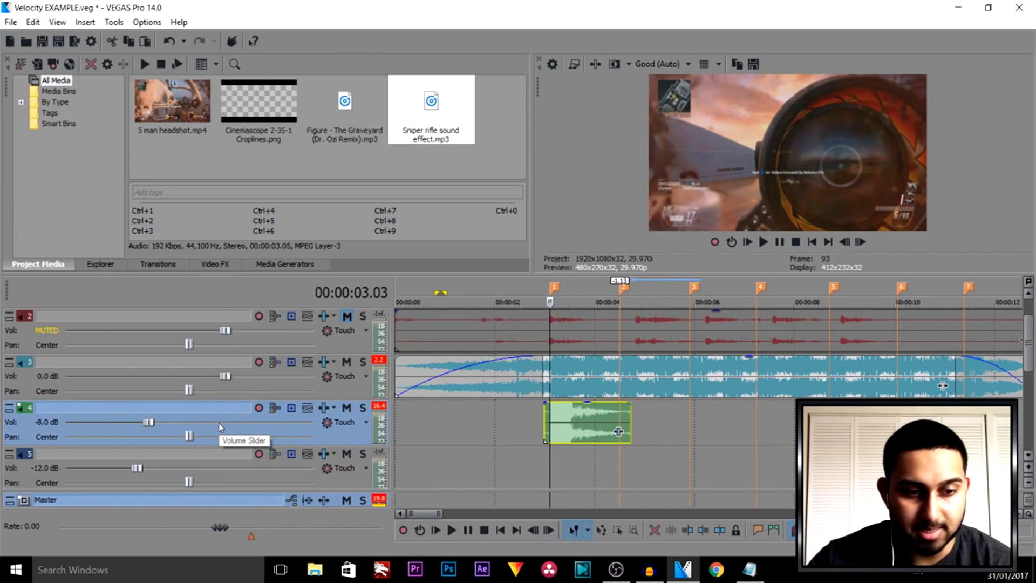
pyautogui.click(533, 452)
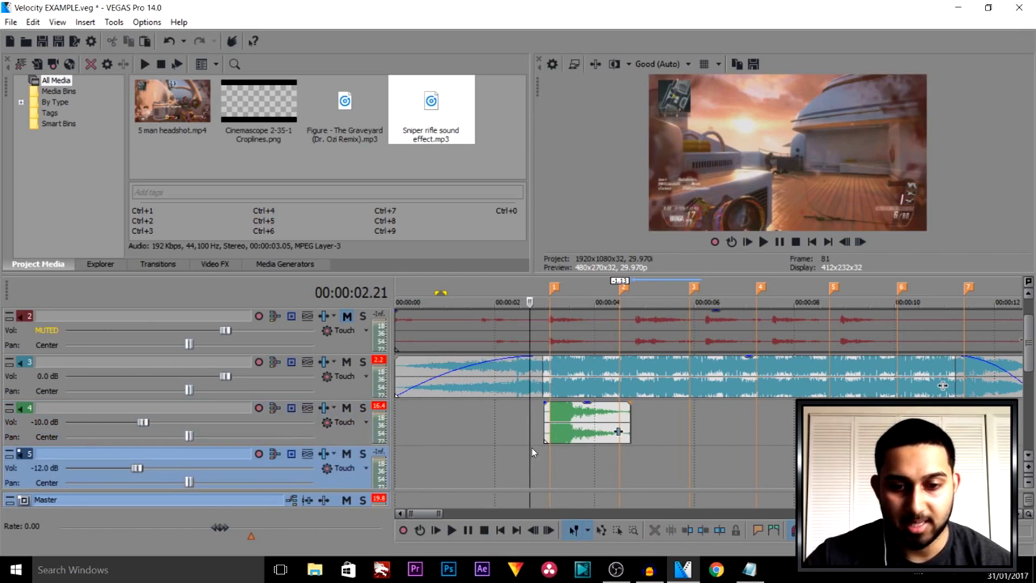
pyautogui.press('space')
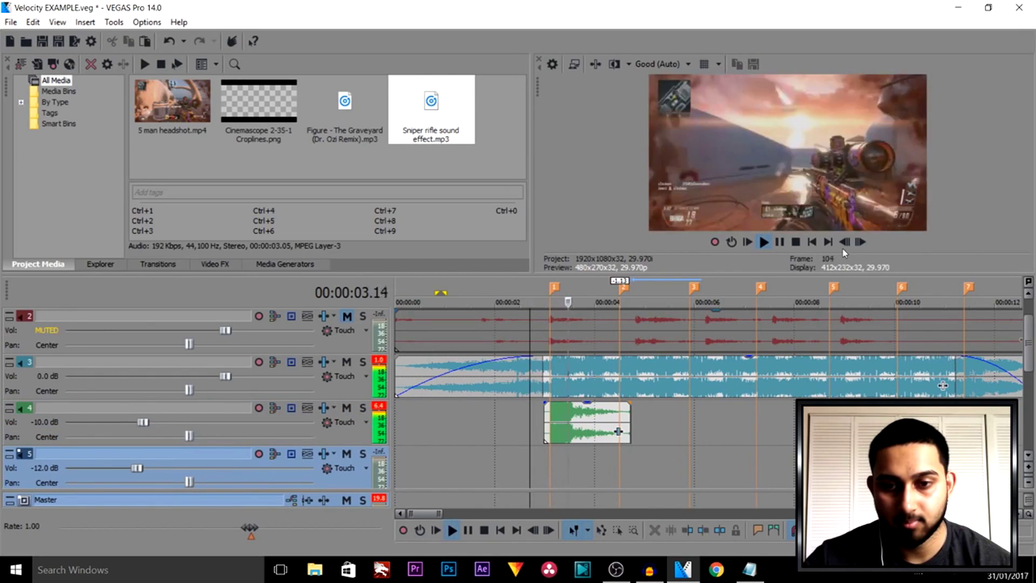
pyautogui.click(782, 241)
# Step: Copy the sniper sound event to track 5 at marker 2 and shift it 3 frames earlier so its shot meets the marker
pyautogui.click(548, 418)
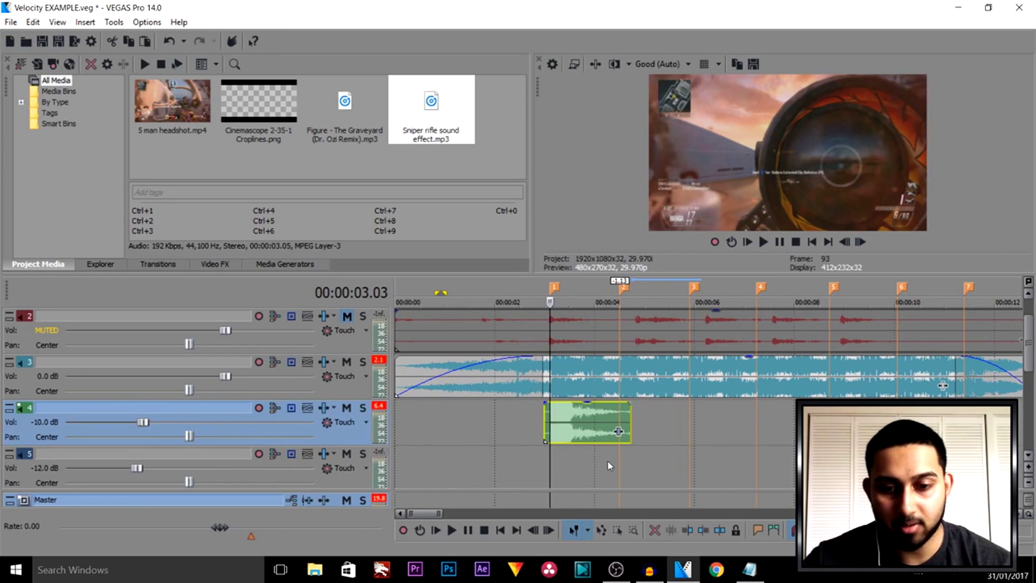
pyautogui.moveTo(608, 463); pyautogui.dragTo(617, 467)
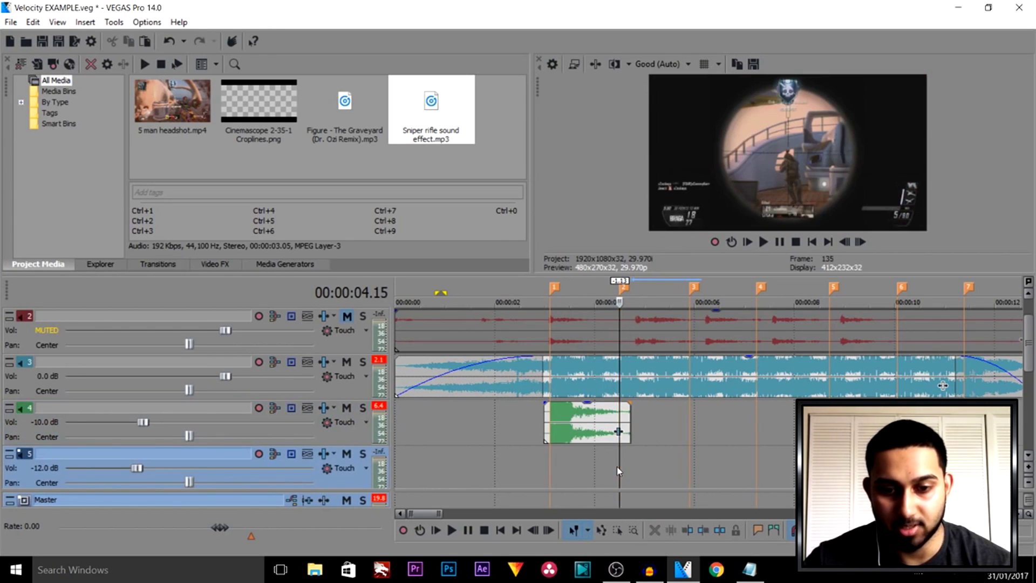
pyautogui.scroll(5, 621, 471)
pyautogui.hotkey('ctrl', 'v')
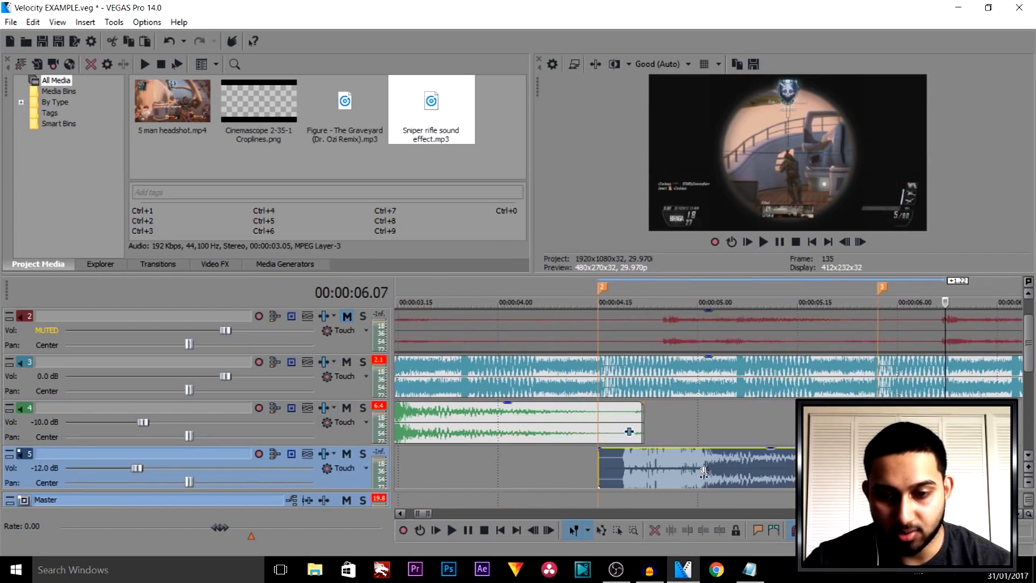
pyautogui.click(624, 473)
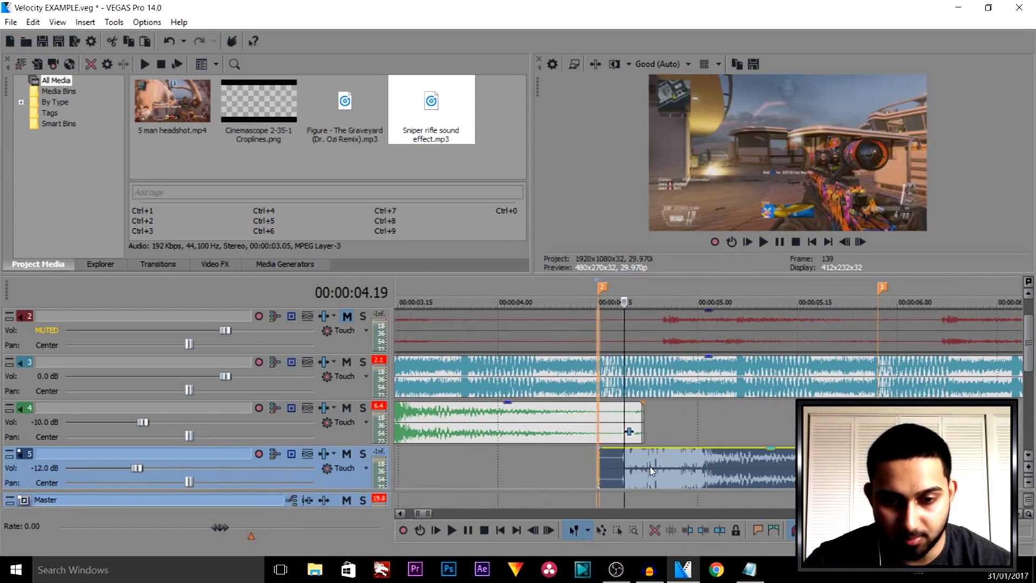
pyautogui.moveTo(652, 469); pyautogui.dragTo(632, 468)
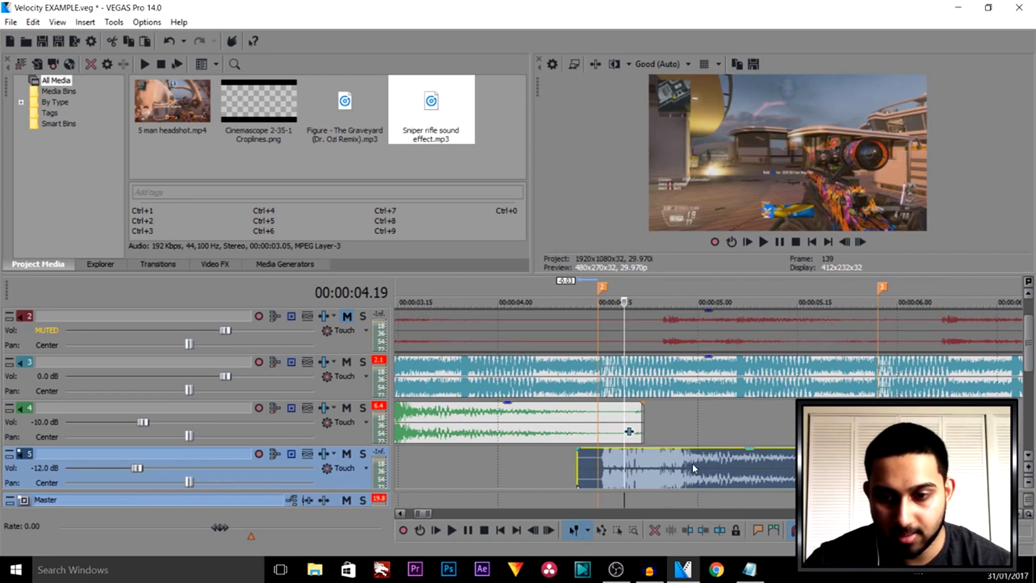
# Step: Paste the sniper sound event on track 6 at marker 3 and shift it earlier so its shot meets the marker
pyautogui.moveTo(1028, 365); pyautogui.dragTo(1028, 386)
pyautogui.click(878, 470)
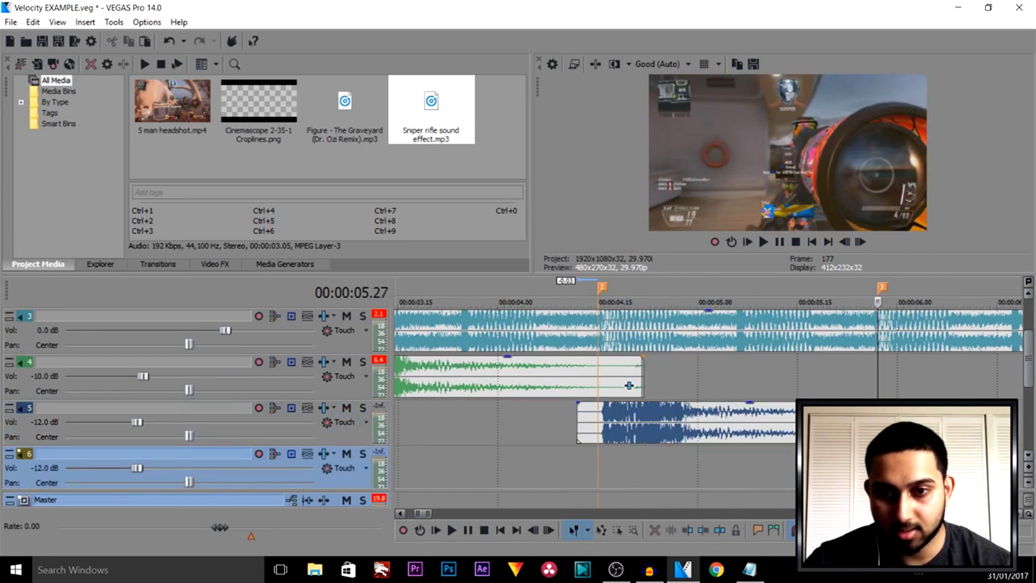
pyautogui.scroll(-1, 878, 471)
pyautogui.scroll(2, 877, 470)
pyautogui.hotkey('ctrl', 'v')
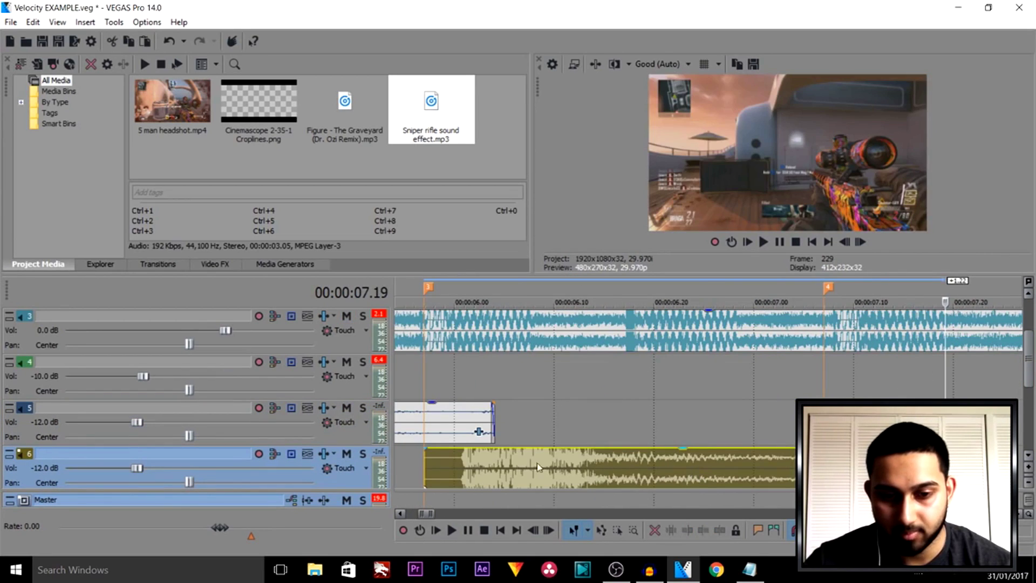
pyautogui.click(433, 476)
pyautogui.moveTo(433, 427); pyautogui.dragTo(401, 429)
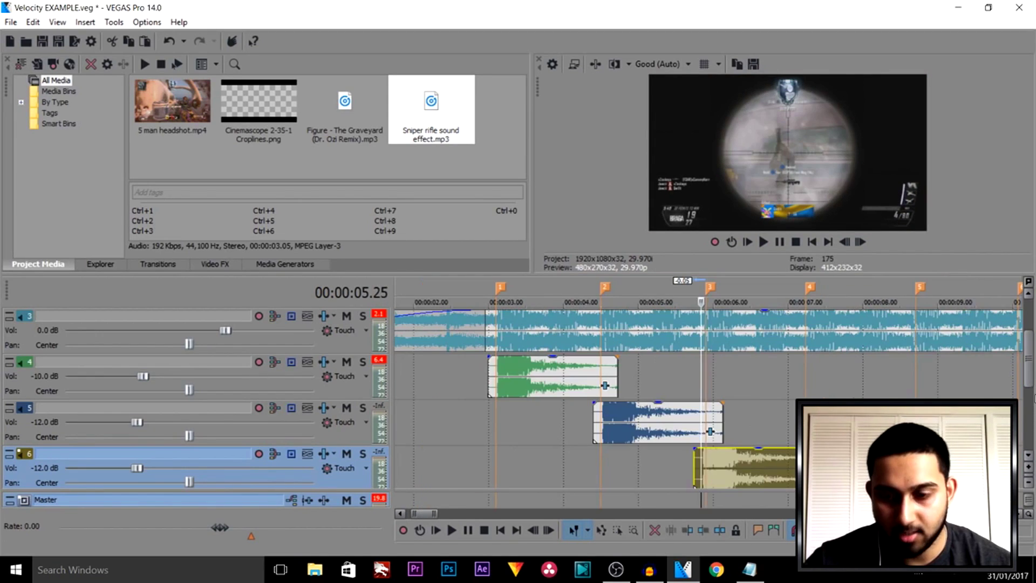
# Step: Paste the sniper sound event on track 7 at marker 4 and track 8 at marker 5, aligning each shot with its marker
pyautogui.moveTo(1028, 368); pyautogui.dragTo(1029, 404)
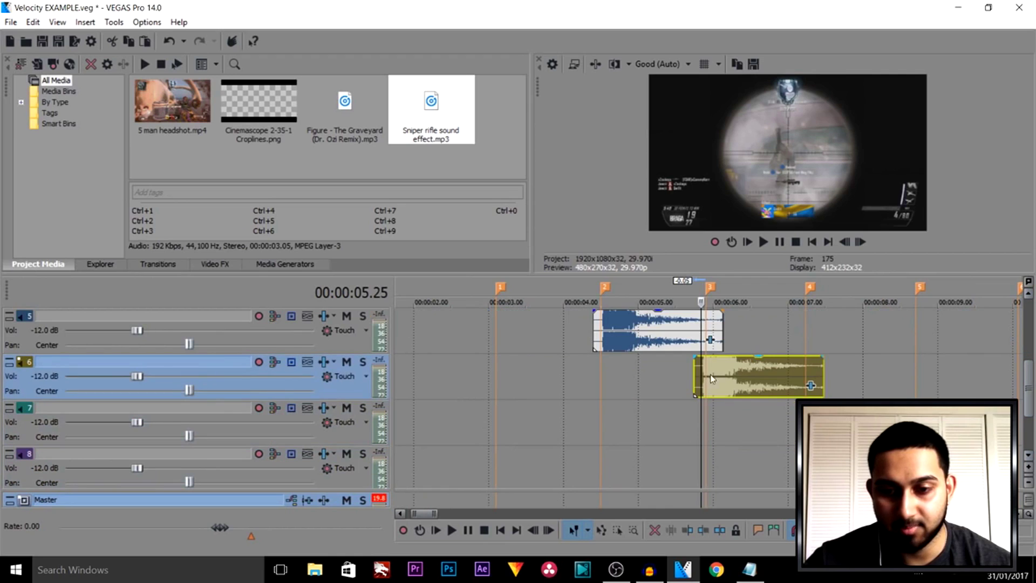
pyautogui.click(775, 381)
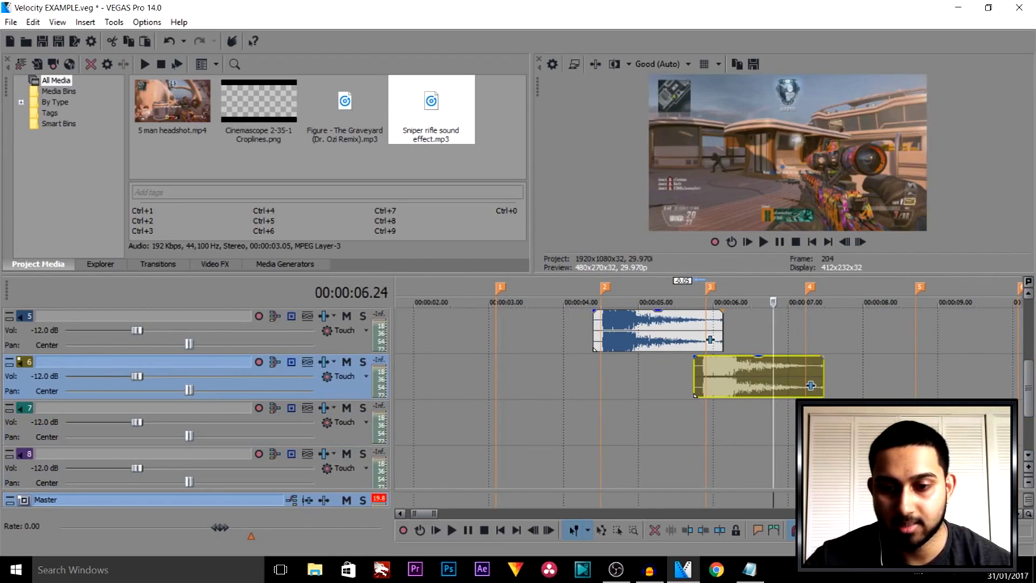
pyautogui.click(805, 422)
pyautogui.click(751, 431)
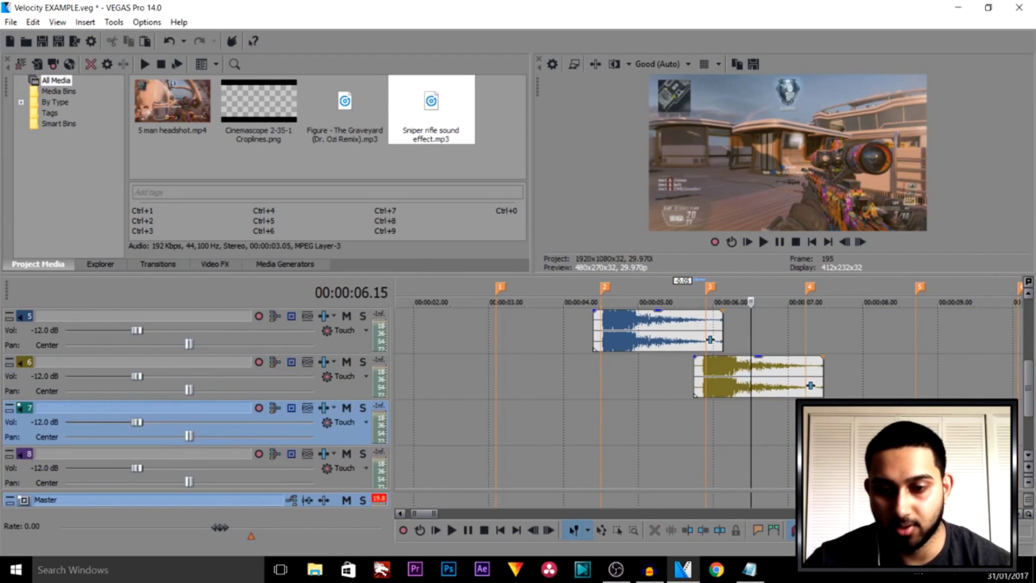
pyautogui.moveTo(806, 424); pyautogui.dragTo(935, 424)
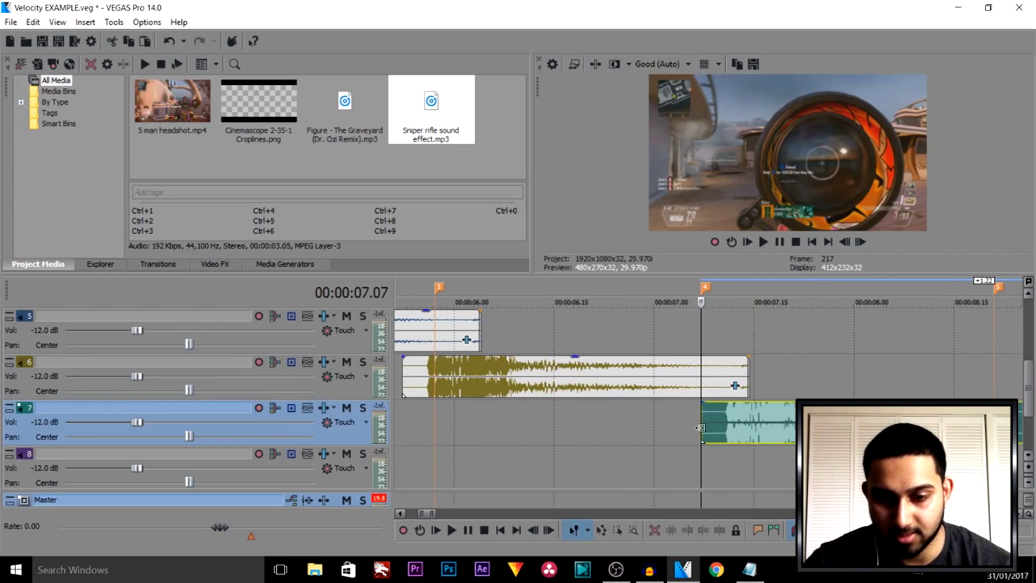
pyautogui.click(713, 478)
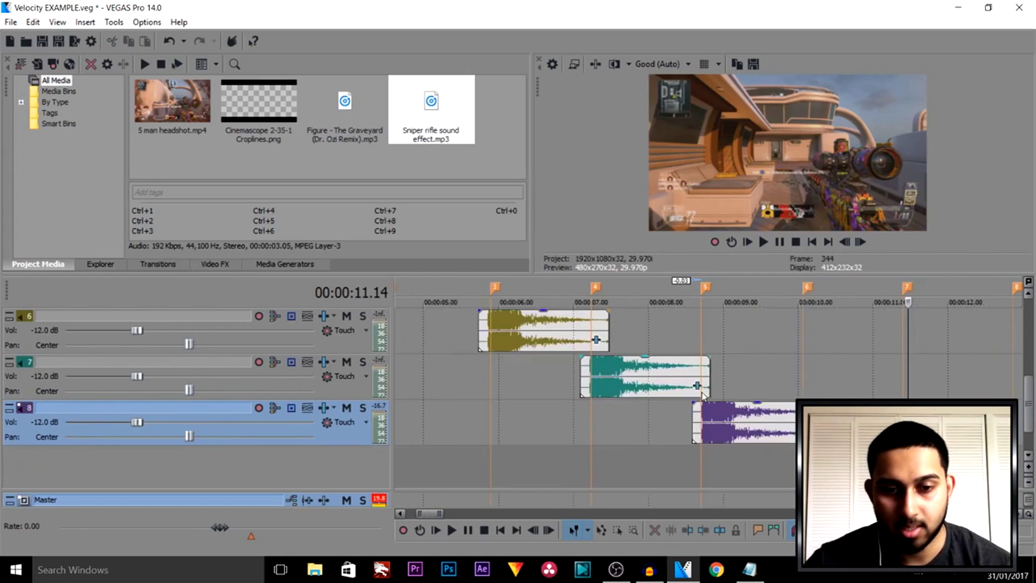
pyautogui.scroll(-5, 781, 381)
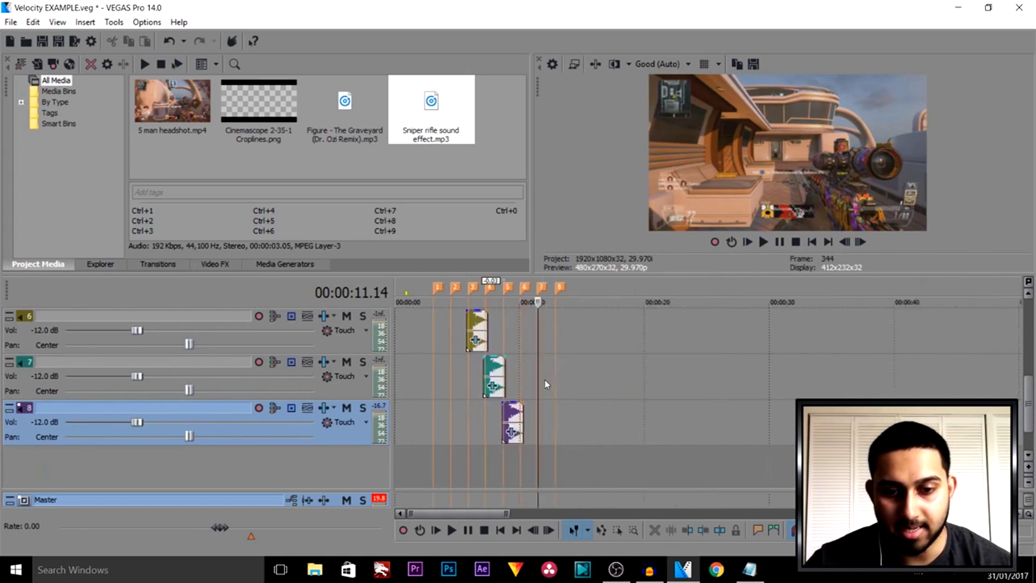
# Step: Check how the sniper sound copies on tracks 4 to 8 line up with their markers, and return the cursor to the timeline start
pyautogui.scroll(3, 663, 339)
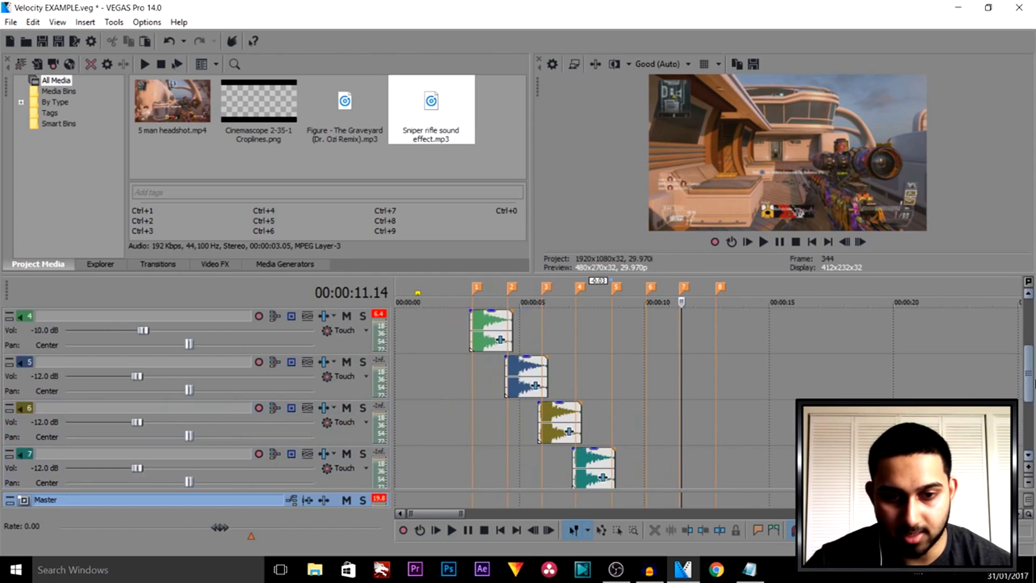
pyautogui.scroll(-3, 663, 339)
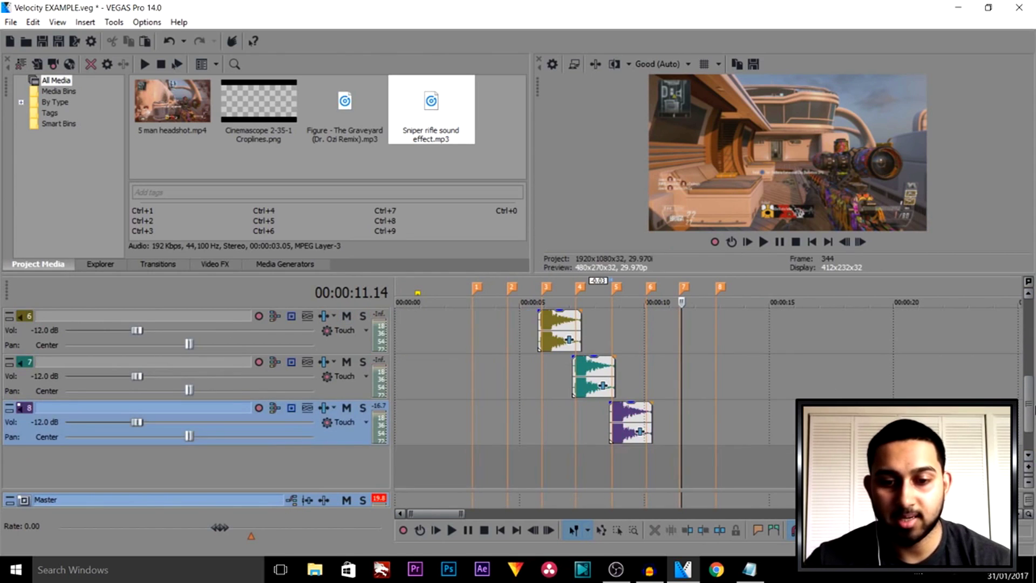
pyautogui.click(626, 427)
pyautogui.scroll(8, 610, 429)
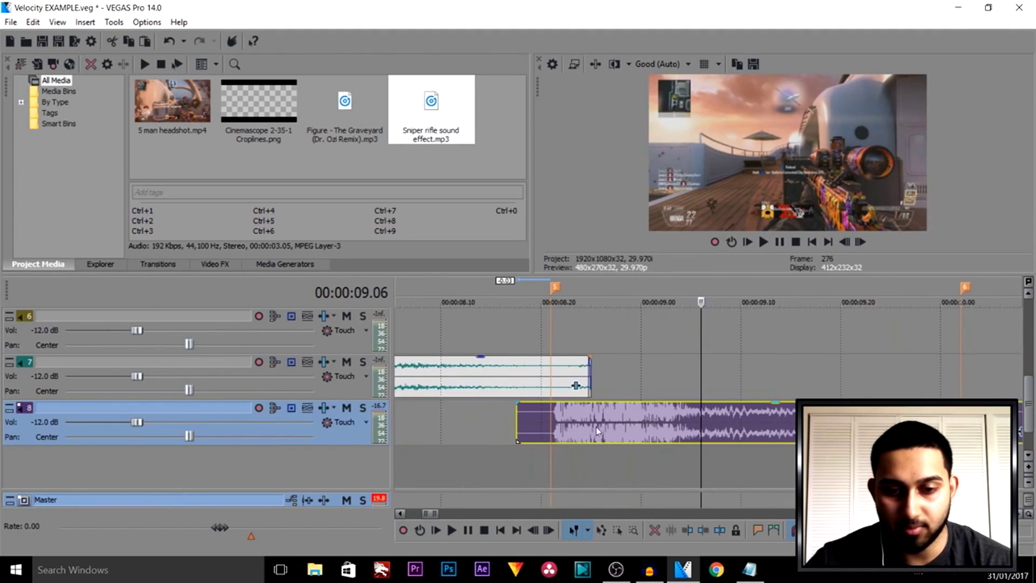
pyautogui.click(534, 371)
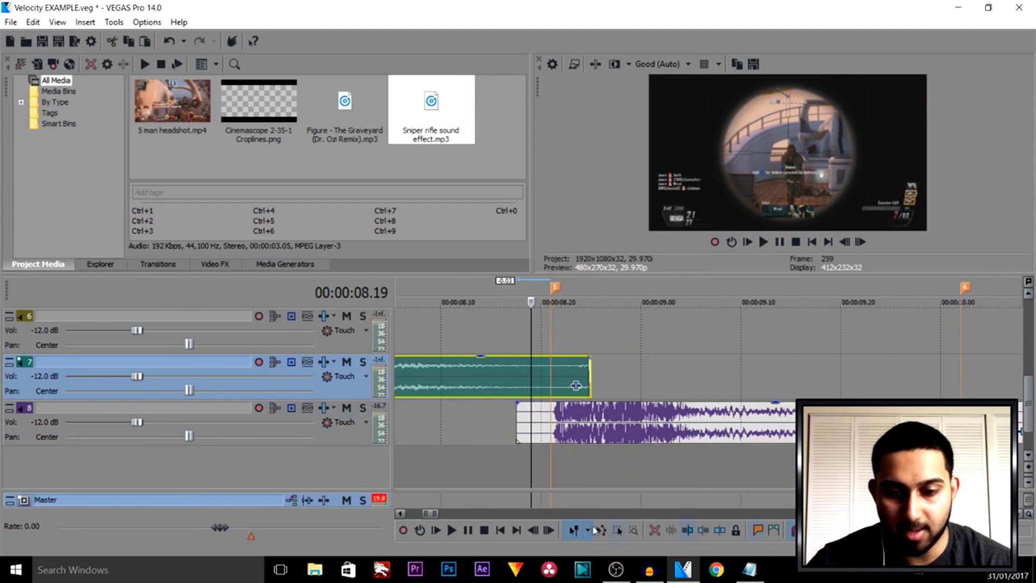
pyautogui.moveTo(422, 515); pyautogui.dragTo(418, 515)
pyautogui.moveTo(1029, 392); pyautogui.dragTo(1033, 316)
pyautogui.scroll(-5, 775, 410)
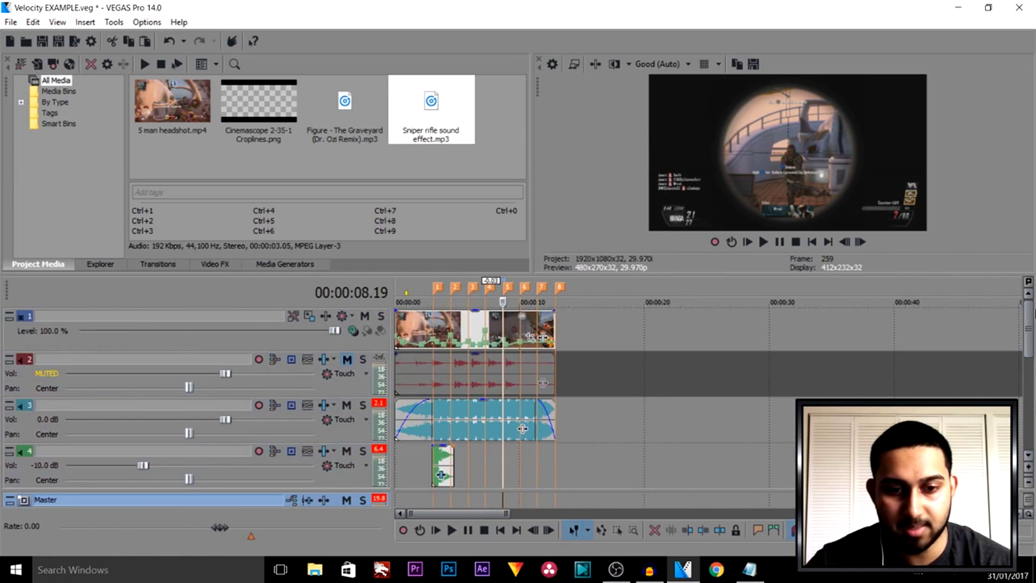
pyautogui.click(398, 411)
pyautogui.scroll(2, 439, 432)
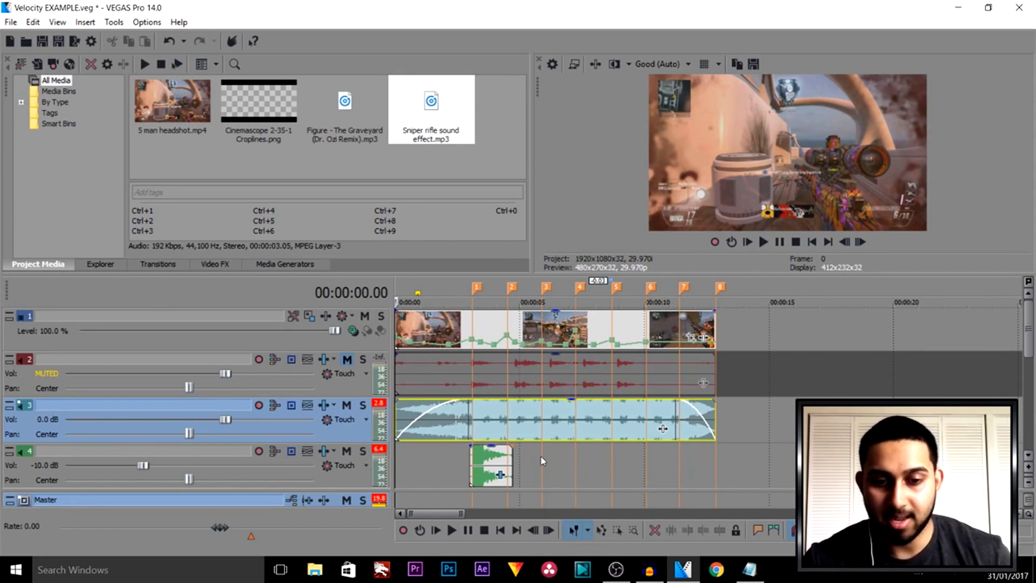
# Step: Place the Cinemascope 2-35-1 Croplines.png image on a new video track above the gameplay clip, starting at the timeline start
pyautogui.scroll(3, 542, 461)
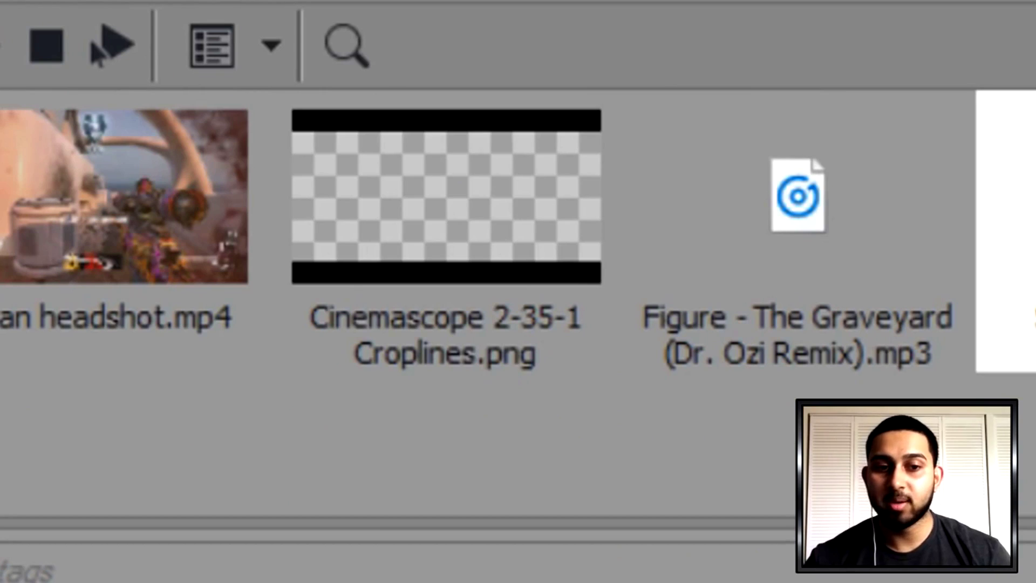
pyautogui.click(353, 223)
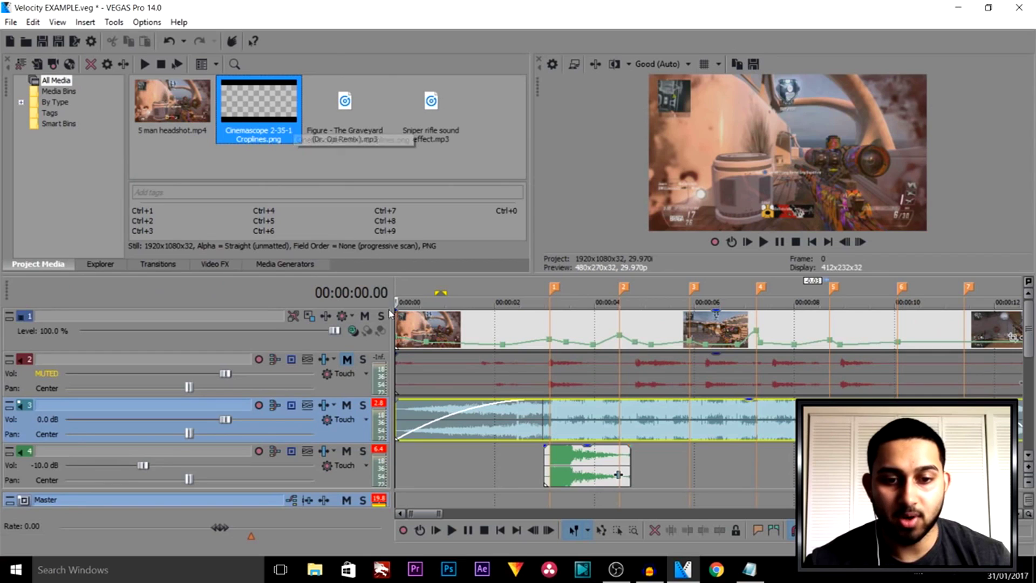
pyautogui.scroll(-3, 636, 362)
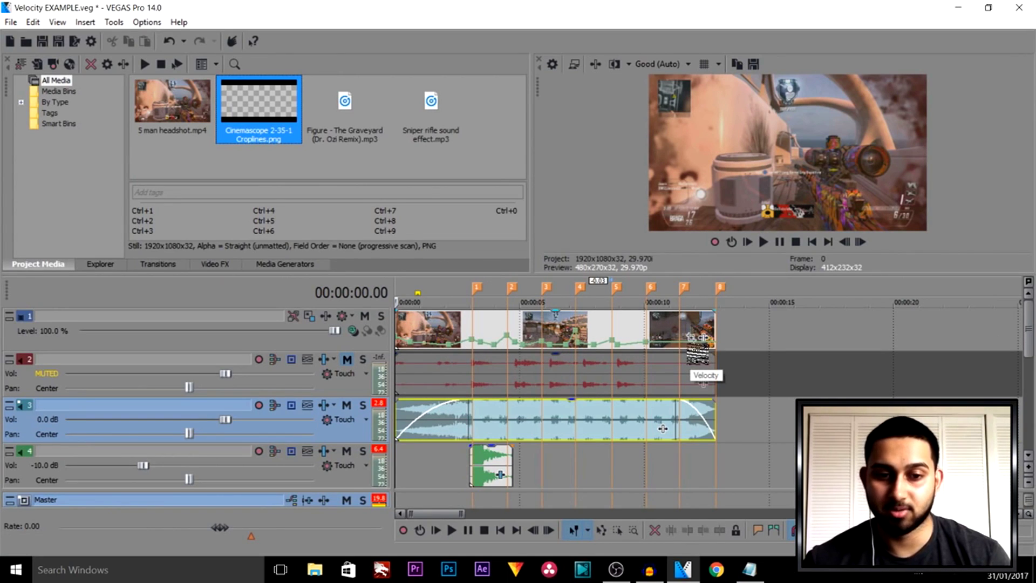
pyautogui.moveTo(267, 100); pyautogui.dragTo(400, 300)
pyautogui.click(445, 329)
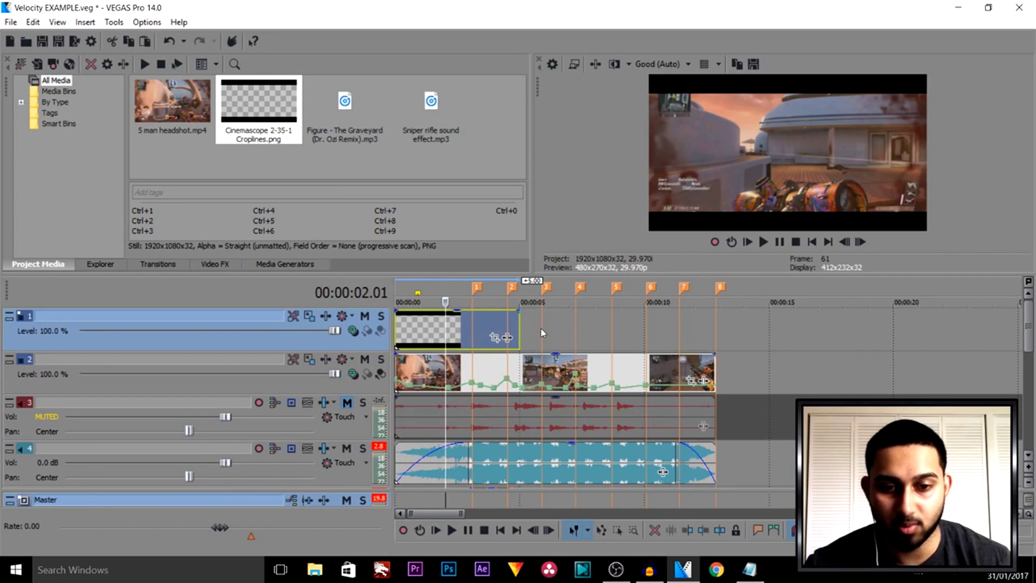
# Step: Extend the crop-lines event to the end of the gameplay clip and return the cursor to the timeline start
pyautogui.moveTo(519, 330); pyautogui.dragTo(716, 329)
pyautogui.click(442, 328)
pyautogui.moveTo(442, 328)
pyautogui.mouseDown()
pyautogui.moveTo(419, 328)
pyautogui.moveTo(434, 328)
pyautogui.mouseUp()
pyautogui.press('w')
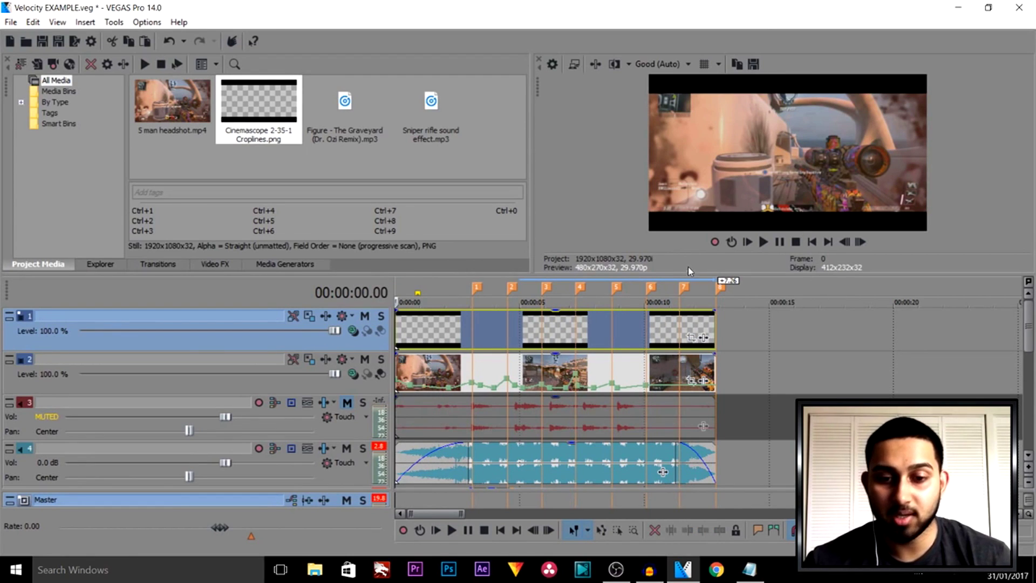
# Step: Open Pan/Crop for the crop-lines event, lock its aspect ratio and shrink the frame about its centre to about 1,690 by 951
pyautogui.click(691, 337)
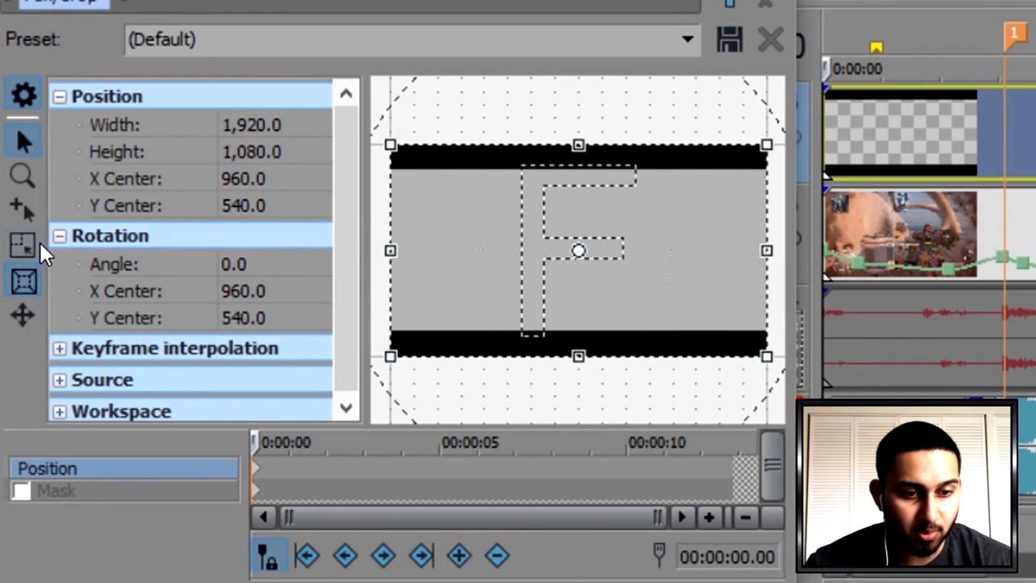
pyautogui.click(30, 247)
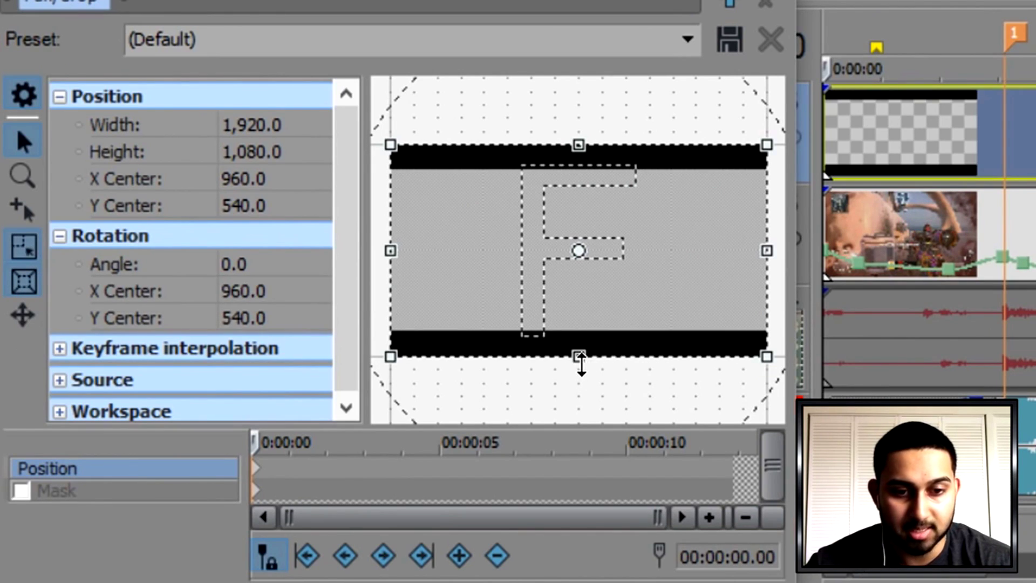
pyautogui.moveTo(582, 364); pyautogui.dragTo(583, 352)
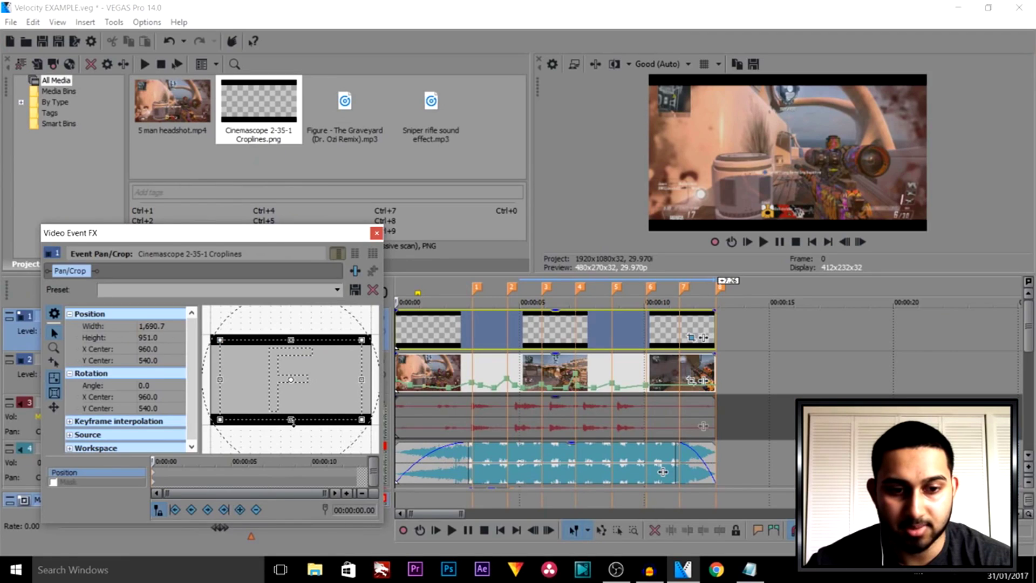
pyautogui.moveTo(293, 422); pyautogui.dragTo(293, 424)
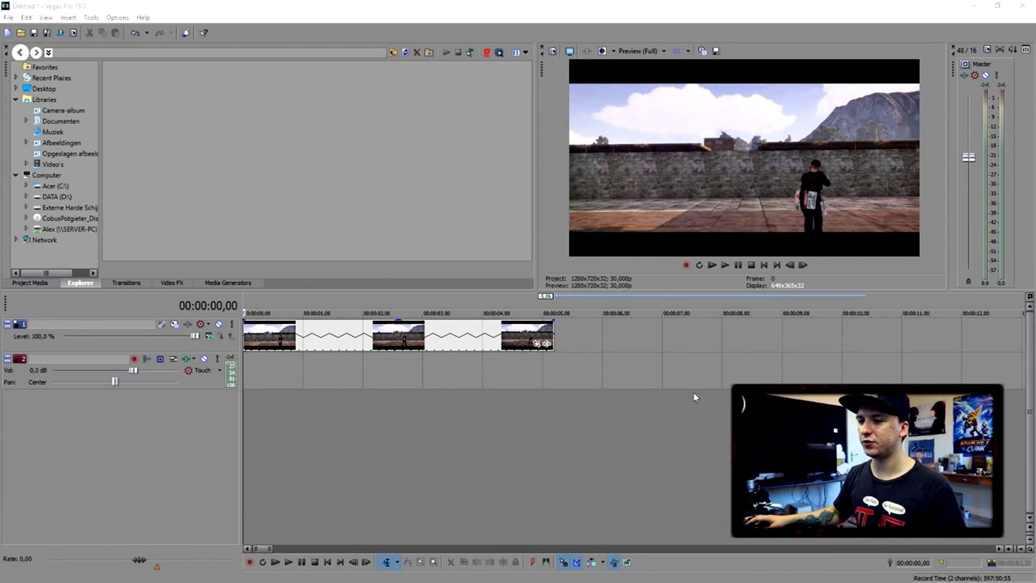
# Step: Play the footage of the character by the wall from the start to examine its camera movement
pyautogui.scroll(-2, 404, 337)
pyautogui.scroll(1, 410, 334)
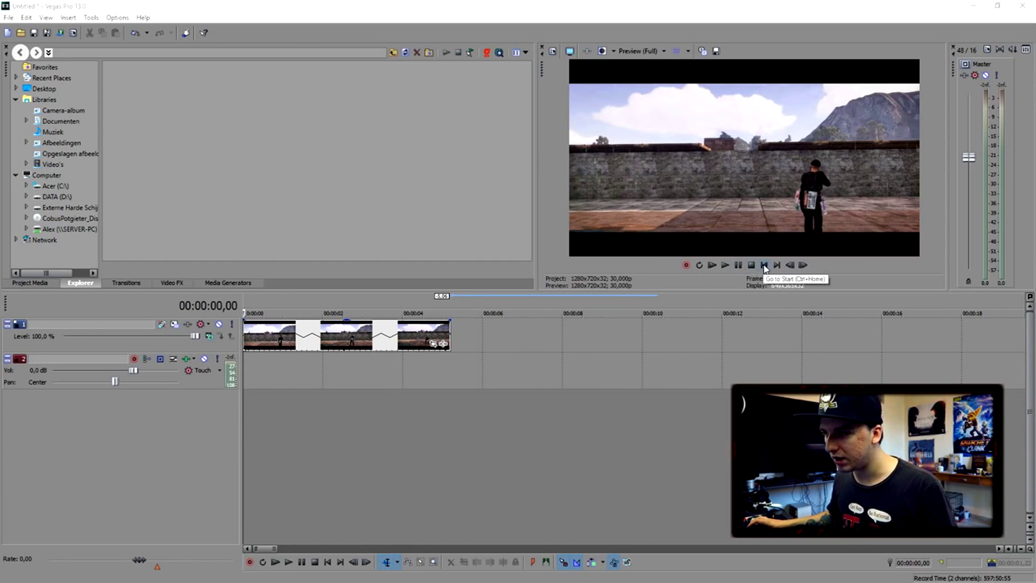
pyautogui.press('space')
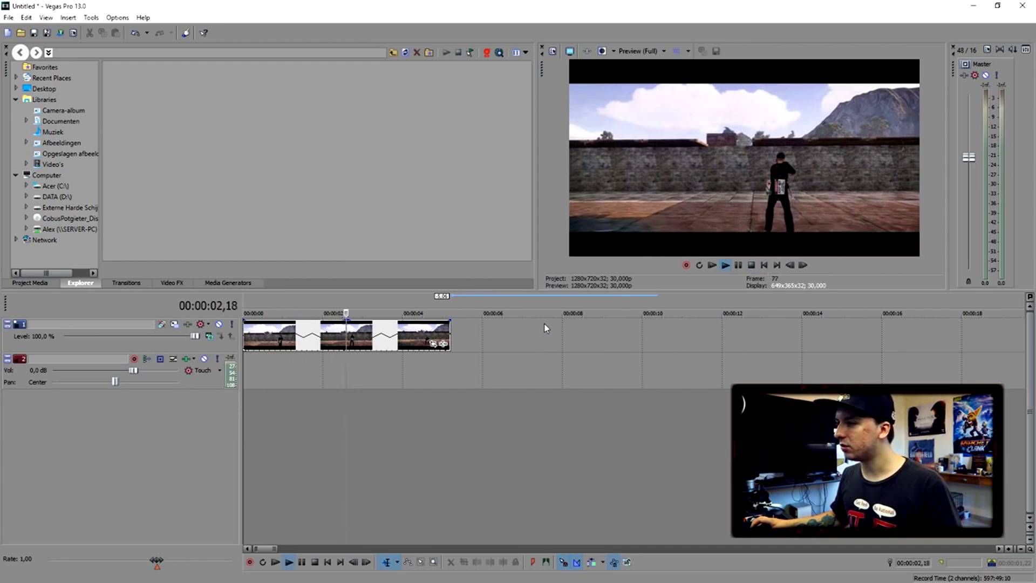
pyautogui.press('space')
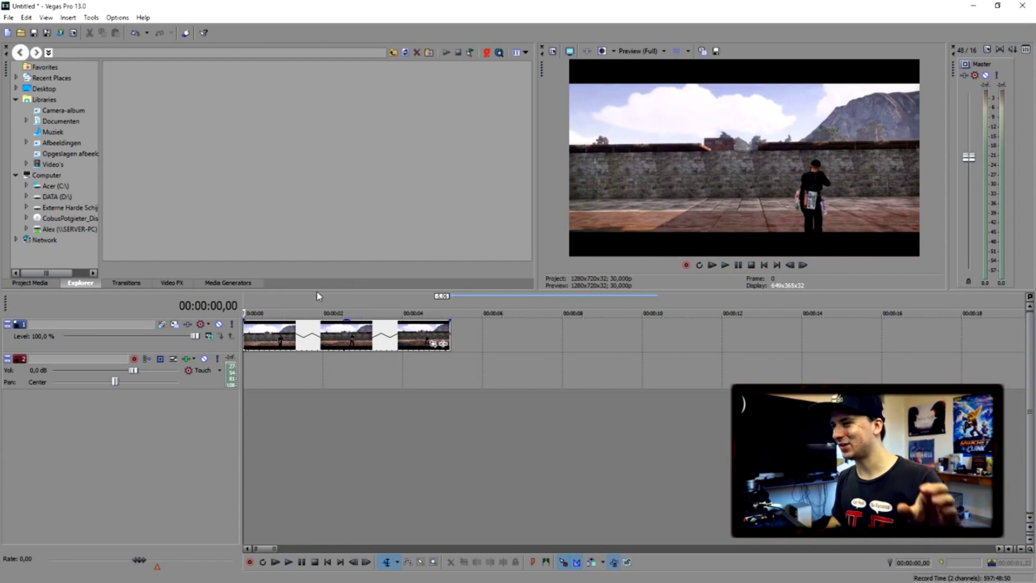
pyautogui.press('space')
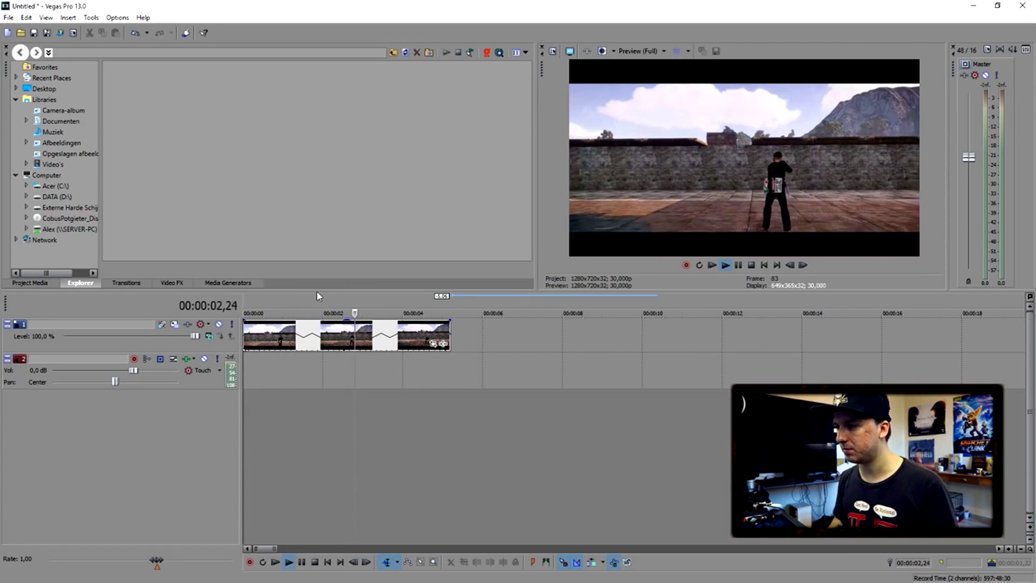
pyautogui.press('space')
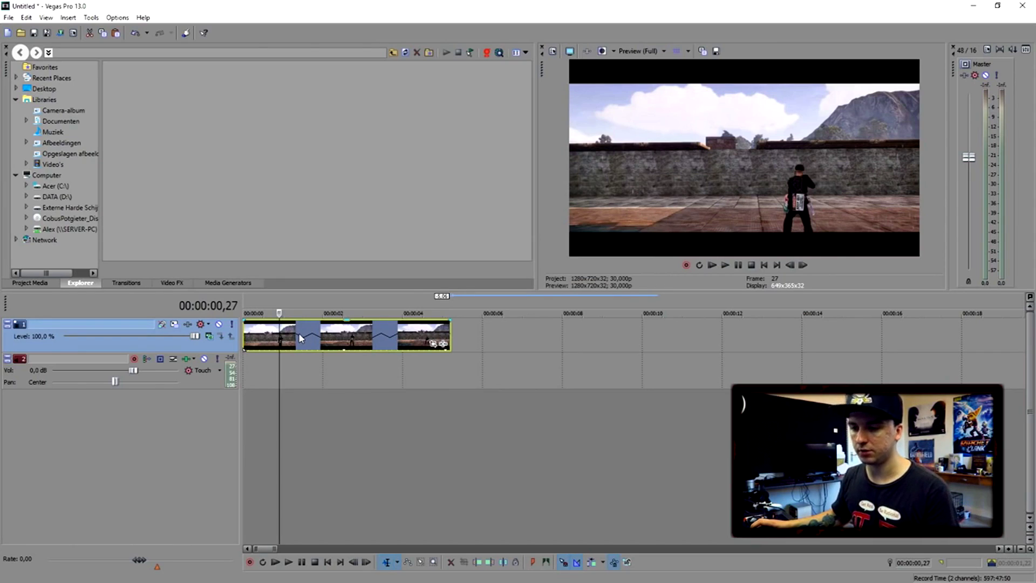
# Step: Insert a new video track above the wall footage
pyautogui.click(314, 334)
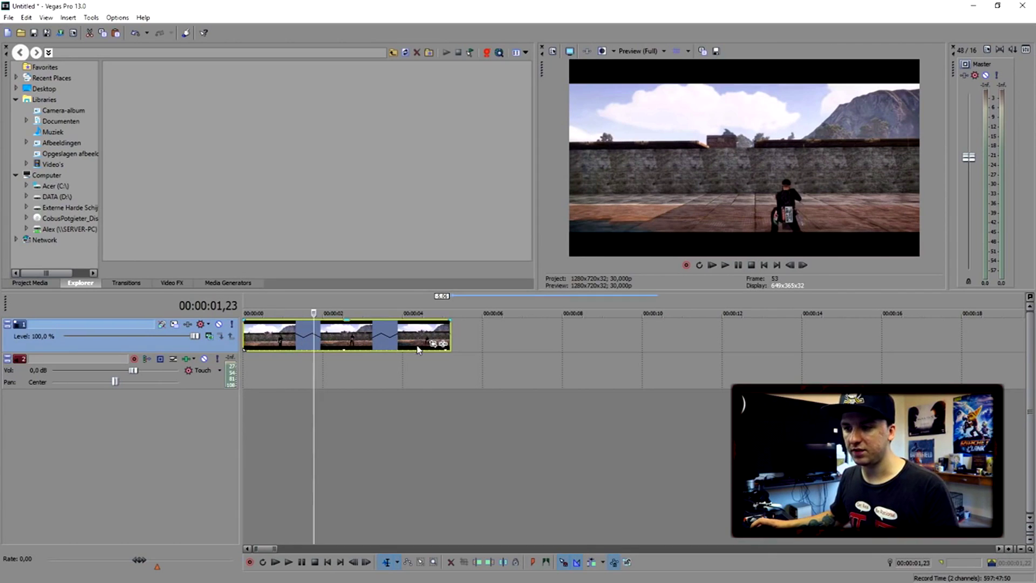
pyautogui.rightClick(471, 336)
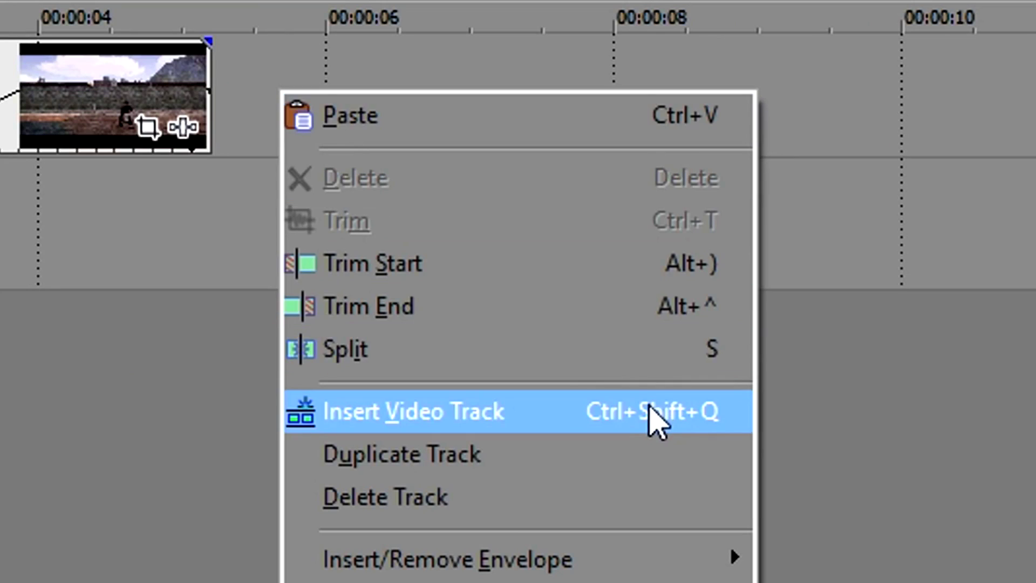
pyautogui.click(571, 424)
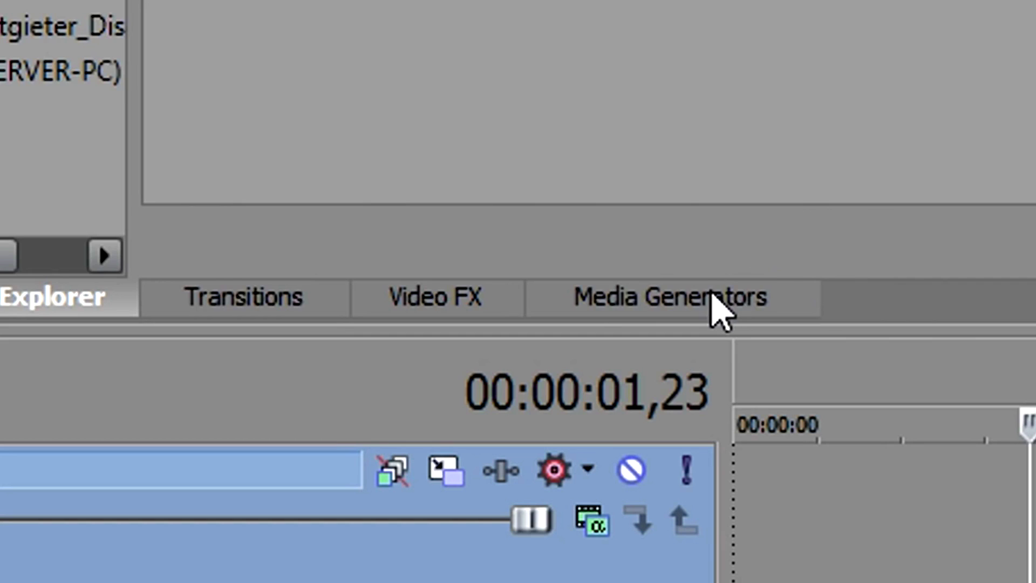
# Step: Add a default Titles & Text event at the start of the new track and set its text to "Sony Vegas"
pyautogui.click(717, 305)
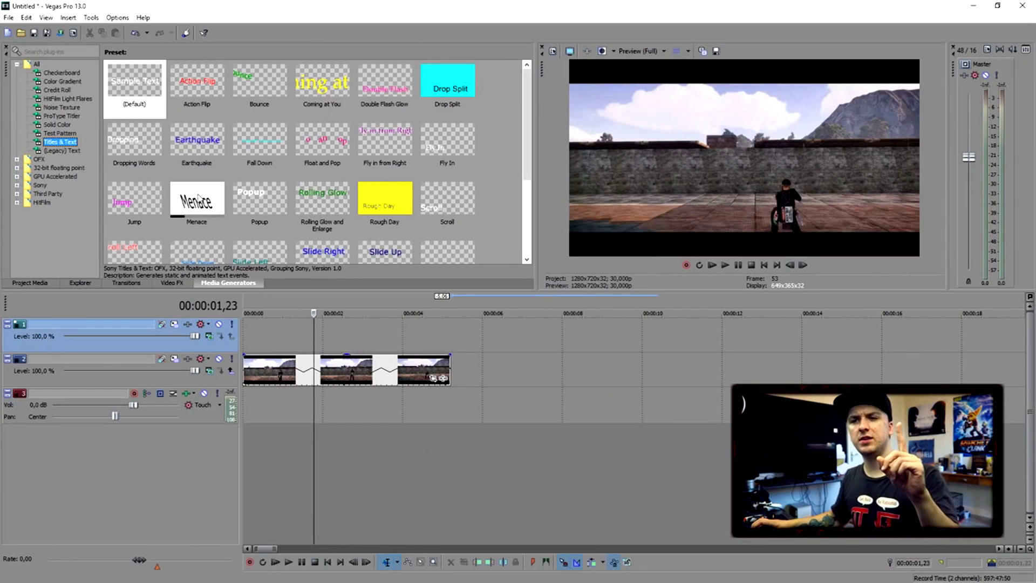
pyautogui.moveTo(138, 81); pyautogui.dragTo(263, 335)
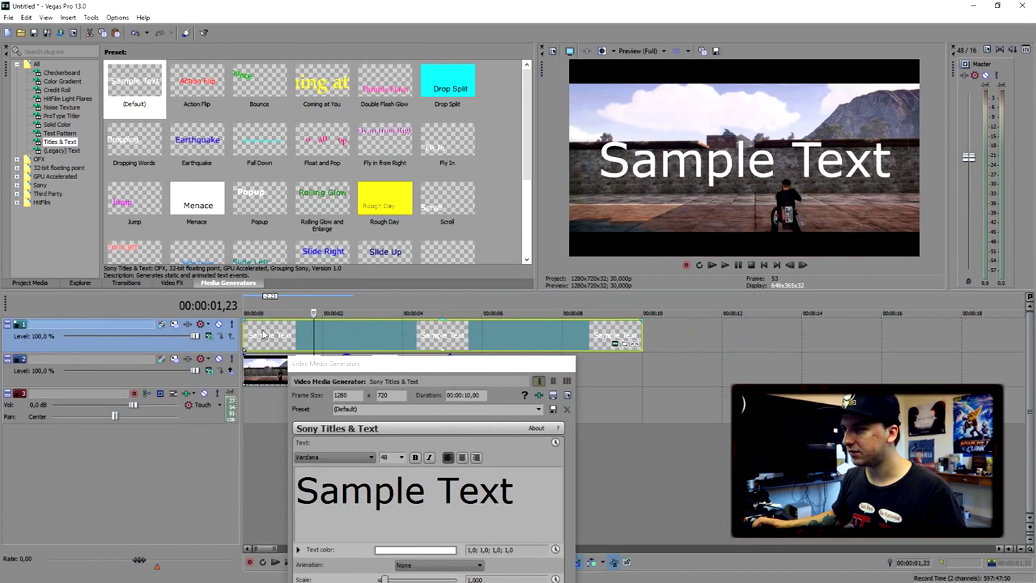
pyautogui.moveTo(371, 369); pyautogui.dragTo(476, 343)
pyautogui.write('Sony Vegas')
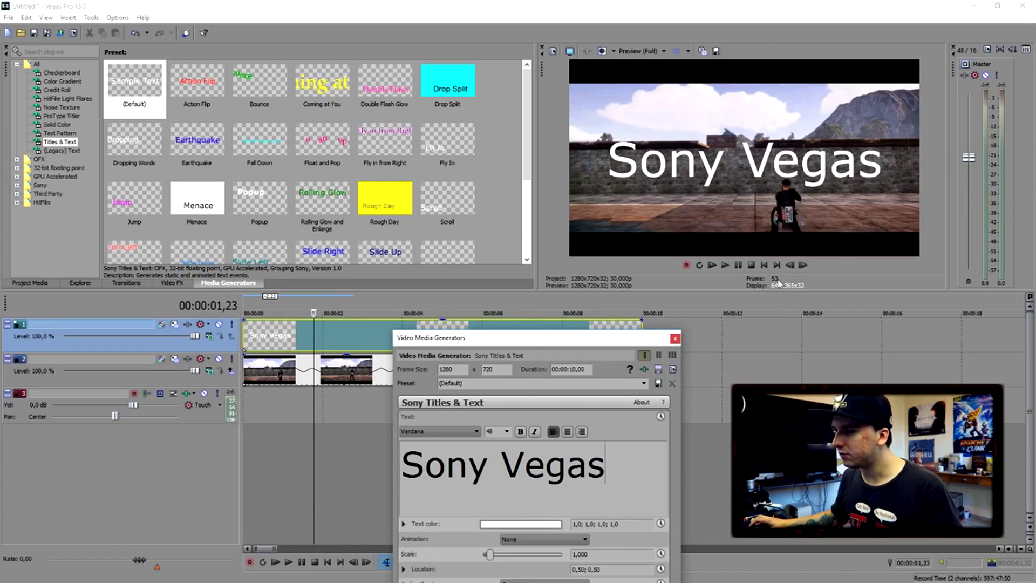
# Step: At the timeline start, use Track Motion to shrink the title to about 661 by 372 at X -340,65, Y -50,32
pyautogui.click(764, 266)
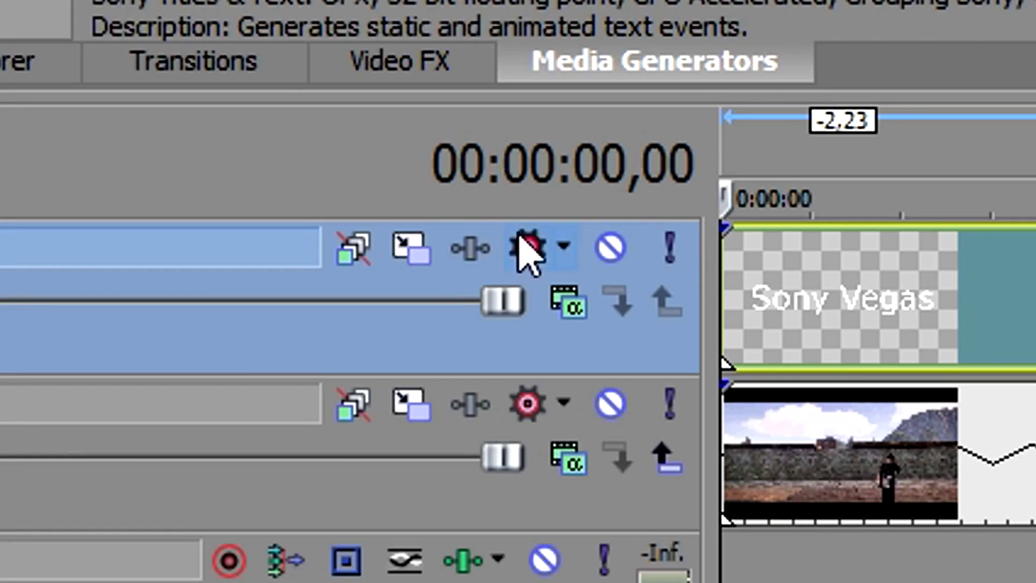
pyautogui.click(413, 243)
pyautogui.moveTo(533, 195); pyautogui.dragTo(452, 270)
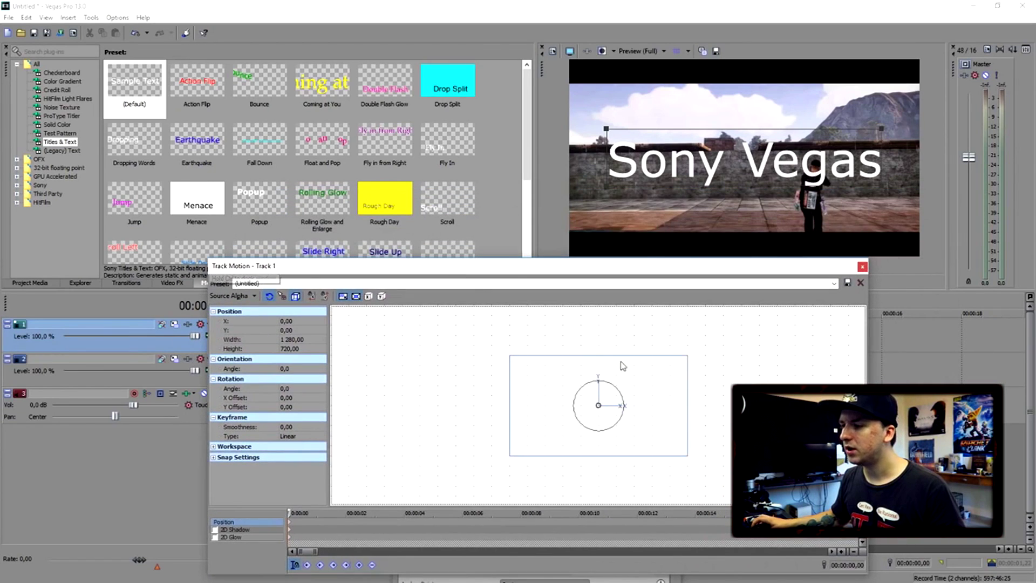
pyautogui.moveTo(654, 380); pyautogui.dragTo(533, 393)
pyautogui.scroll(4, 584, 403)
pyautogui.moveTo(465, 270); pyautogui.dragTo(586, 259)
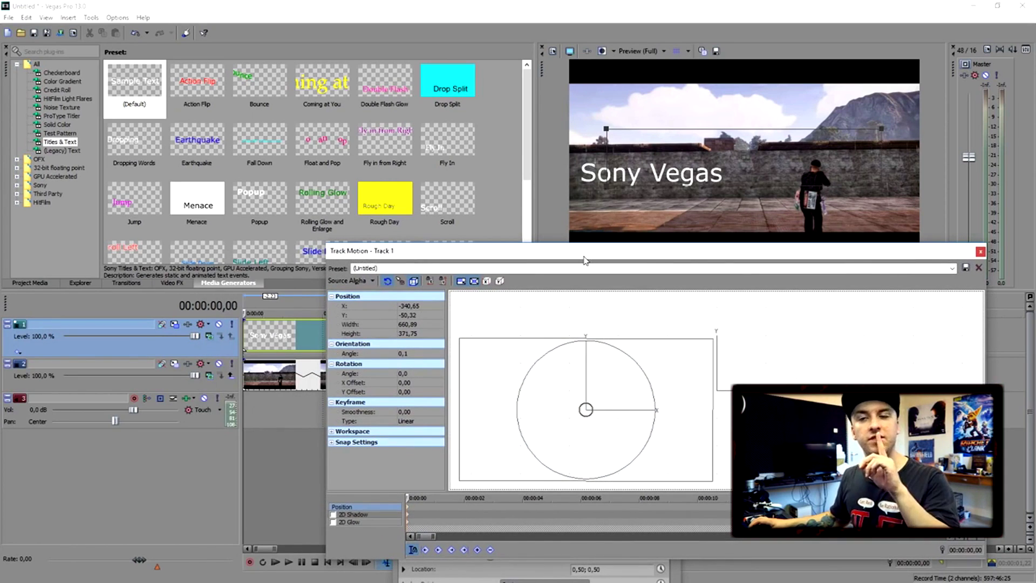
# Step: Change the title track's compositing mode to 3D Source Alpha
pyautogui.click(353, 282)
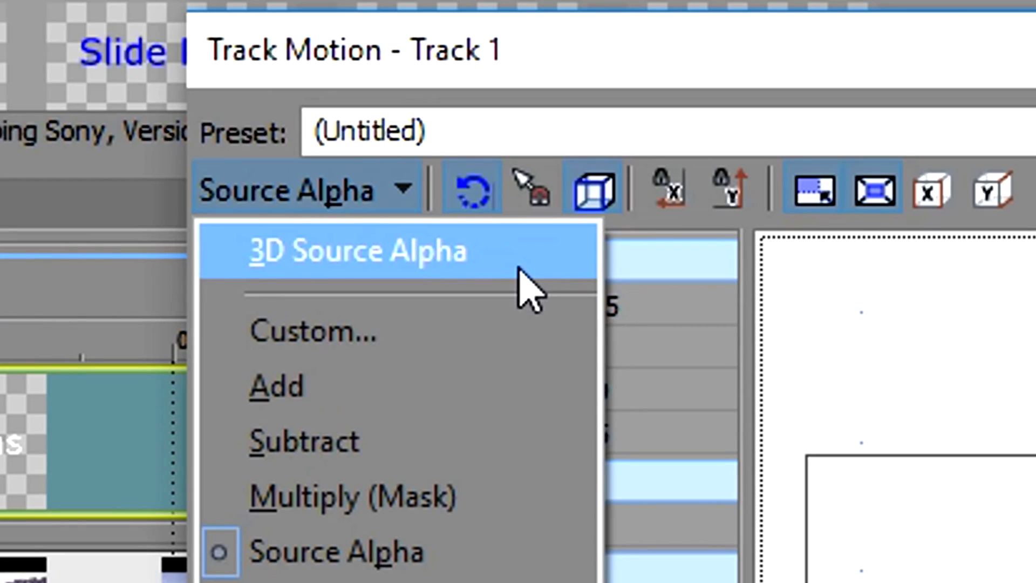
pyautogui.click(519, 269)
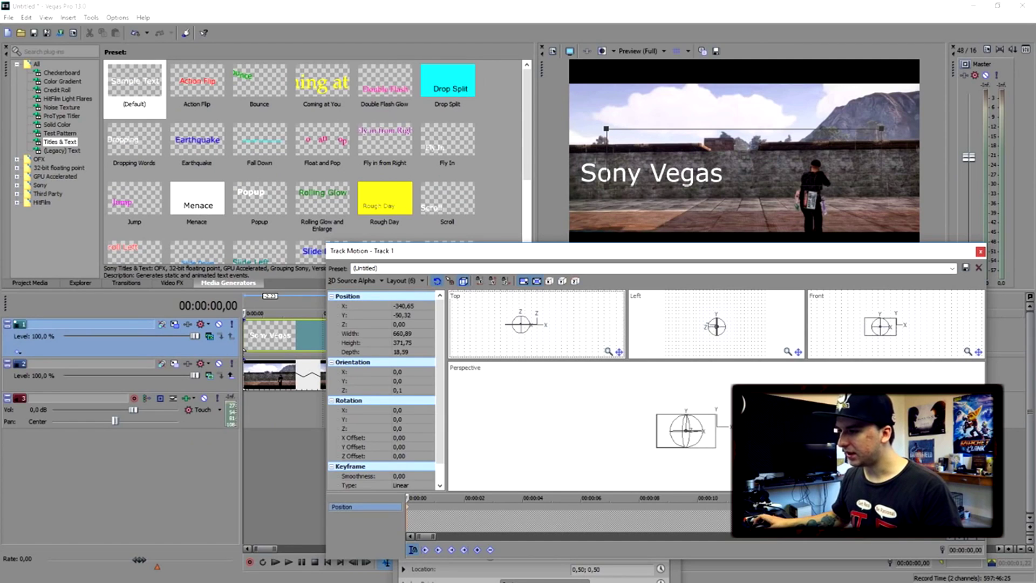
pyautogui.scroll(3, 686, 431)
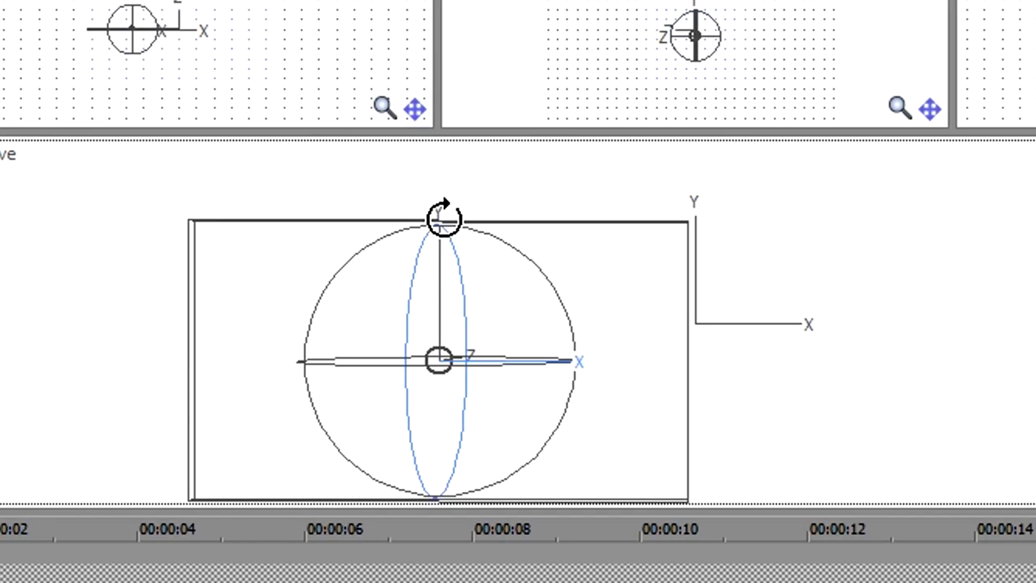
# Step: Try tilting the title in 3D perspective
pyautogui.moveTo(630, 390); pyautogui.dragTo(636, 417)
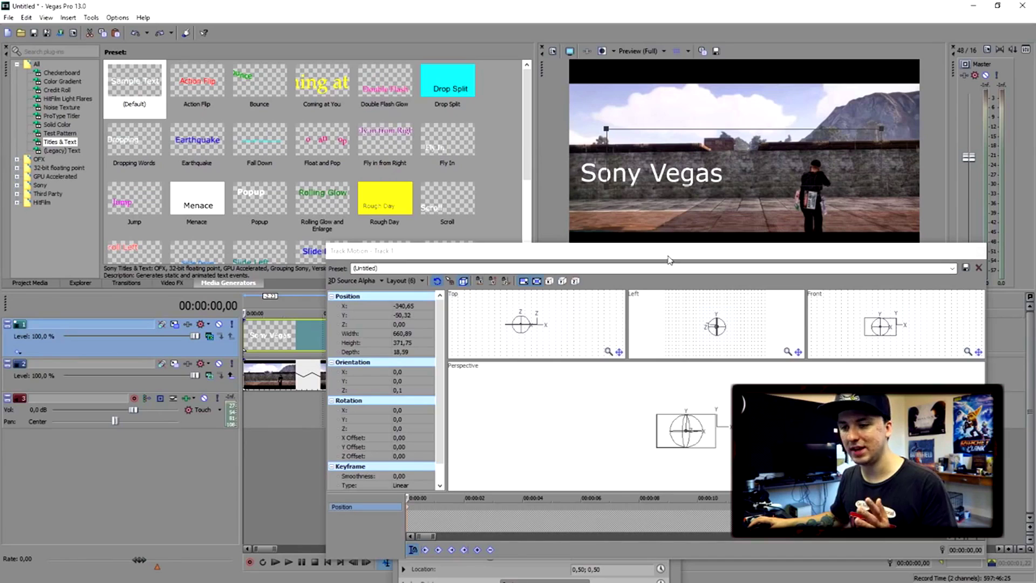
pyautogui.moveTo(669, 259); pyautogui.dragTo(671, 148)
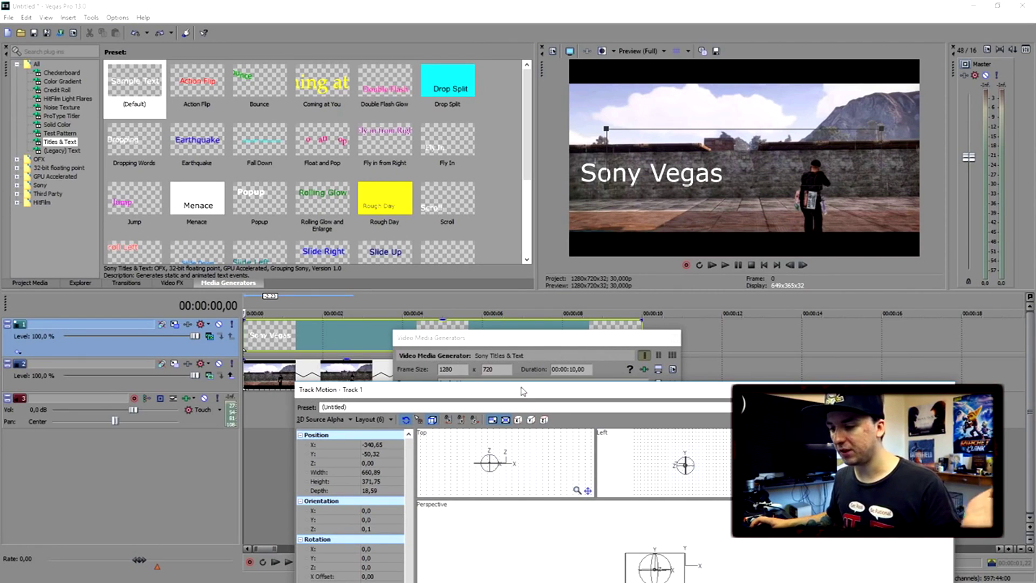
# Step: Add a motion keyframe at 00:00:01,10 with the title at about X -348,64, Y -37 and a Z orientation of about -1,8
pyautogui.moveTo(517, 390); pyautogui.dragTo(513, 367)
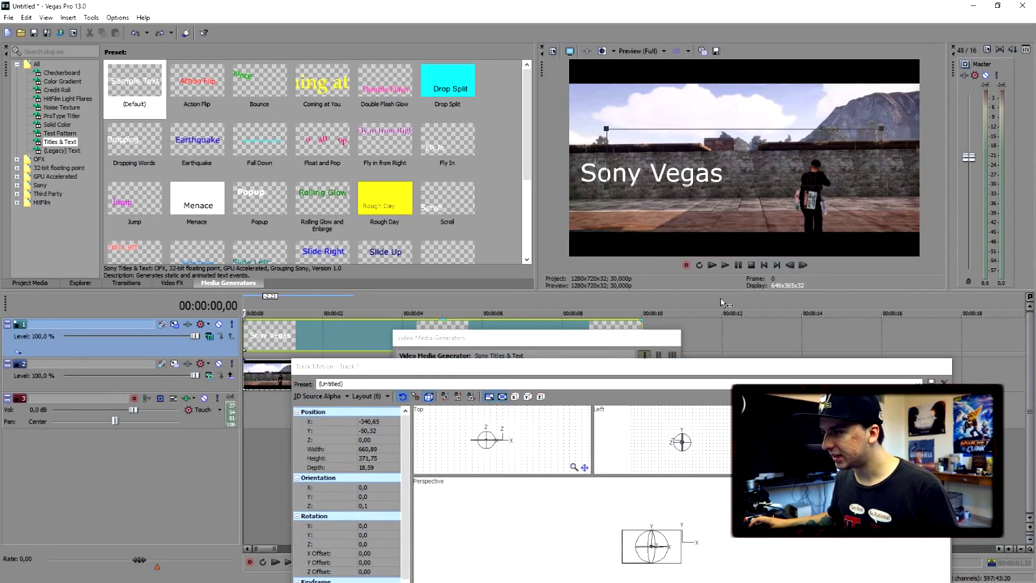
pyautogui.moveTo(641, 376); pyautogui.dragTo(629, 293)
pyautogui.click(804, 267)
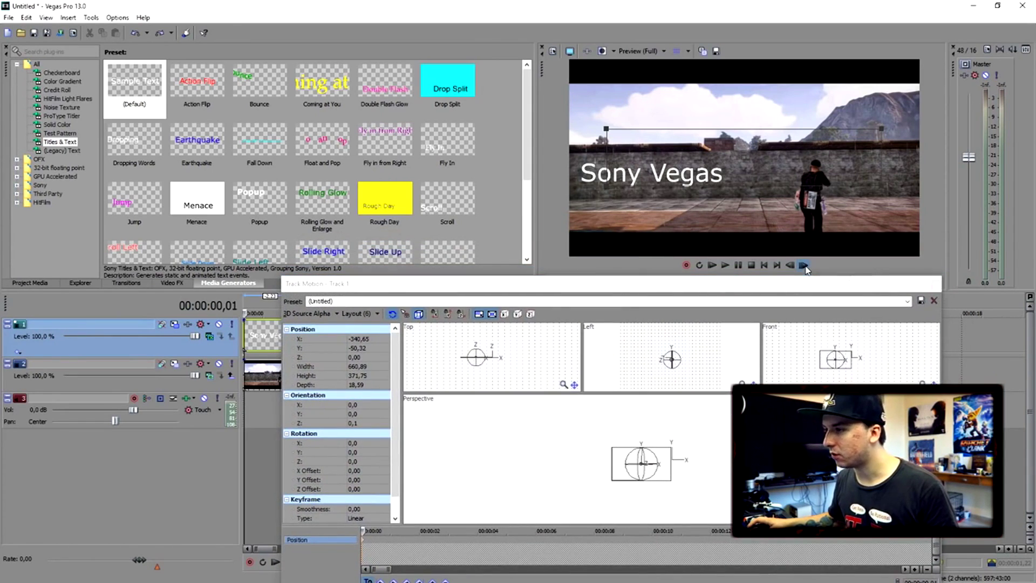
pyautogui.click(804, 266)
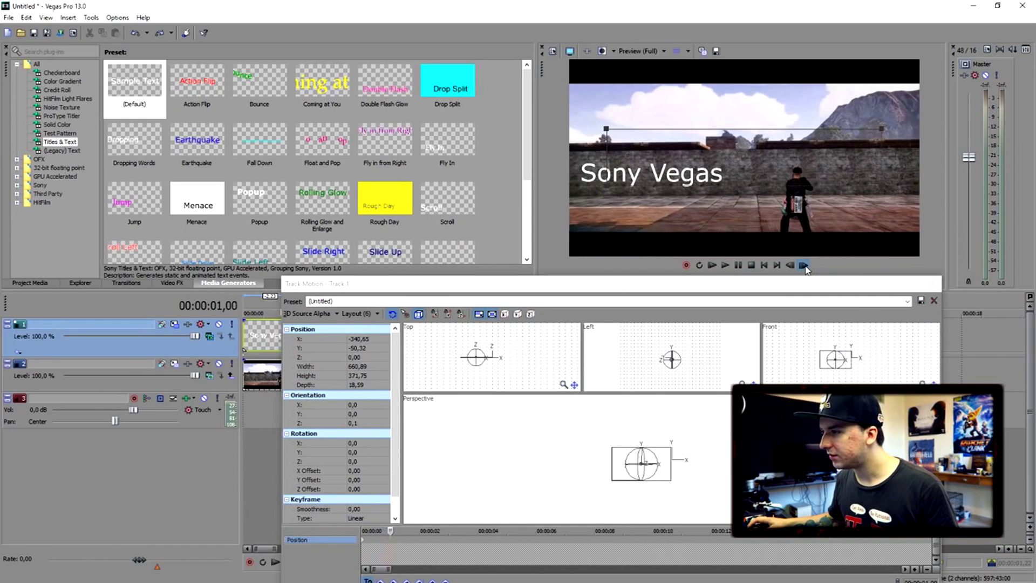
pyautogui.click(804, 266)
pyautogui.click(804, 265)
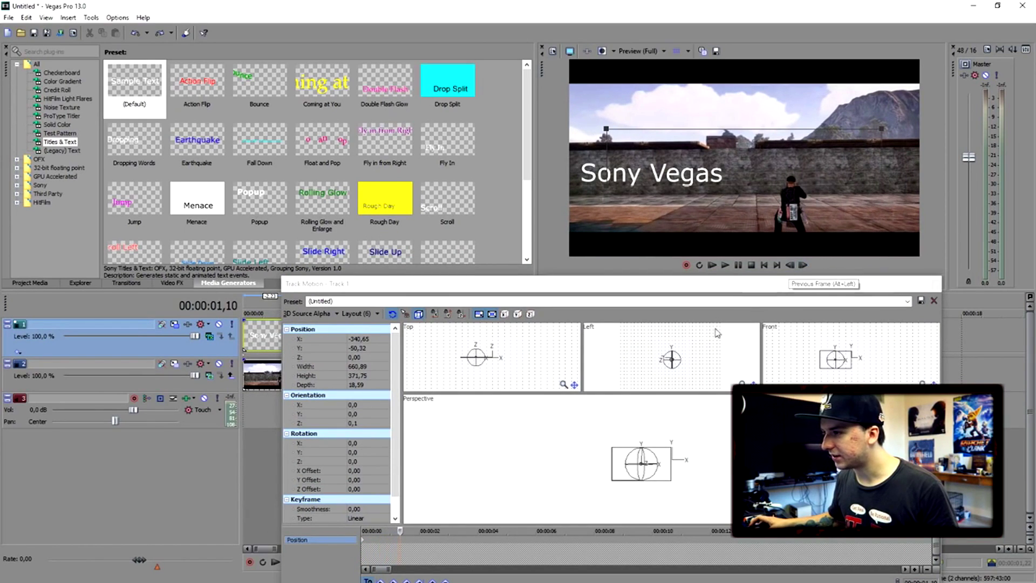
pyautogui.scroll(2, 652, 470)
pyautogui.click(610, 431)
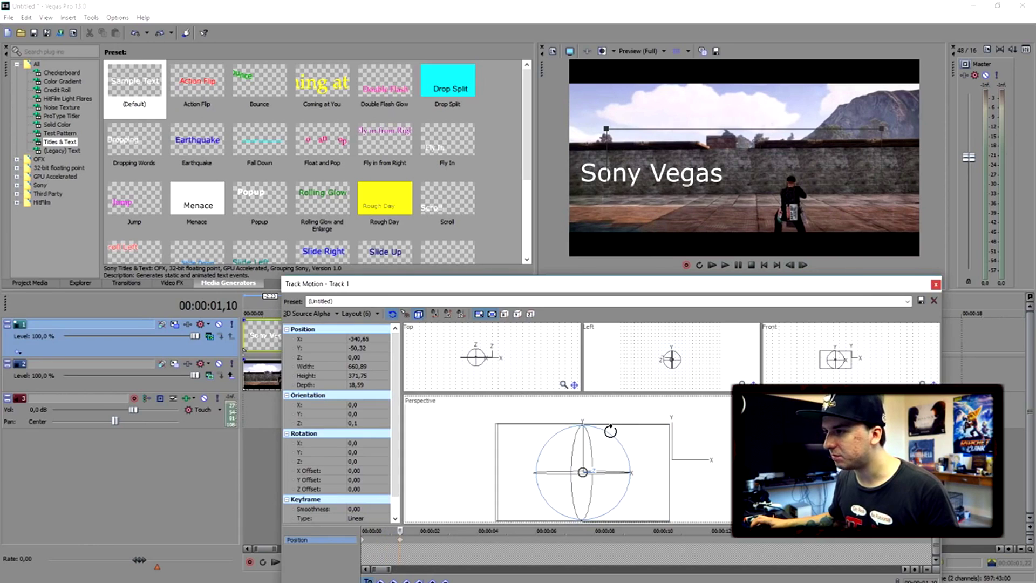
pyautogui.scroll(2, 620, 434)
pyautogui.moveTo(634, 429); pyautogui.dragTo(598, 436)
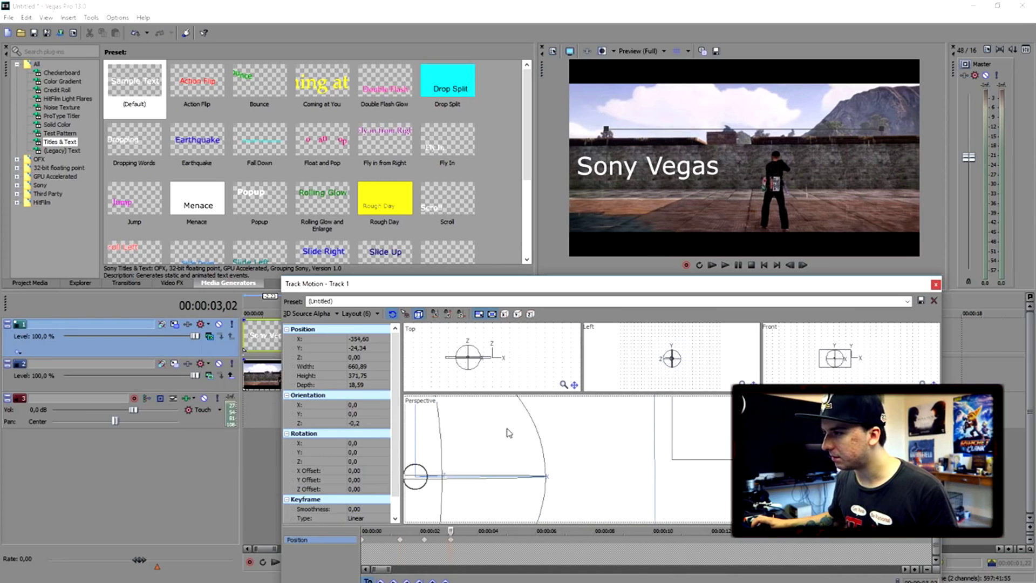
# Step: Keyframe the title at 00:00:03,02 at about X -356, Y -24, Z orientation -0,2, and at 00:00:03,28 at about X -353, Y -6
pyautogui.moveTo(509, 432); pyautogui.dragTo(508, 432)
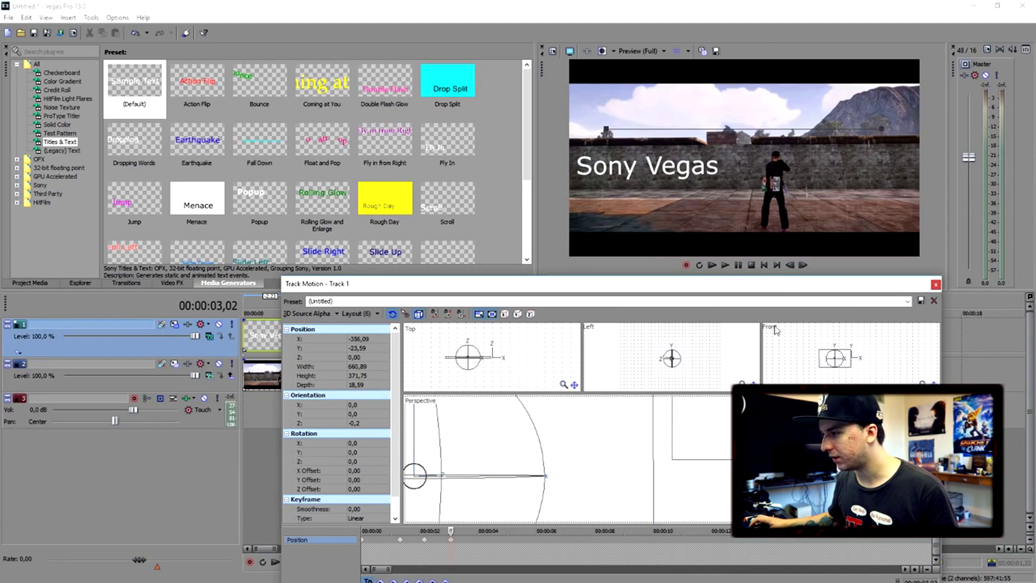
pyautogui.click(803, 265)
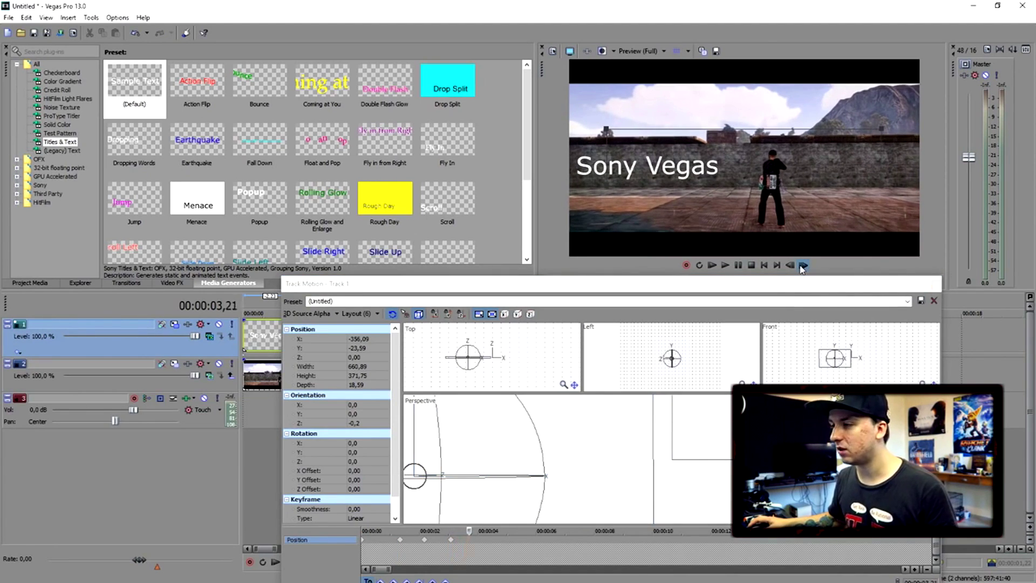
pyautogui.moveTo(567, 429)
pyautogui.mouseDown()
pyautogui.moveTo(479, 439)
pyautogui.moveTo(551, 430)
pyautogui.mouseUp()
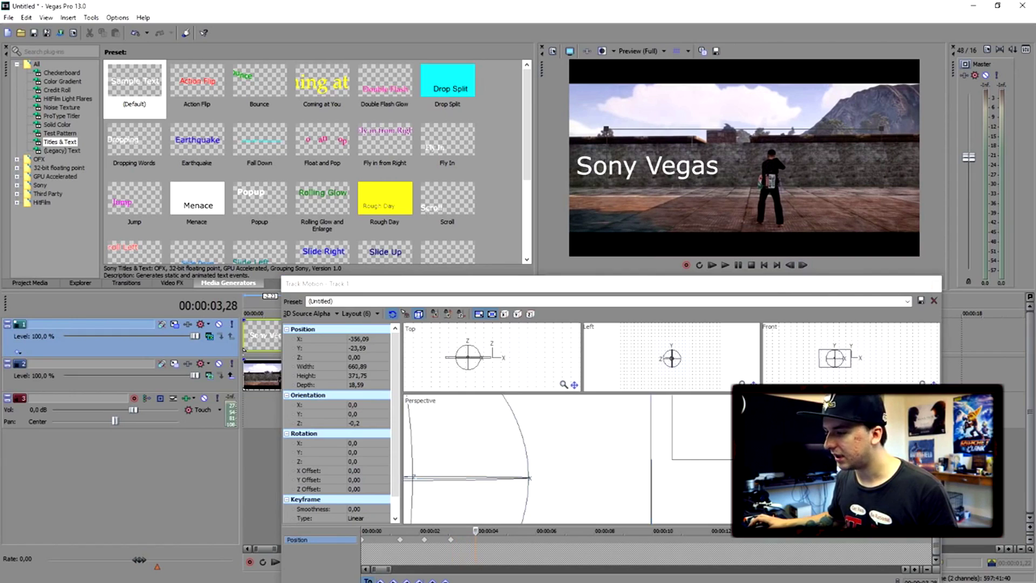
pyautogui.click(718, 448)
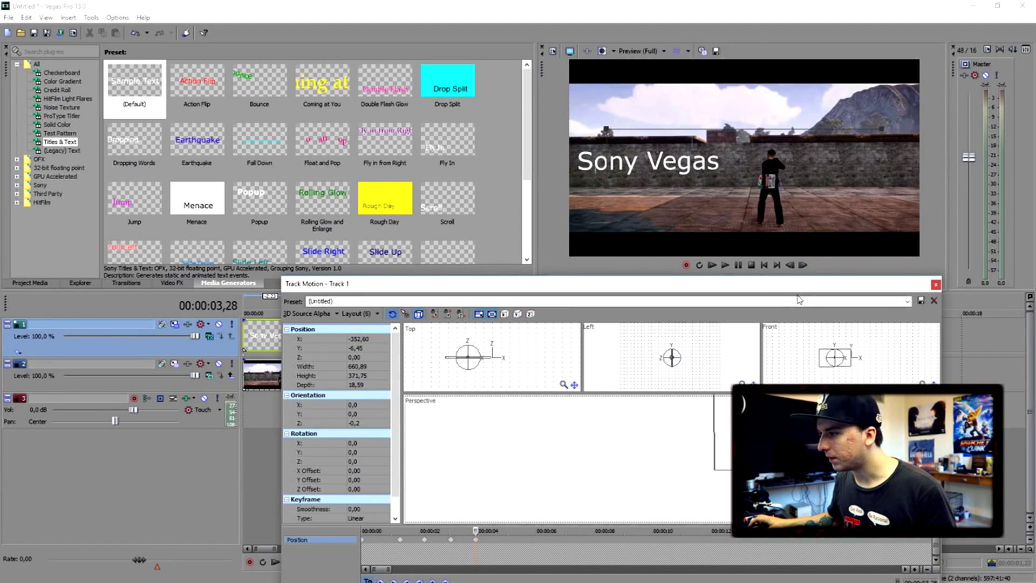
# Step: Add a motion keyframe at 00:00:05,05 with the title shrunk to about 576 by 324 at X -386, Y 0,6, and close Track Motion
pyautogui.click(803, 265)
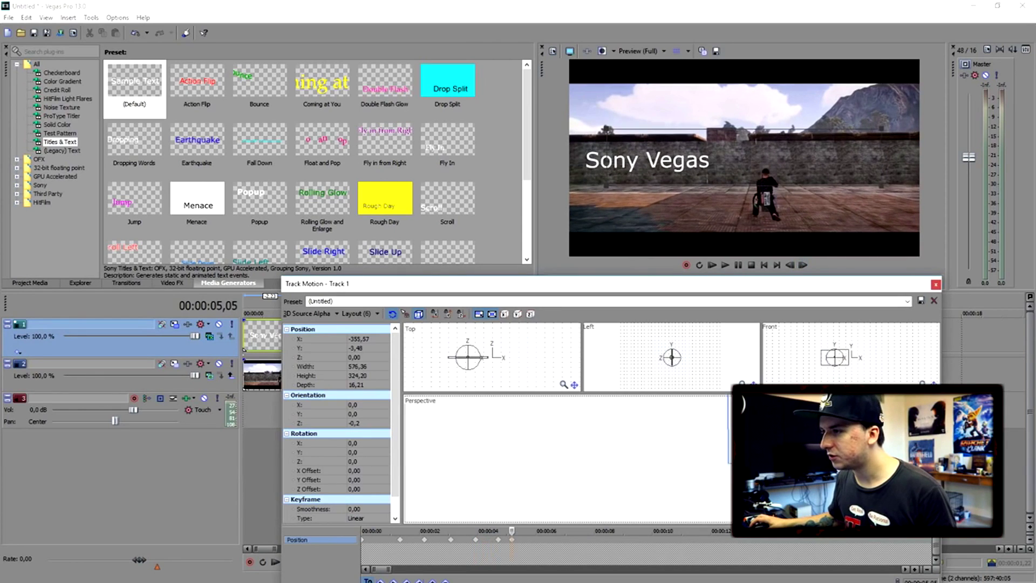
pyautogui.moveTo(874, 467); pyautogui.dragTo(861, 462)
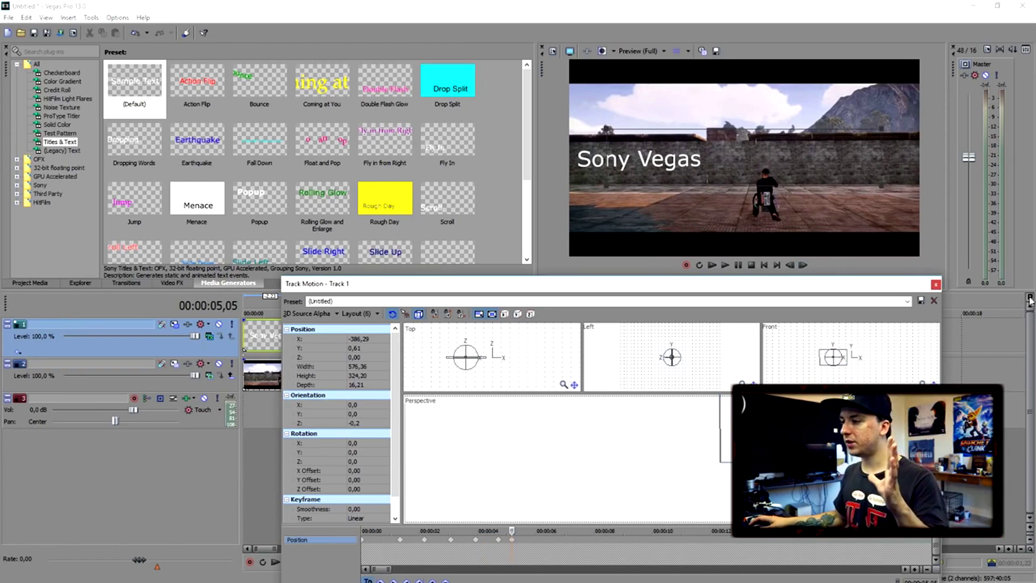
pyautogui.click(936, 284)
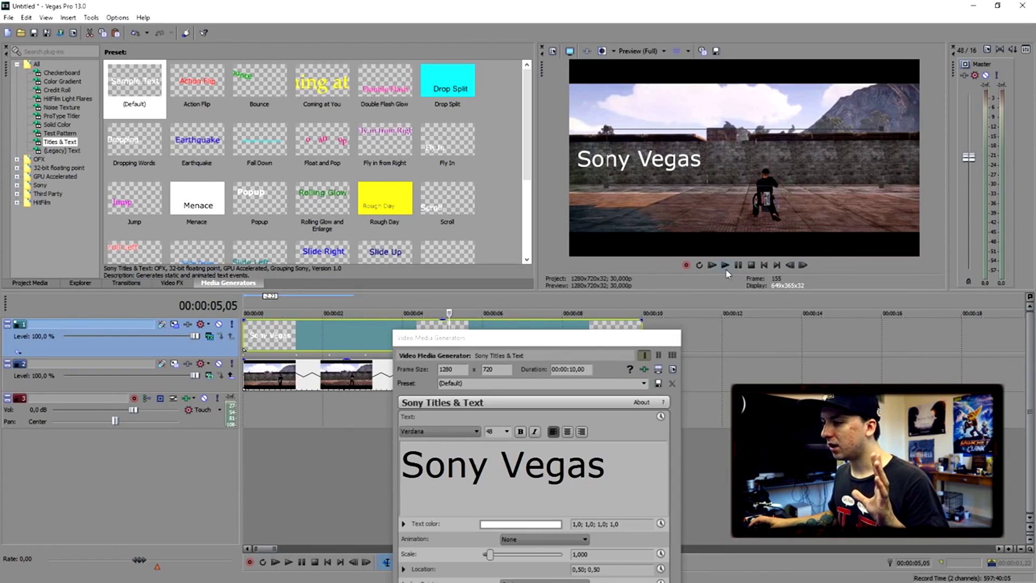
# Step: Step through the footage from the timeline start to 00:00:01,14 to check how the title follows the wall
pyautogui.click(764, 265)
pyautogui.scroll(5, 590, 342)
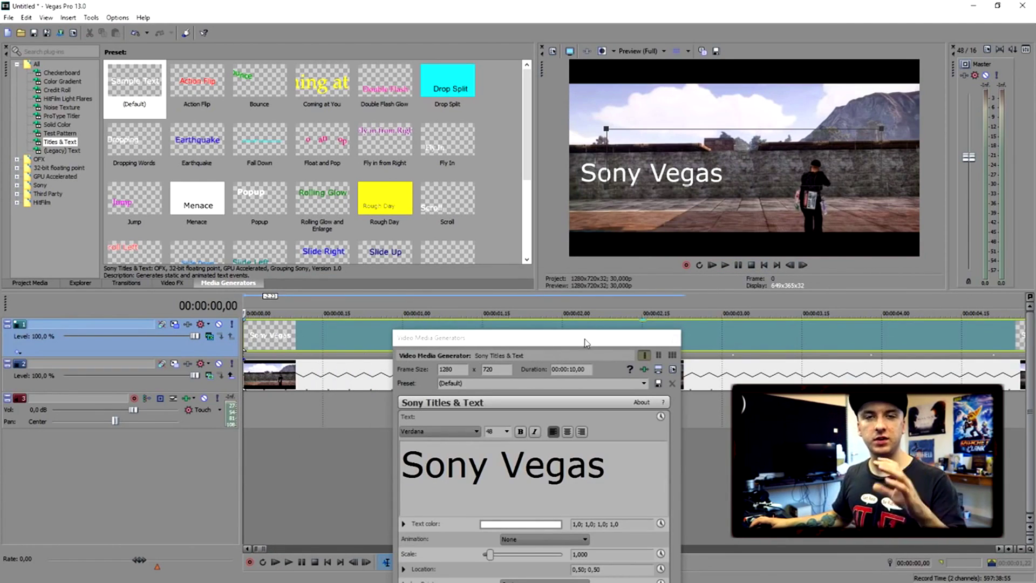
pyautogui.click(802, 265)
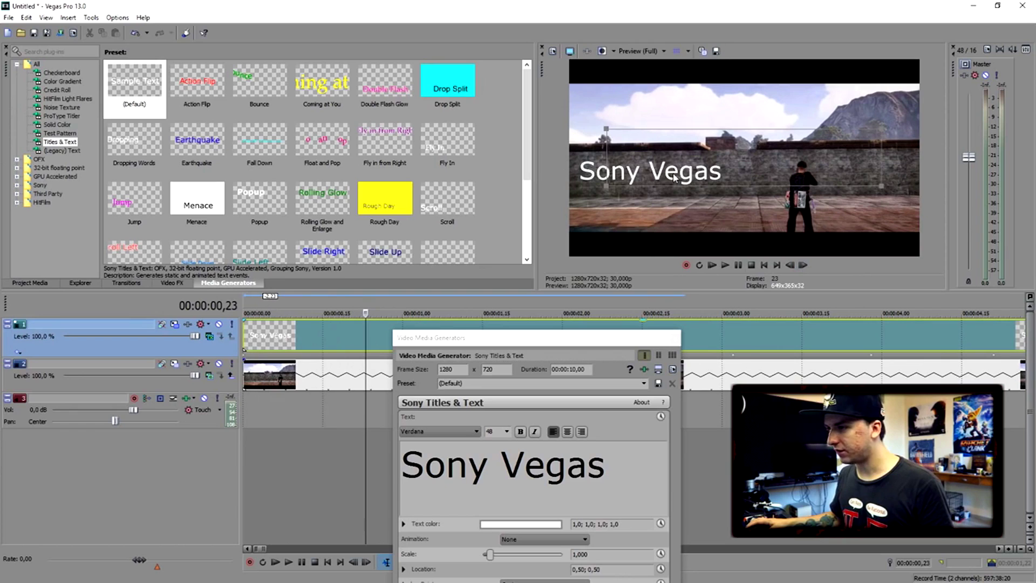
pyautogui.click(803, 266)
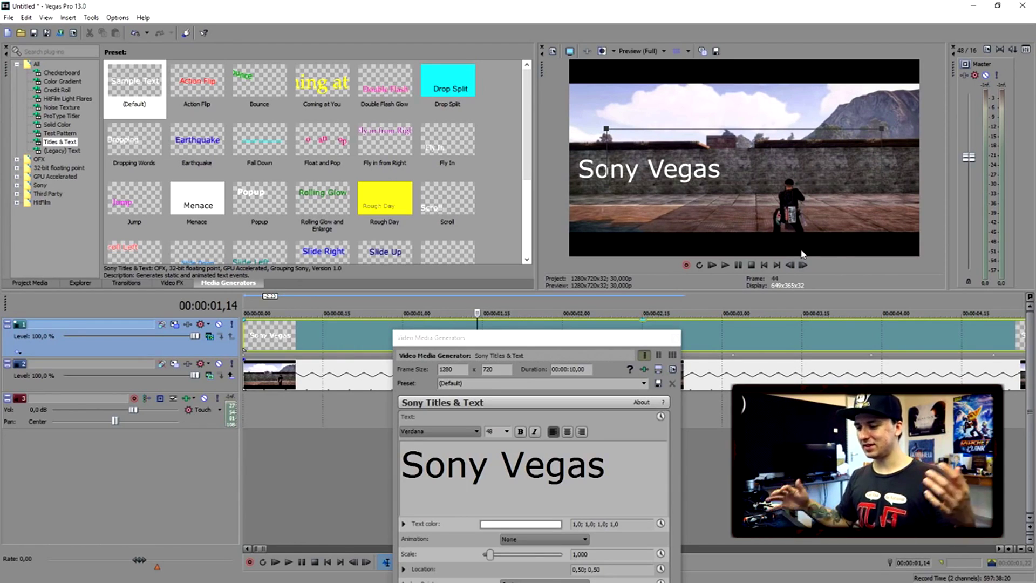
# Step: Adjust the title's 3D perspective at 00:00:01,14 in Track Motion and return to the timeline start
pyautogui.click(674, 340)
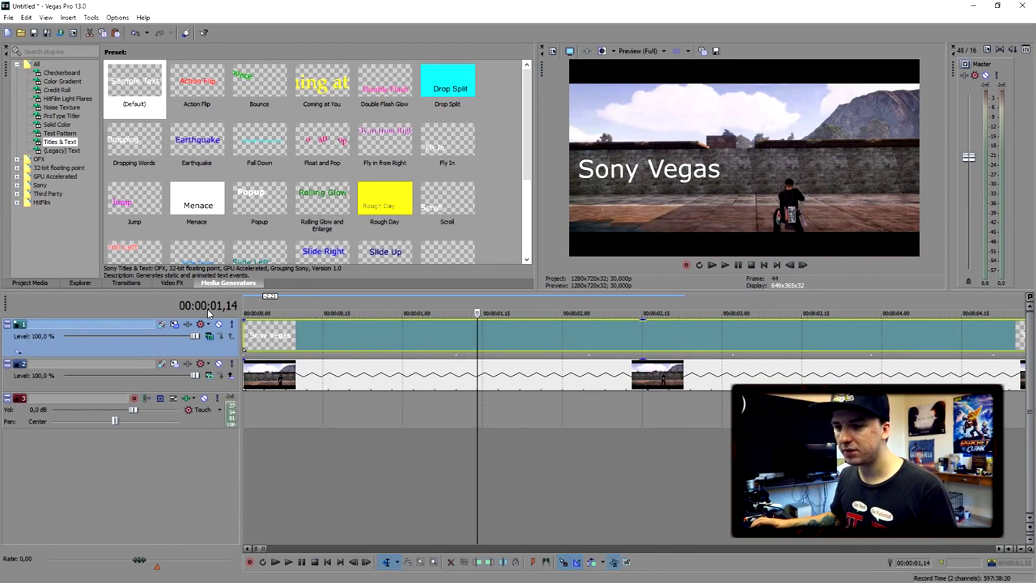
pyautogui.click(174, 325)
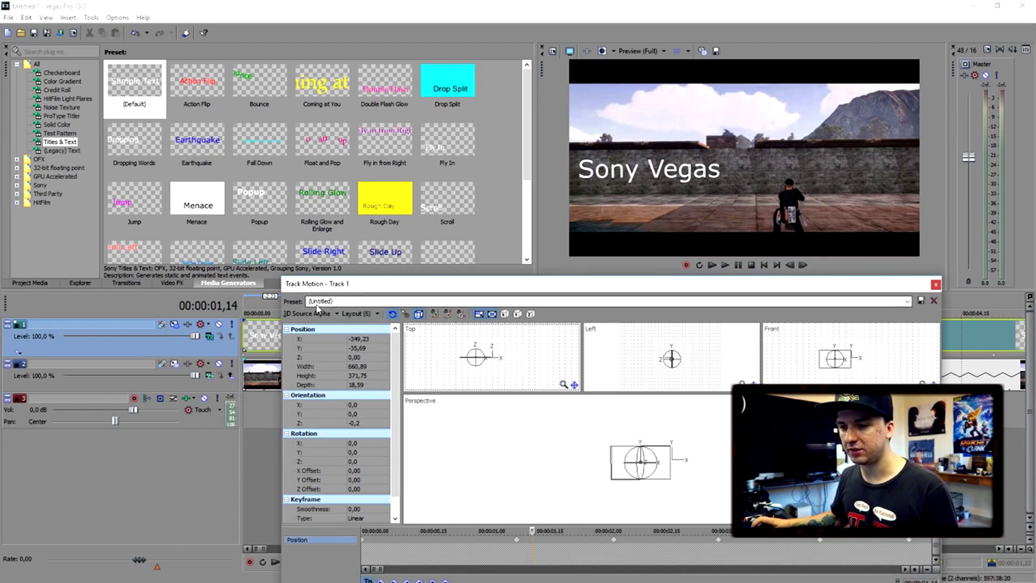
pyautogui.scroll(3, 599, 443)
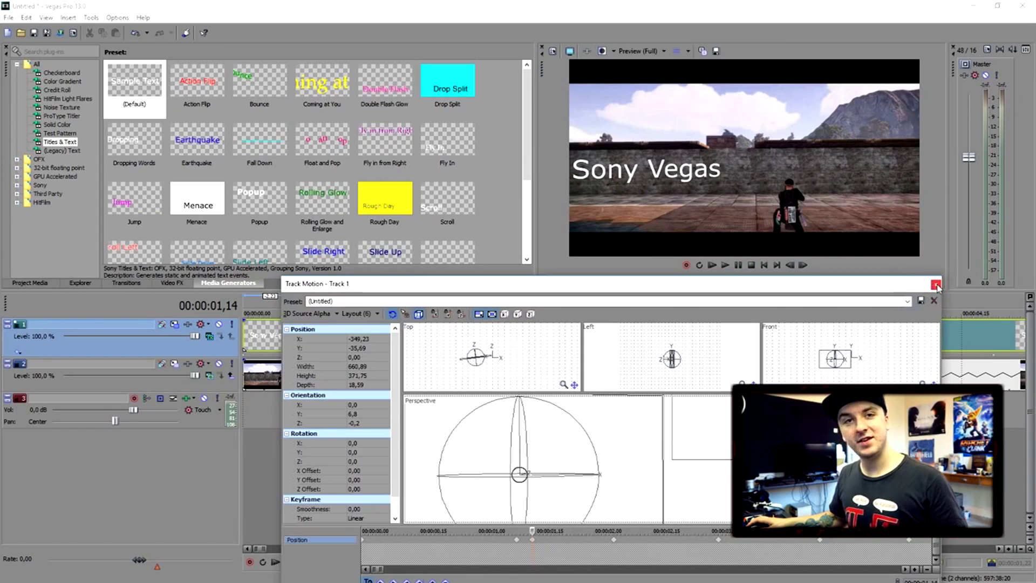
pyautogui.click(937, 286)
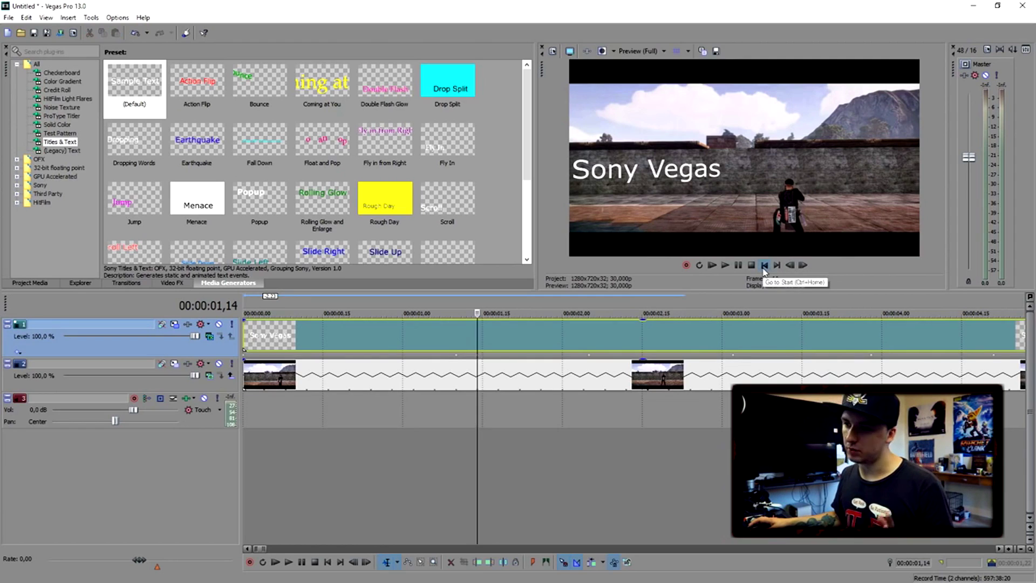
pyautogui.click(764, 265)
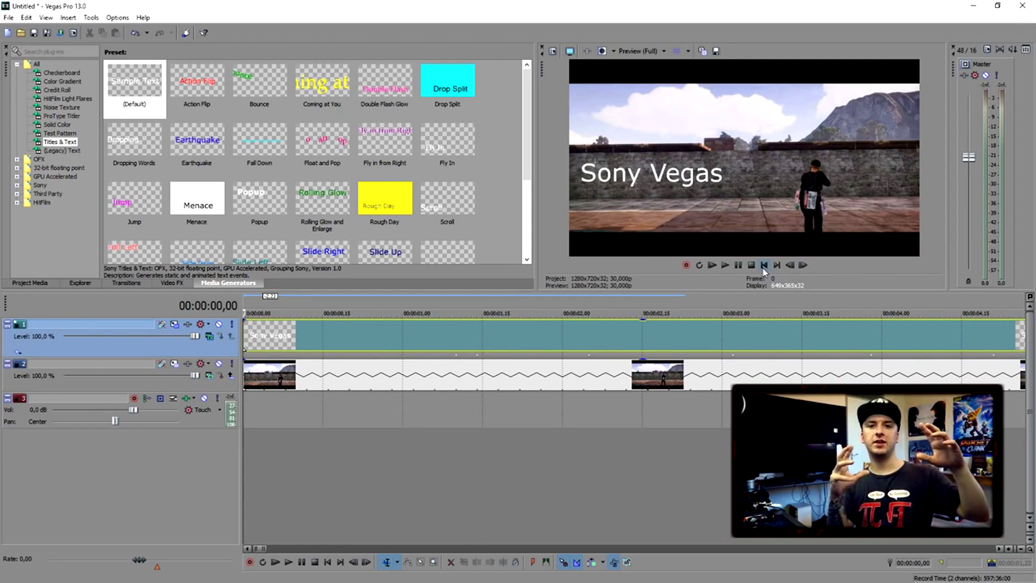